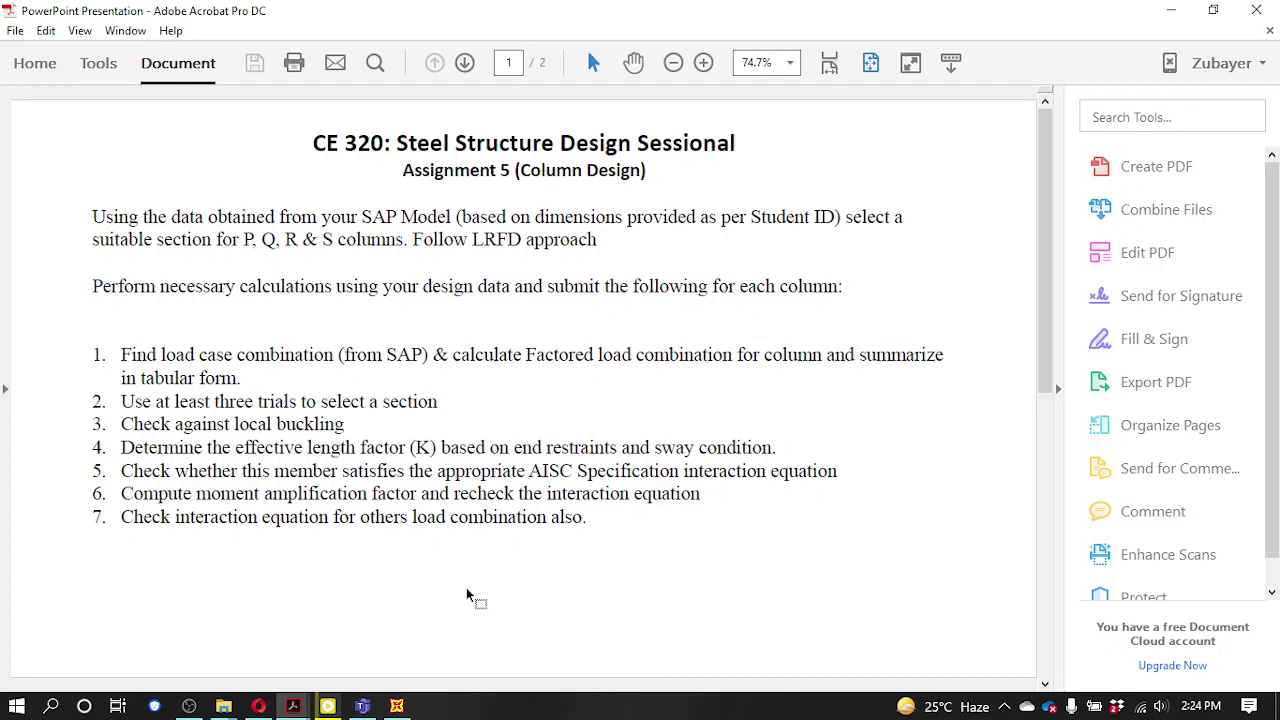
- Examine the steel column layout plan on page 2 of the assignment PDF to locate column P
scroll(522, 624, "down", 3)
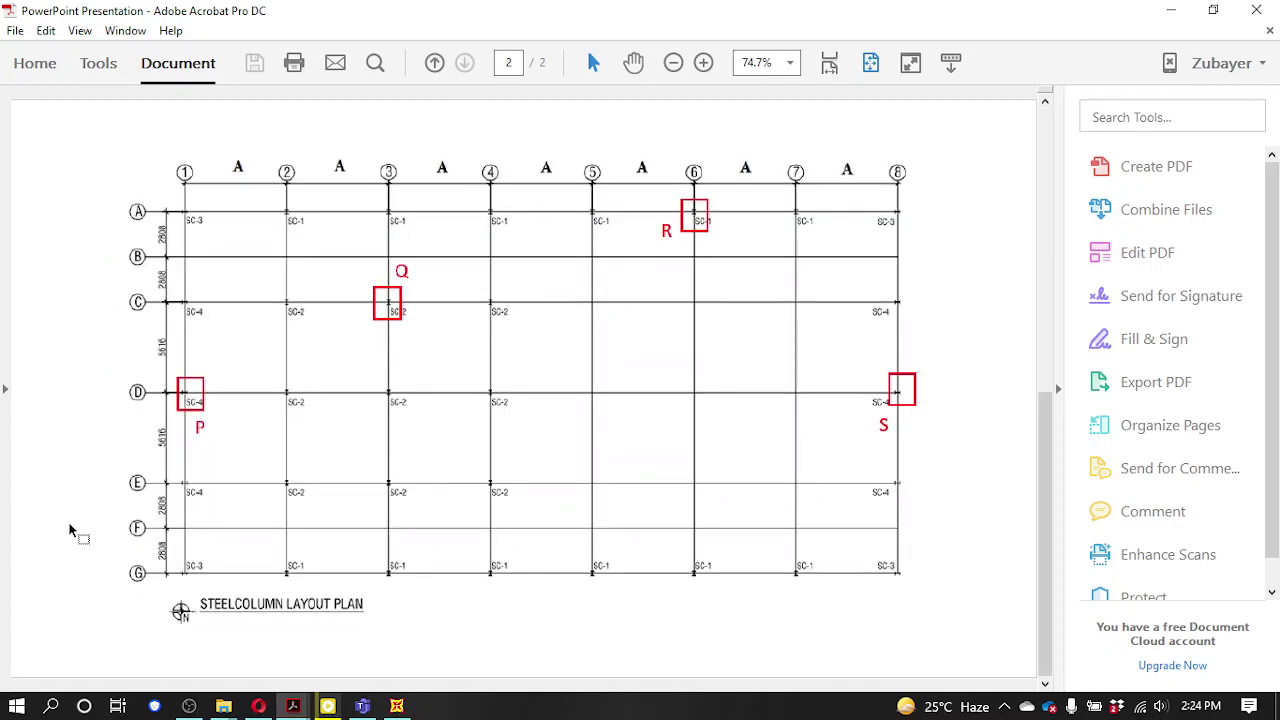
mouse_move(142, 361)
left_mouse_down()
mouse_move(178, 399)
mouse_move(256, 439)
left_mouse_up()
left_click(399, 705)
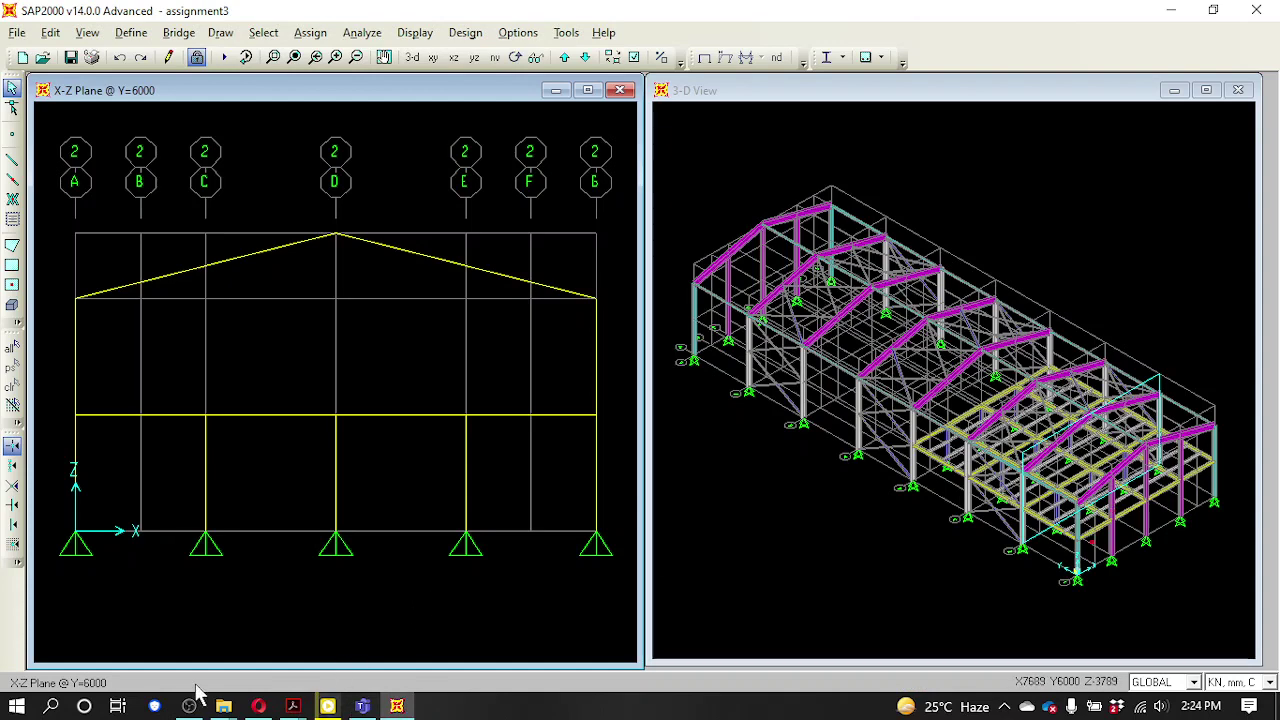
mouse_move(290, 708)
left_click(337, 583)
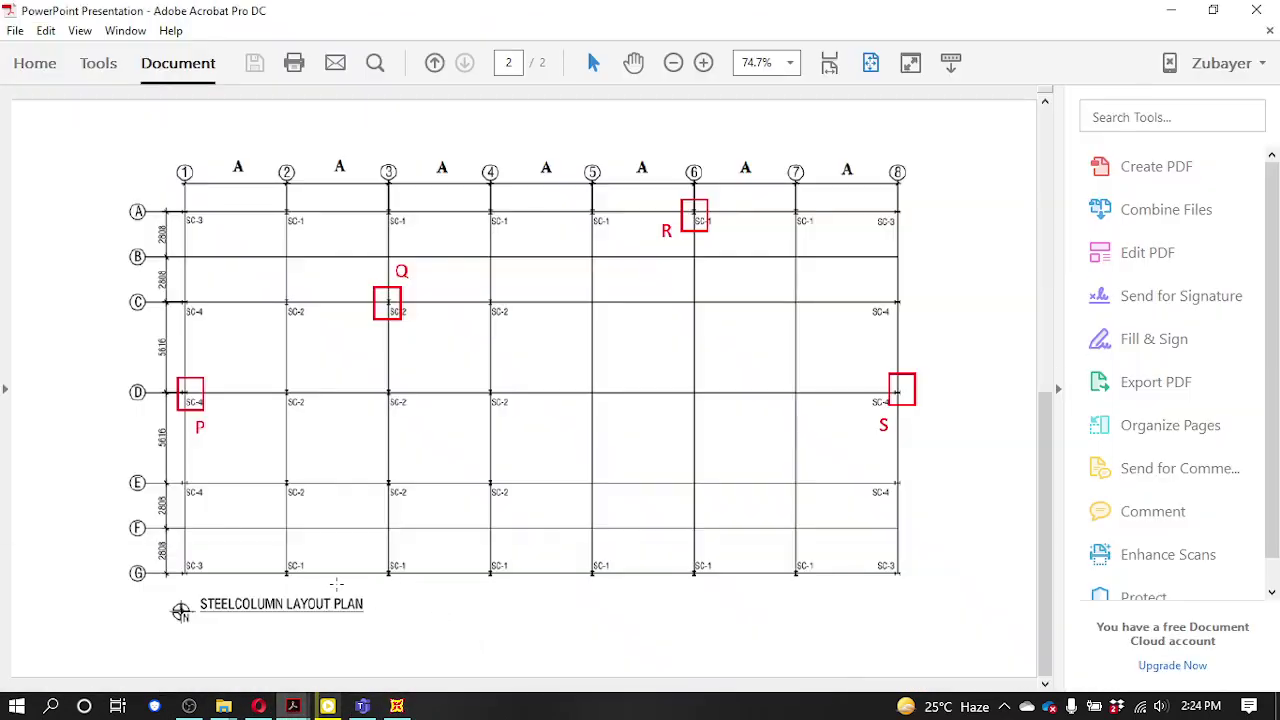
left_click_drag(146, 365, 236, 437)
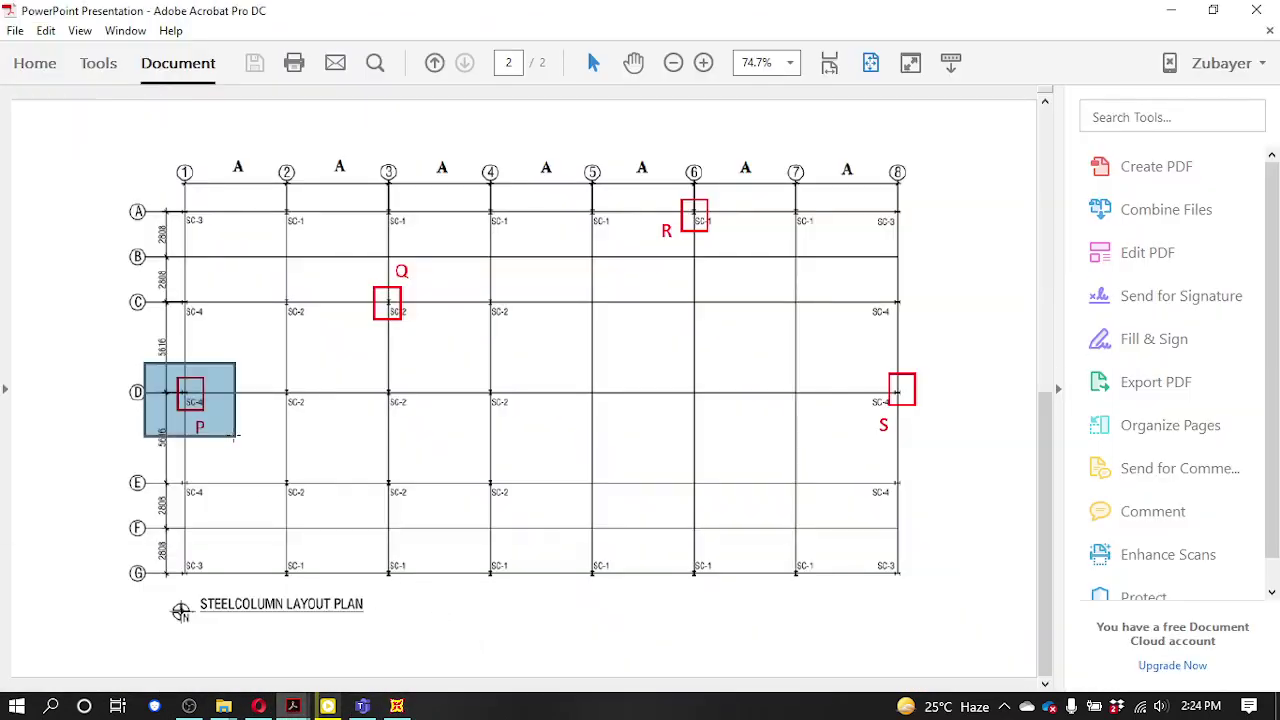
- Switch to SAP2000 and show the X-Z elevation at Y=0 to identify column P on grid line D
left_click(396, 705)
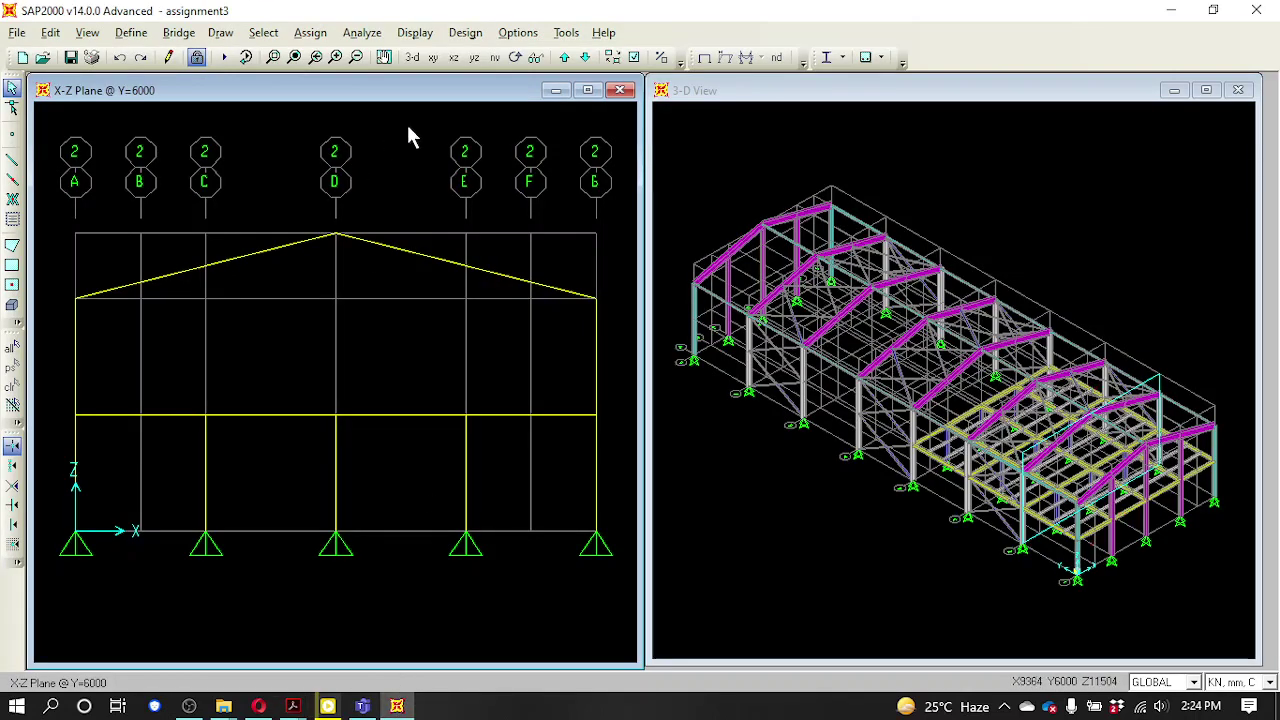
left_click(585, 57)
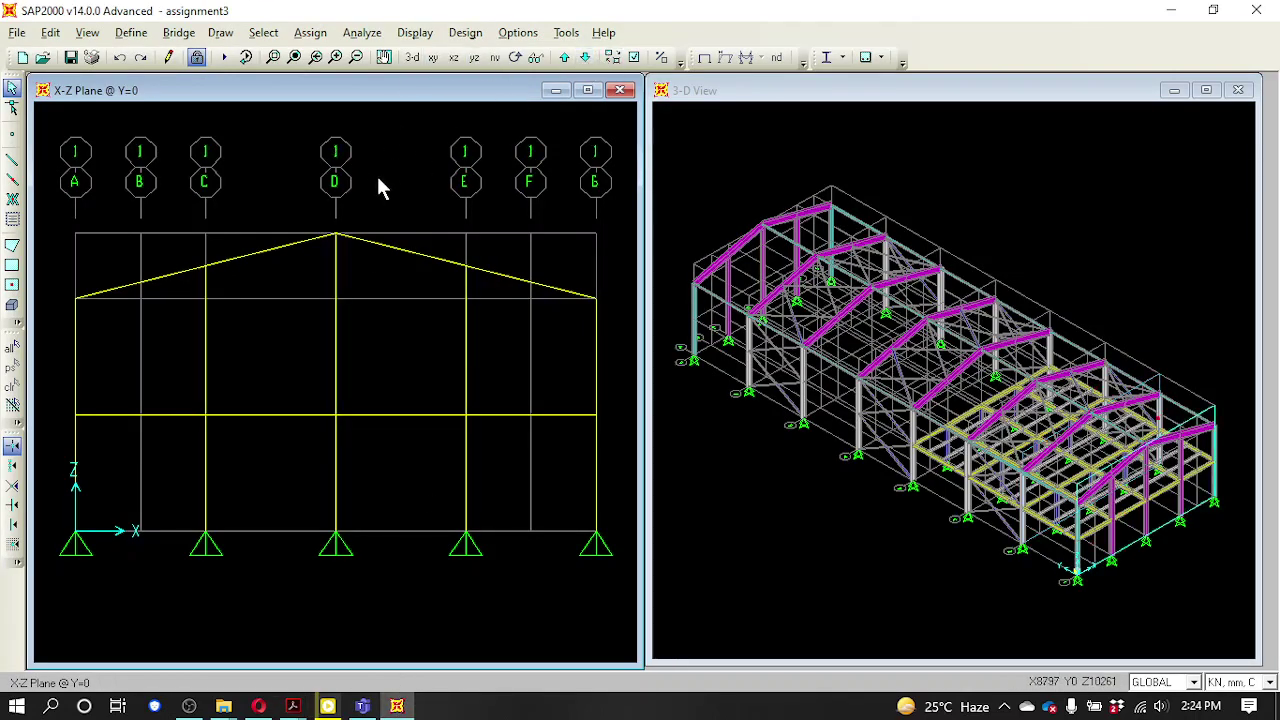
left_click_drag(310, 172, 366, 580)
key("ctrl+q")
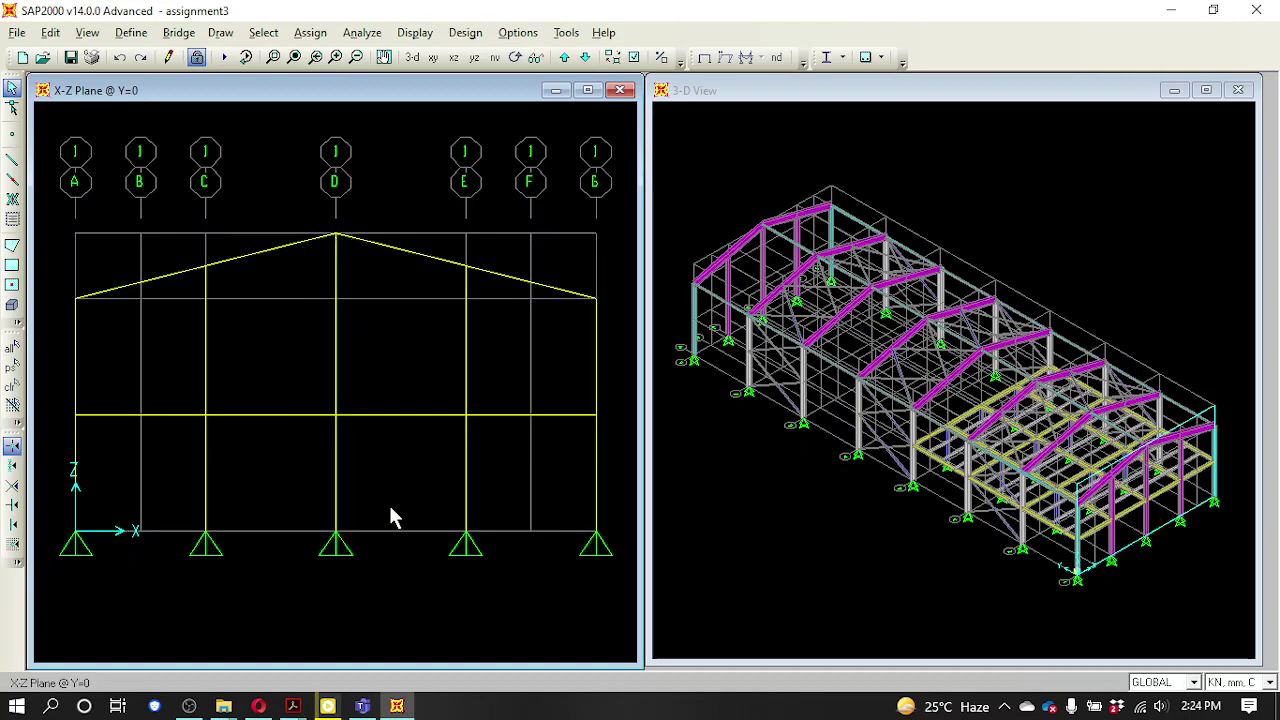
- Switch to the lecture slides in Acrobat and review the column's load case and factored load combination tables on page 4
left_click(293, 706)
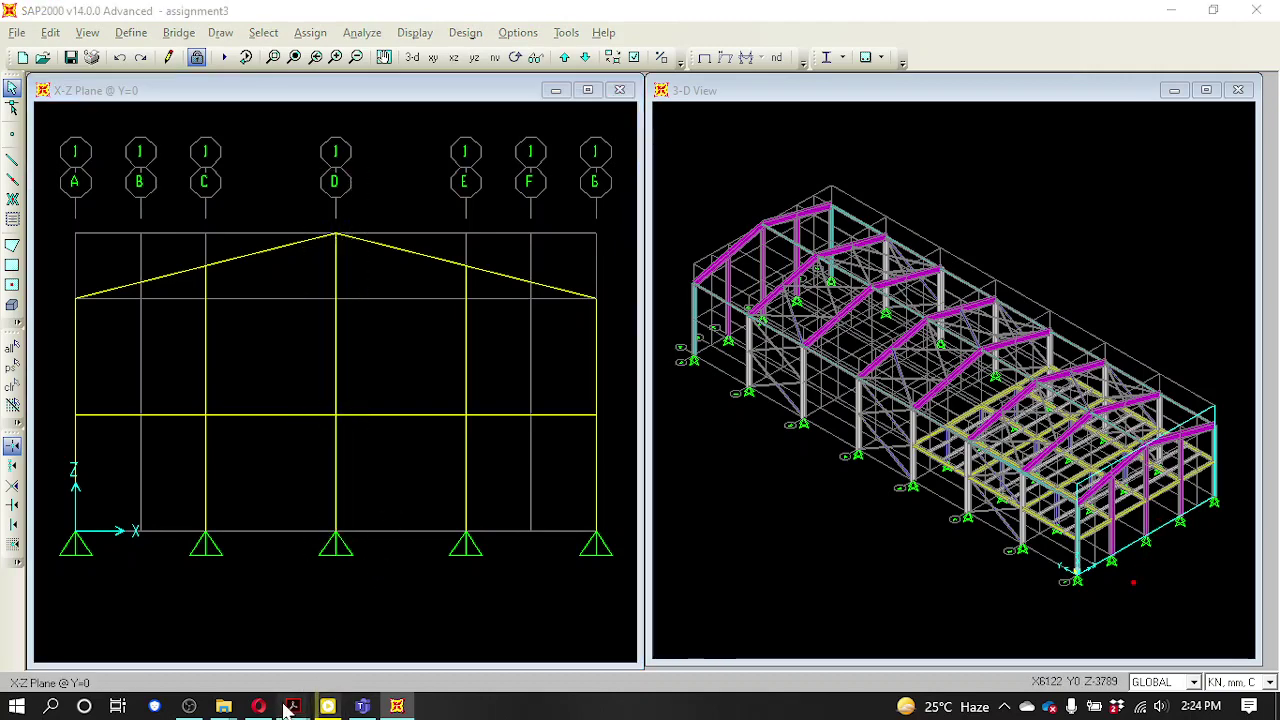
left_click(297, 656)
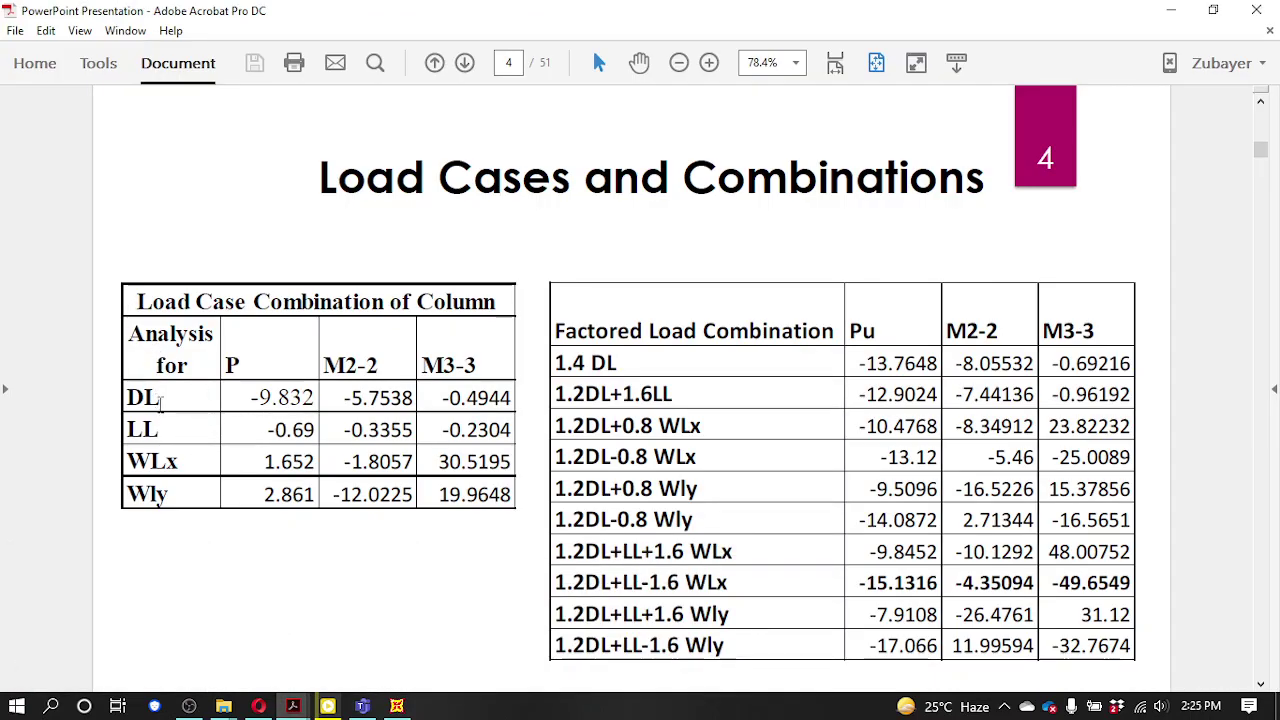
left_click_drag(229, 393, 318, 432)
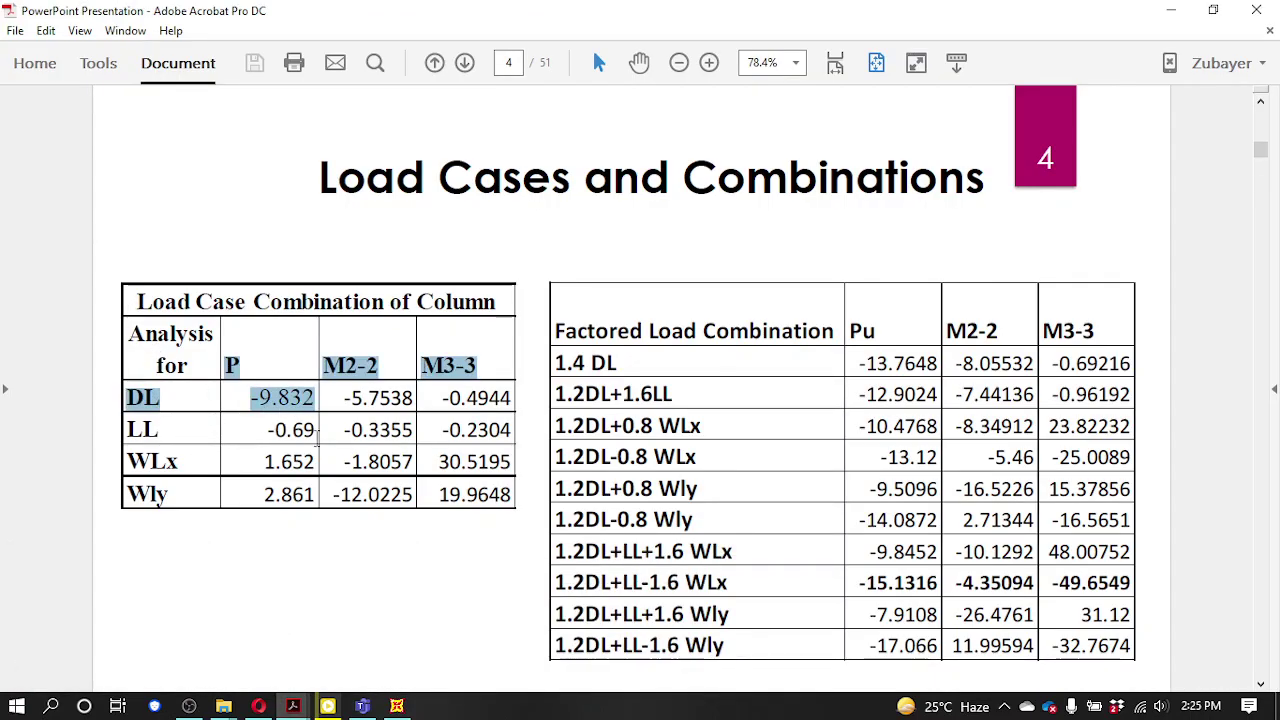
left_click(470, 397)
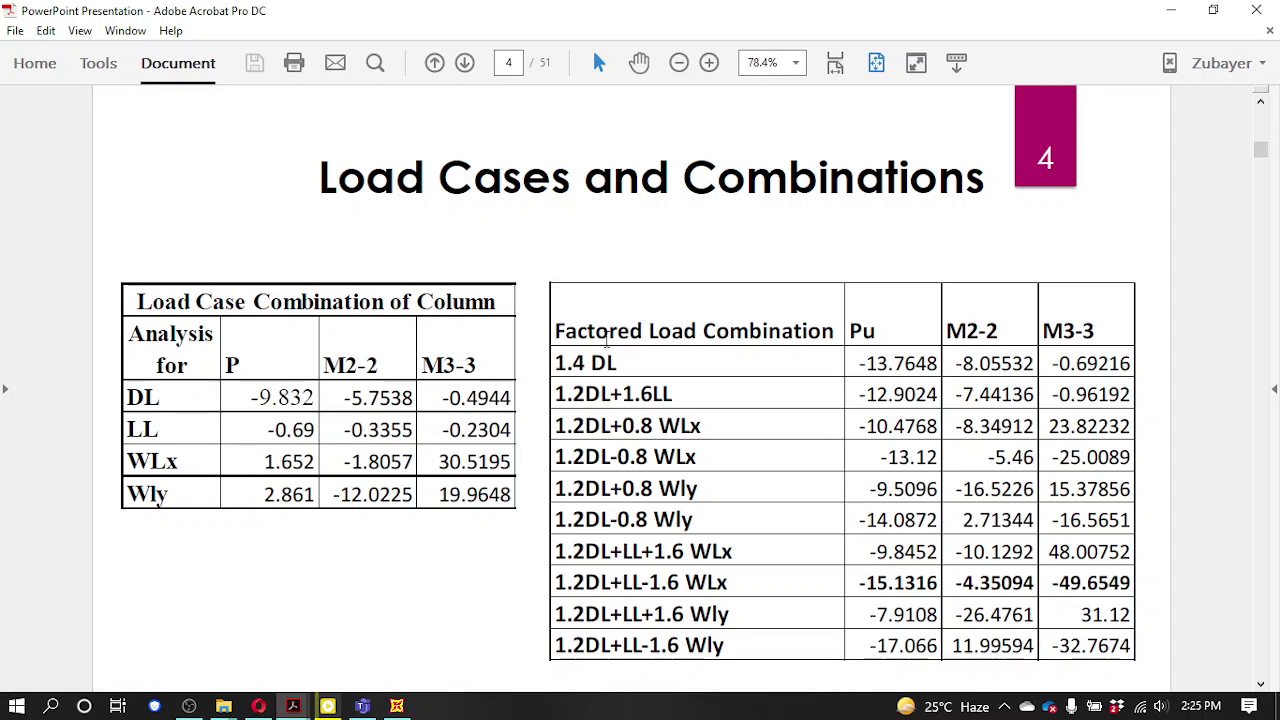
left_click_drag(546, 275, 841, 654)
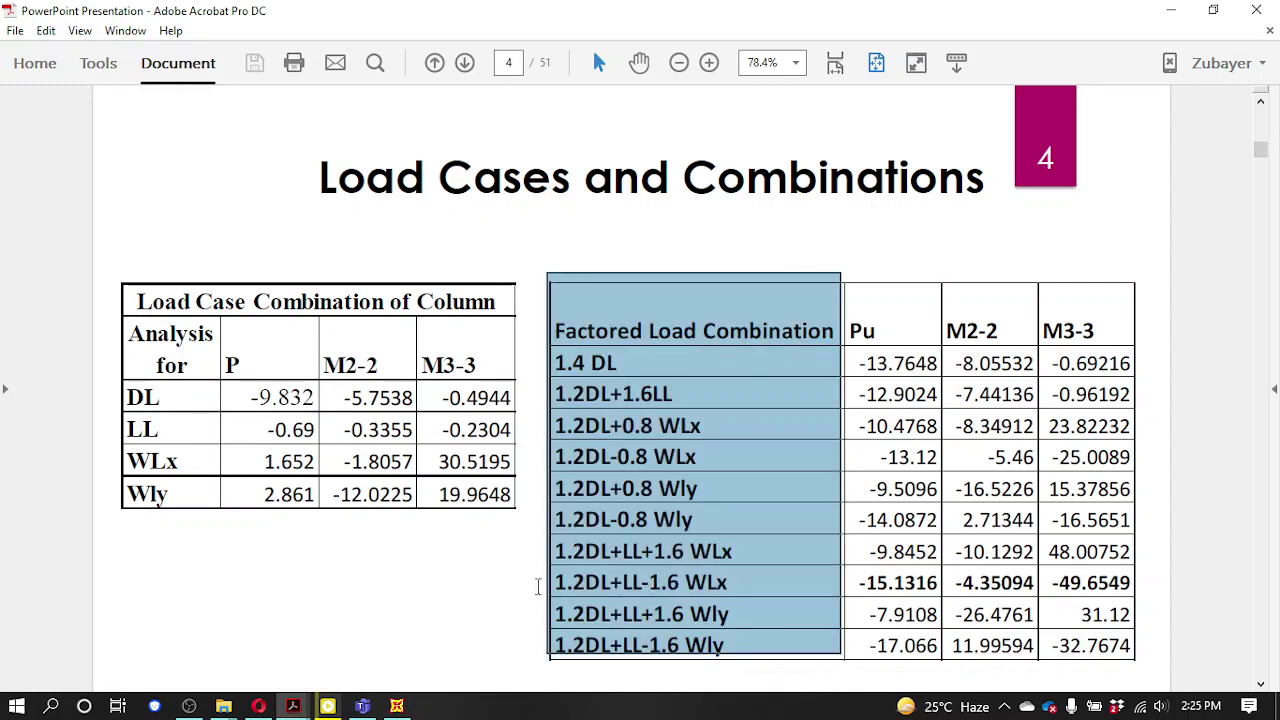
left_click(537, 587)
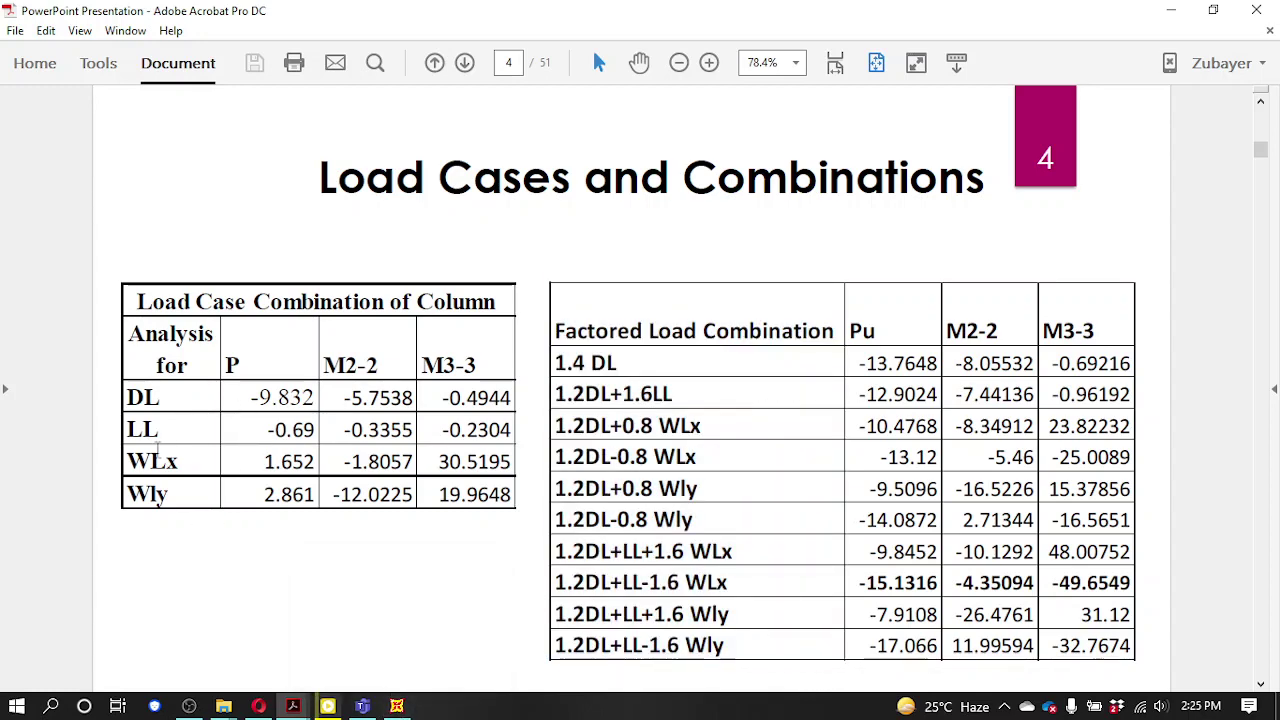
left_click_drag(103, 383, 170, 408)
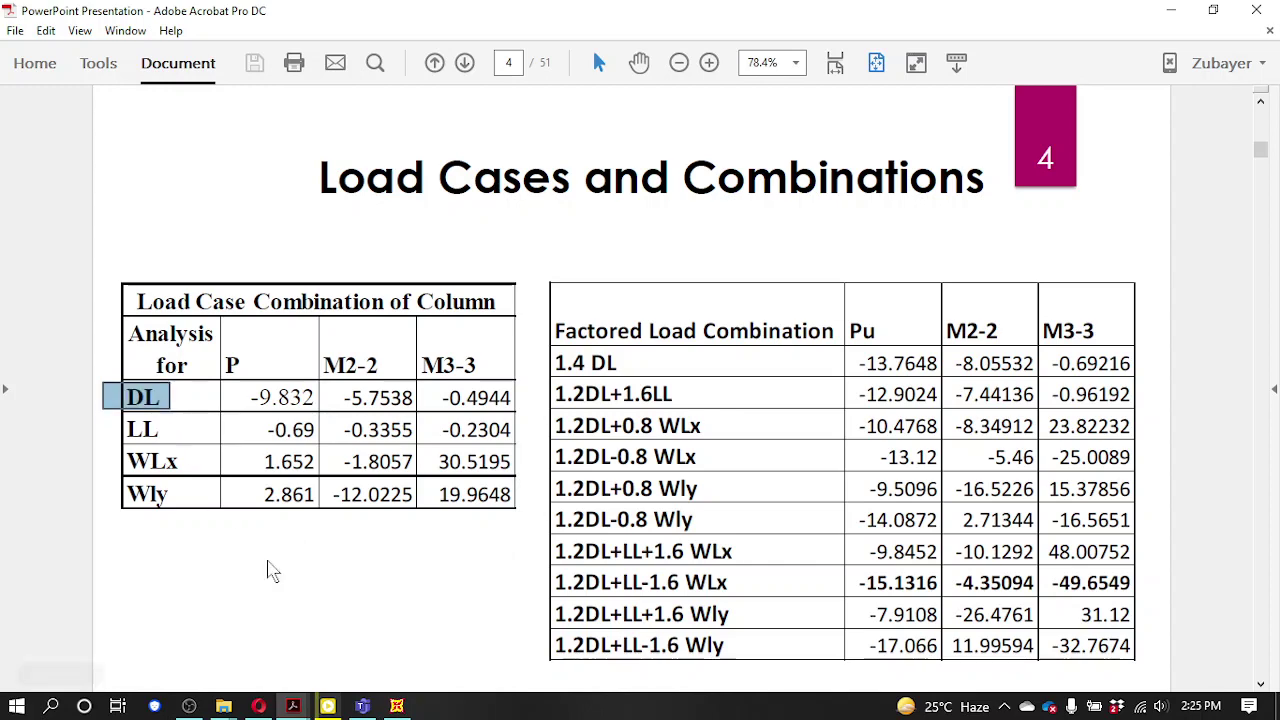
- Switch back to SAP2000 and review which defined load cases are dead loads and which are live loads
left_click(397, 706)
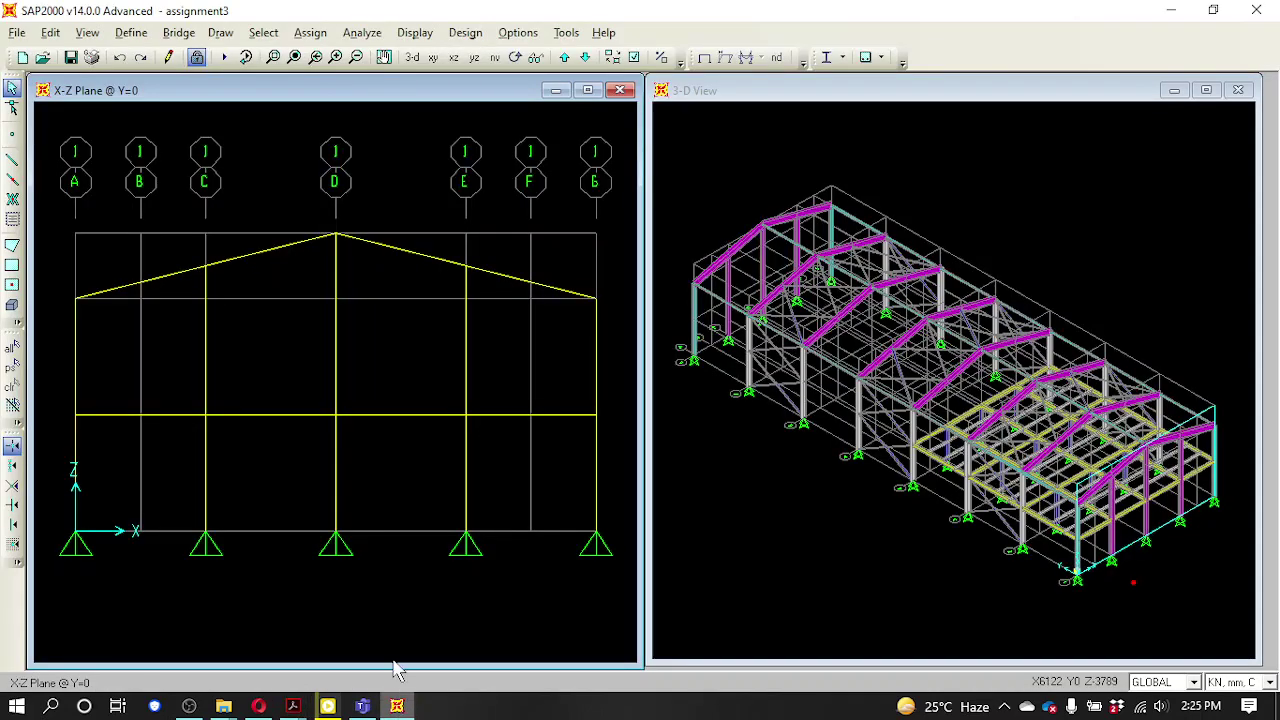
left_click(138, 34)
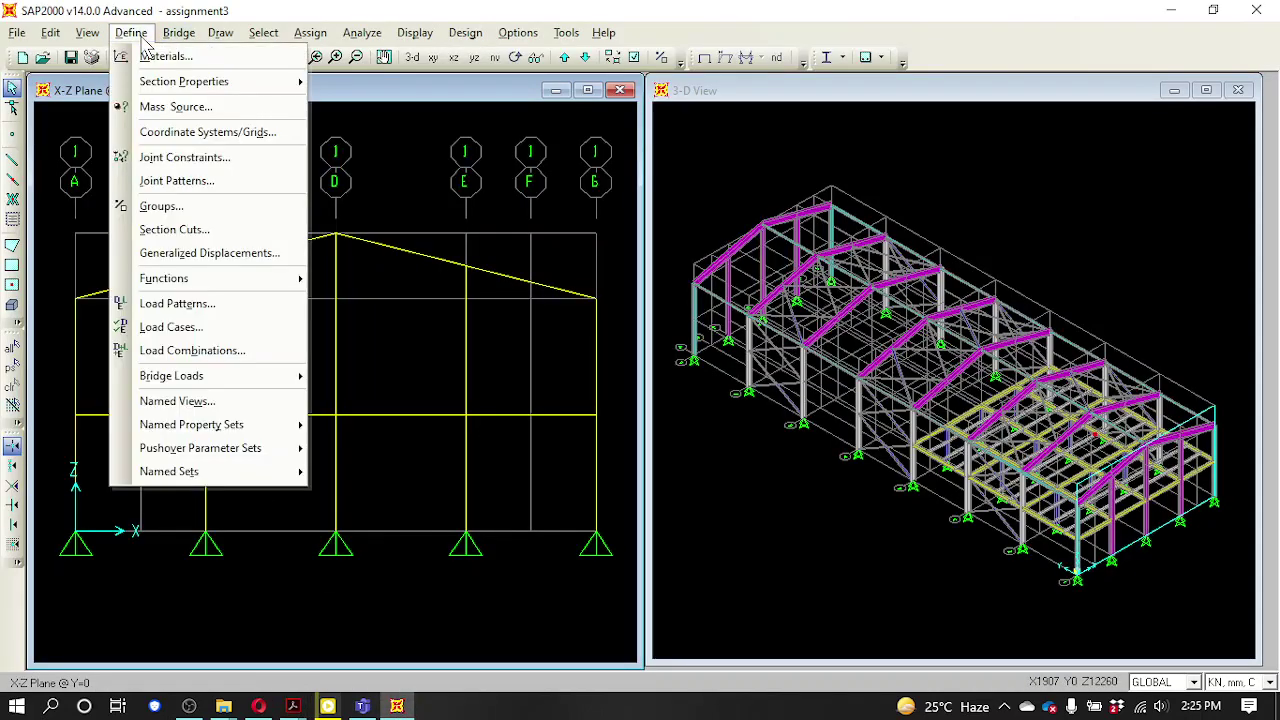
left_click(215, 328)
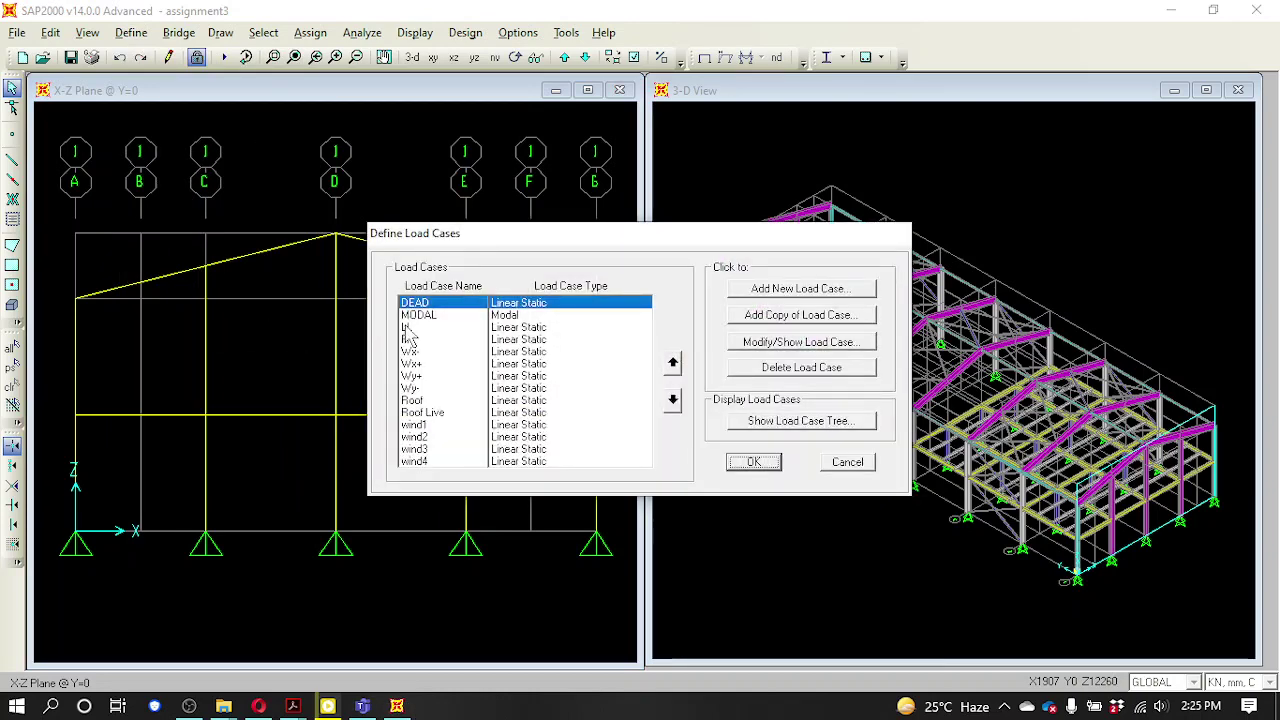
left_click(414, 328)
left_click(413, 340)
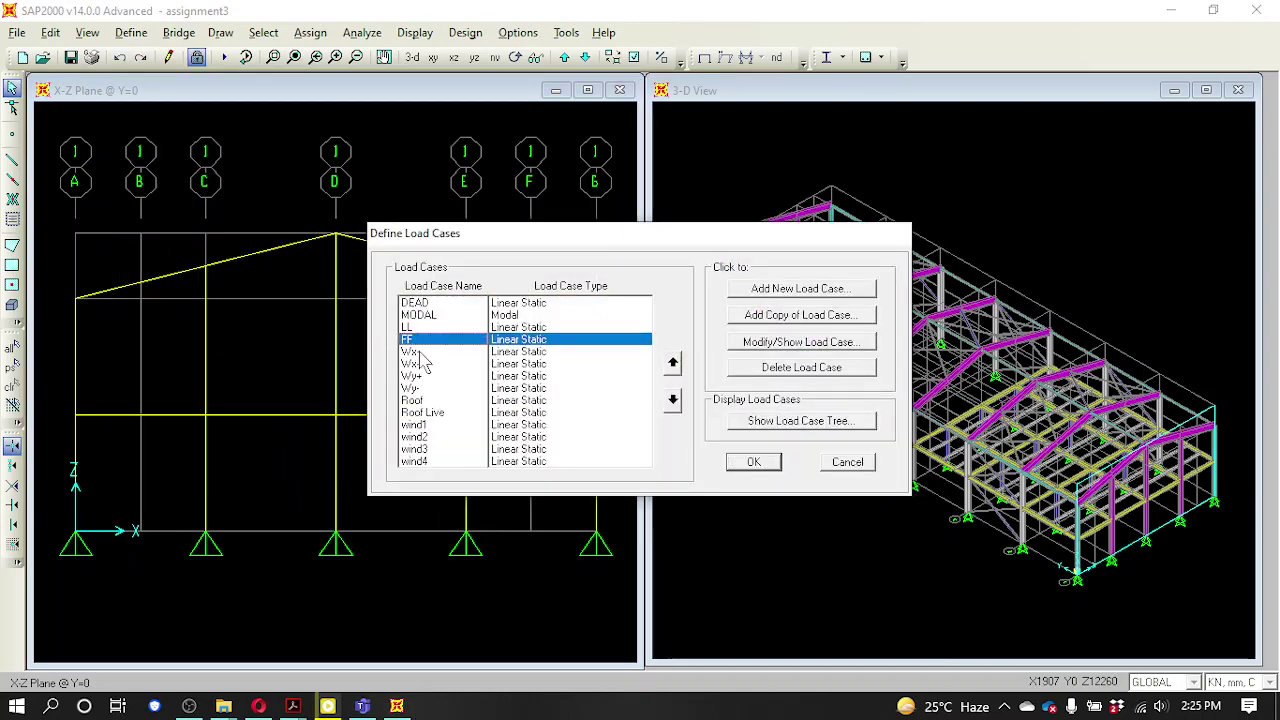
left_click(440, 401)
left_click(438, 413)
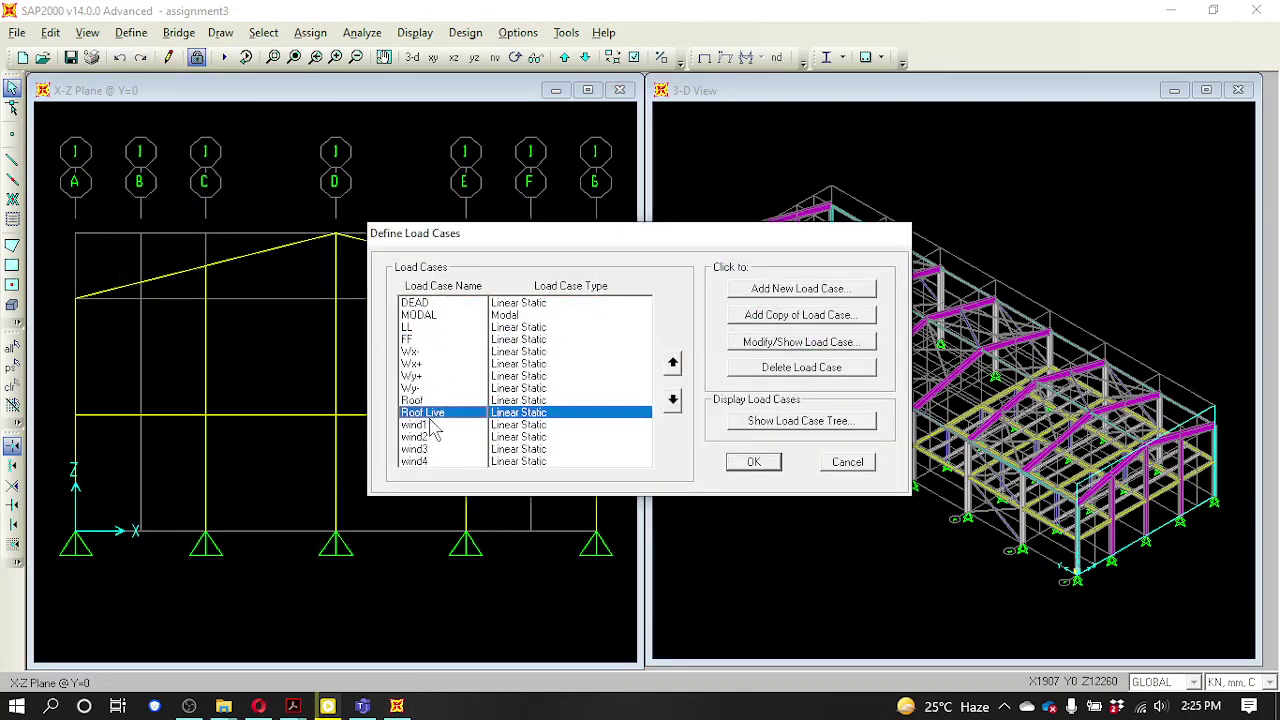
left_click(437, 304)
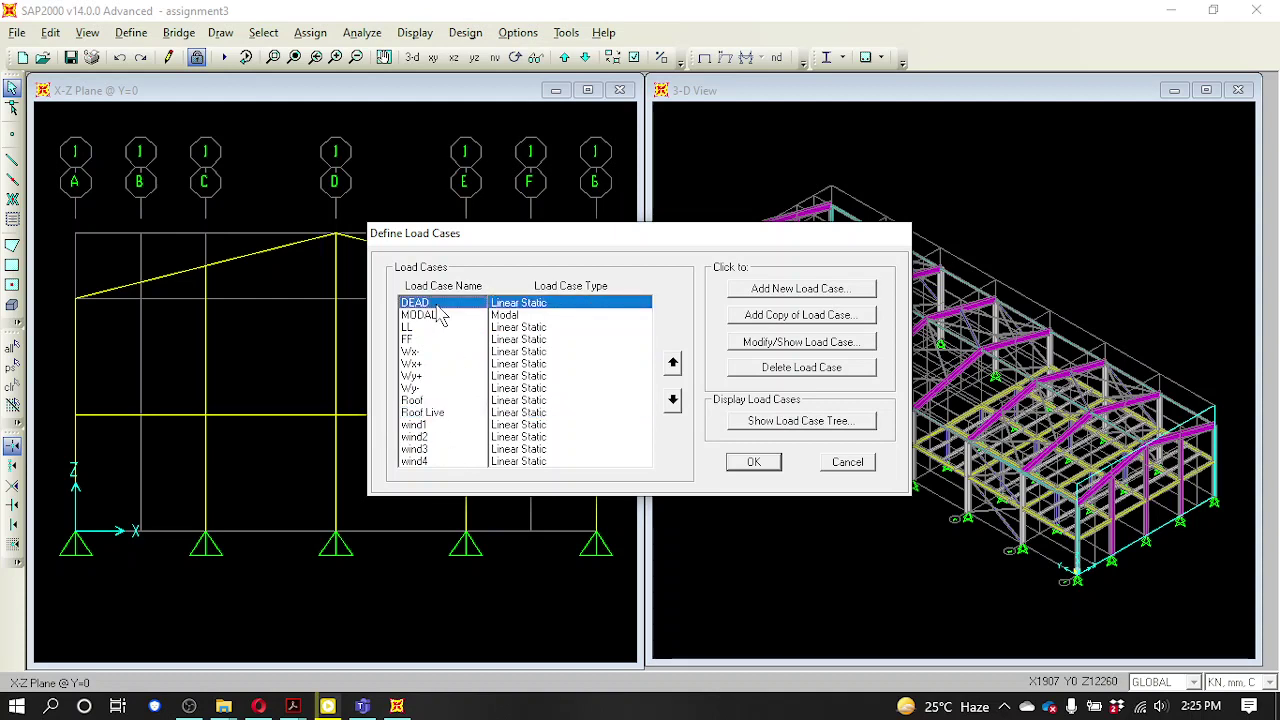
left_click(415, 341)
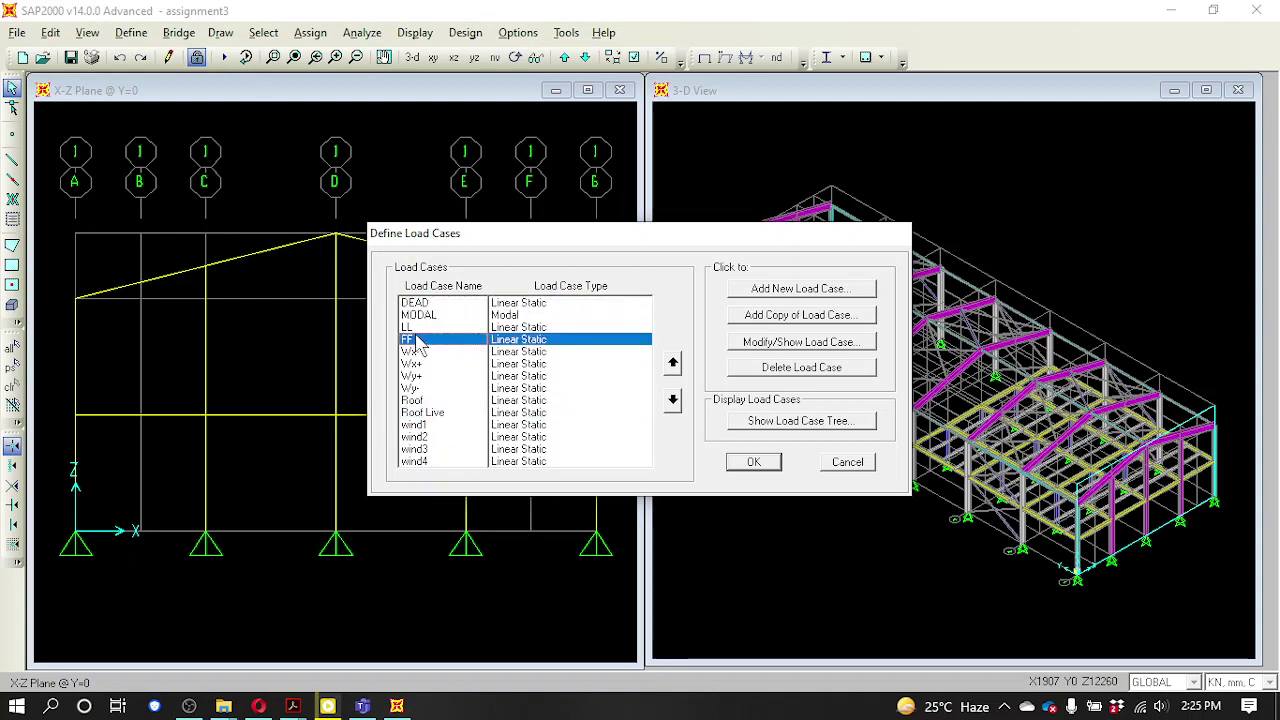
left_click(446, 402)
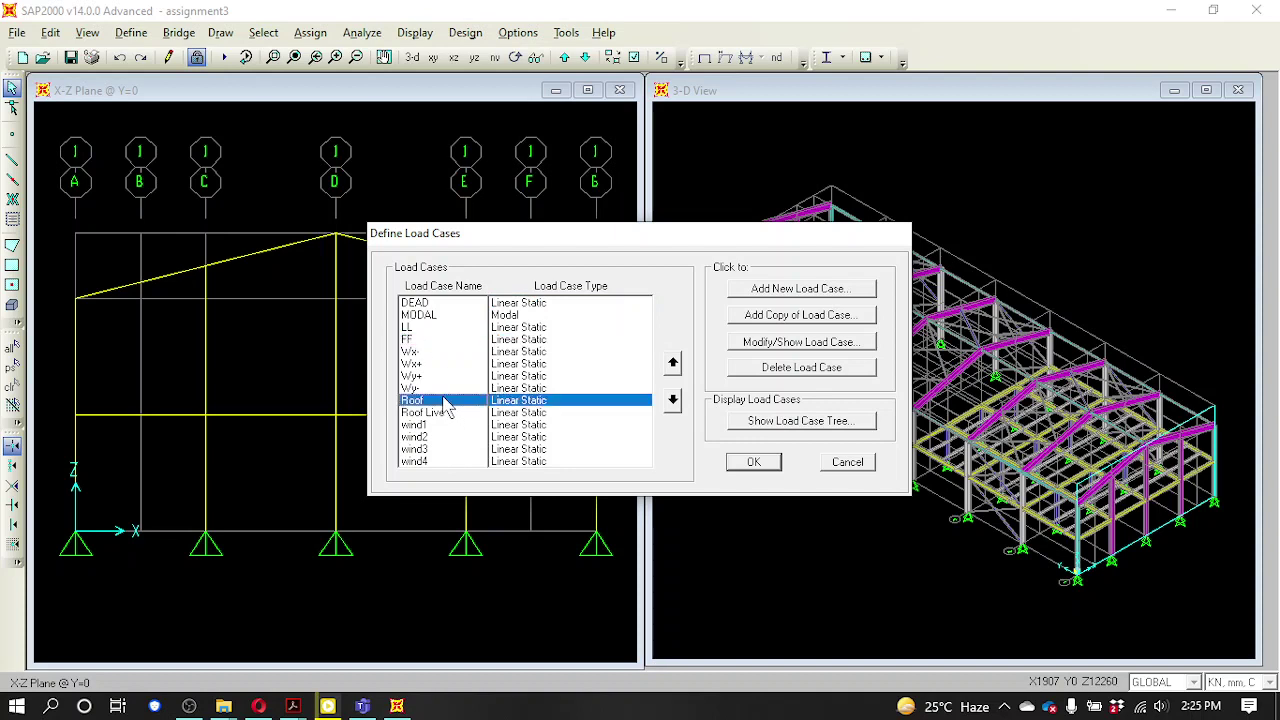
left_click(421, 329)
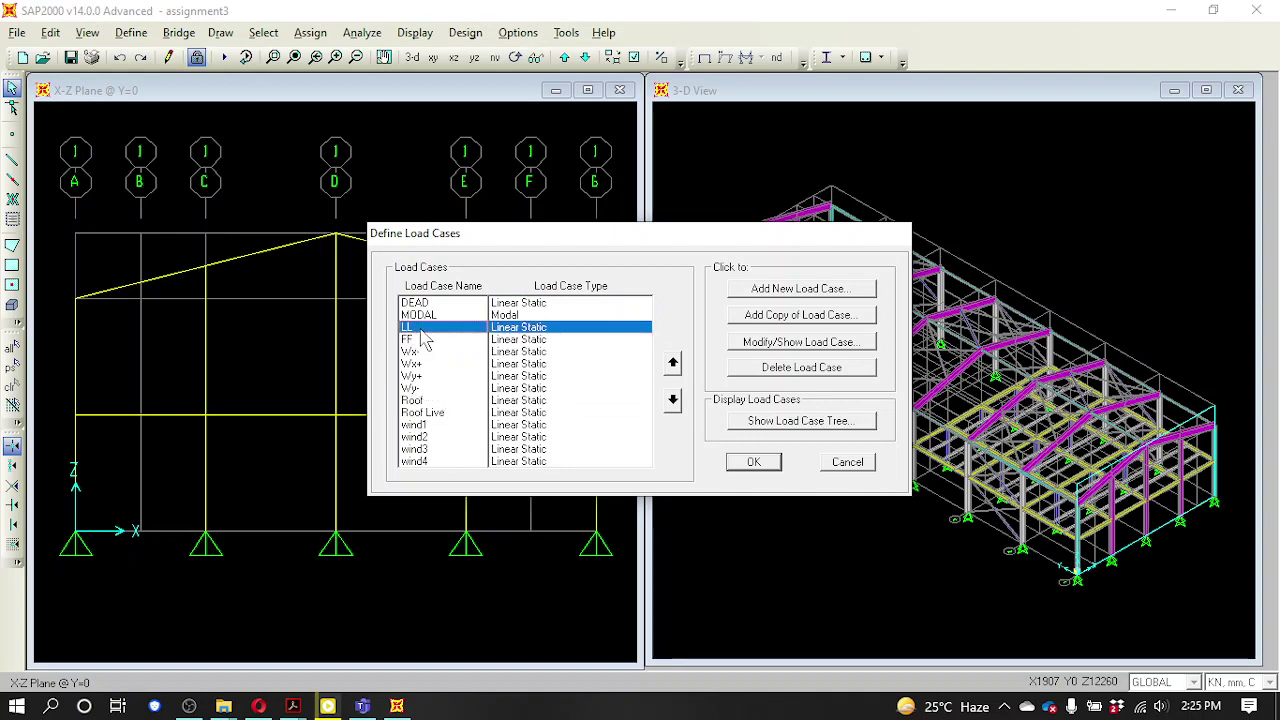
left_click(440, 414)
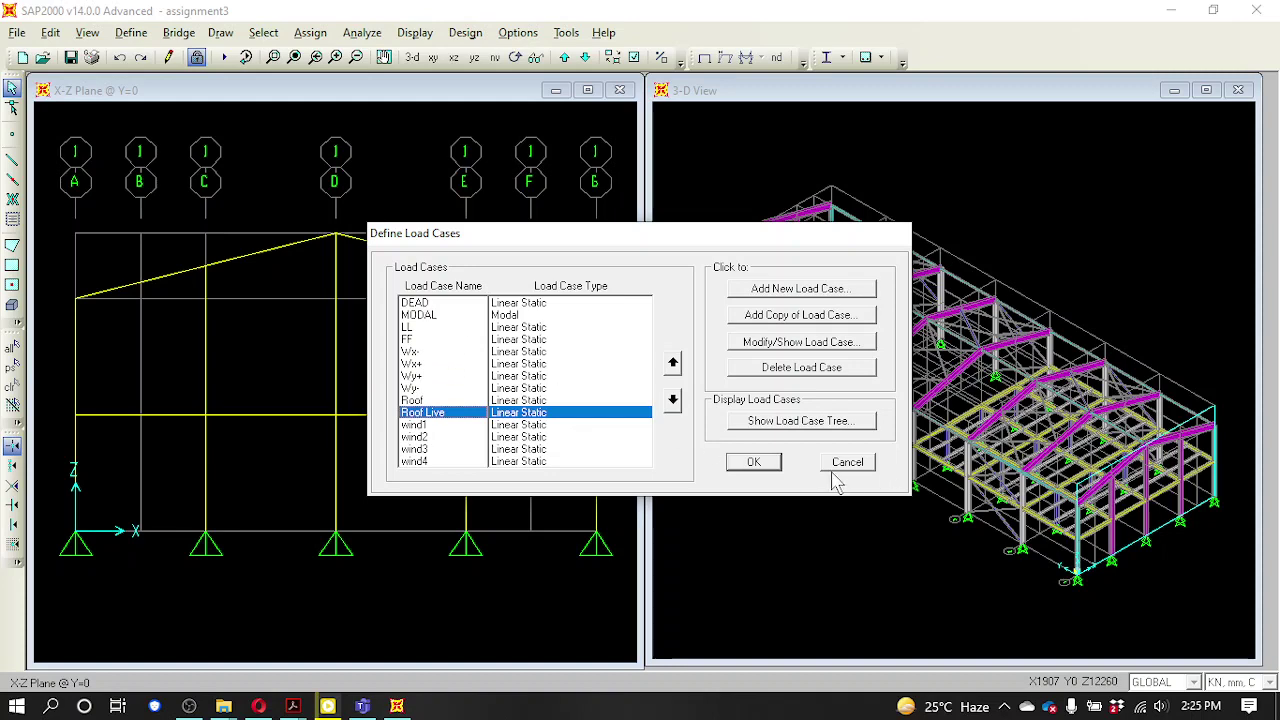
left_click(755, 462)
- Start a new load combination and name it DeadALL
left_click(131, 32)
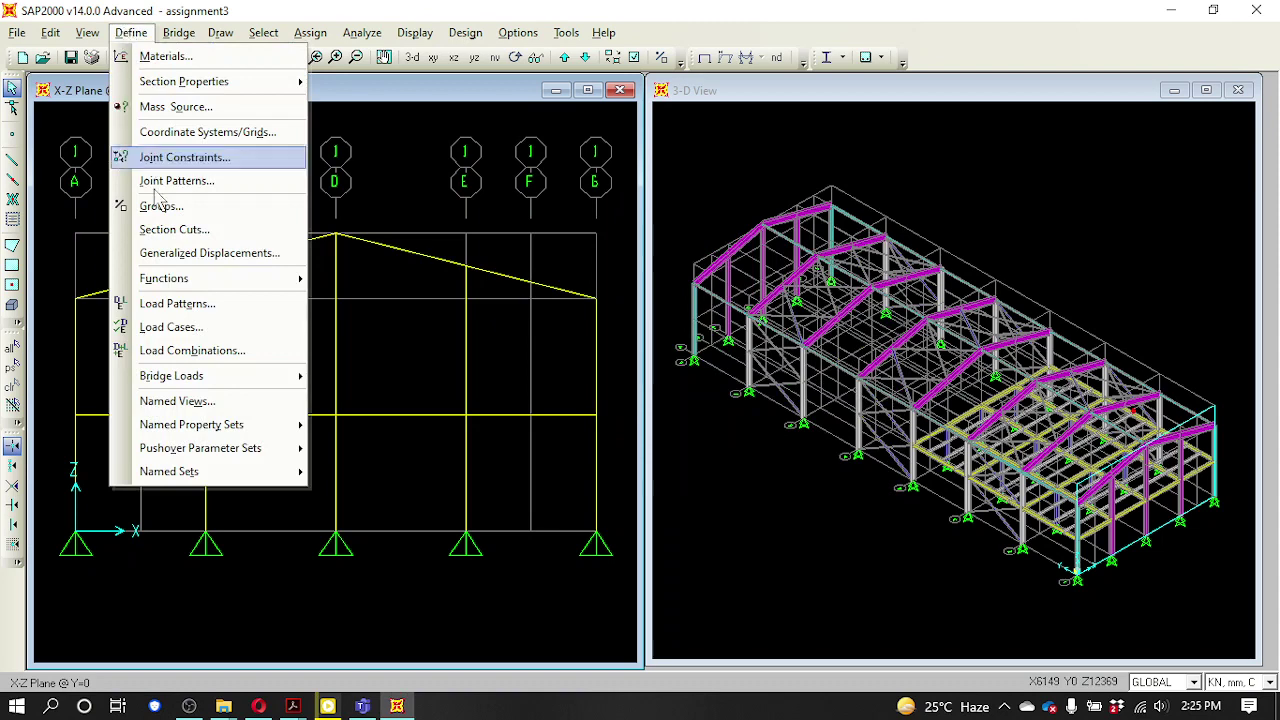
left_click(200, 350)
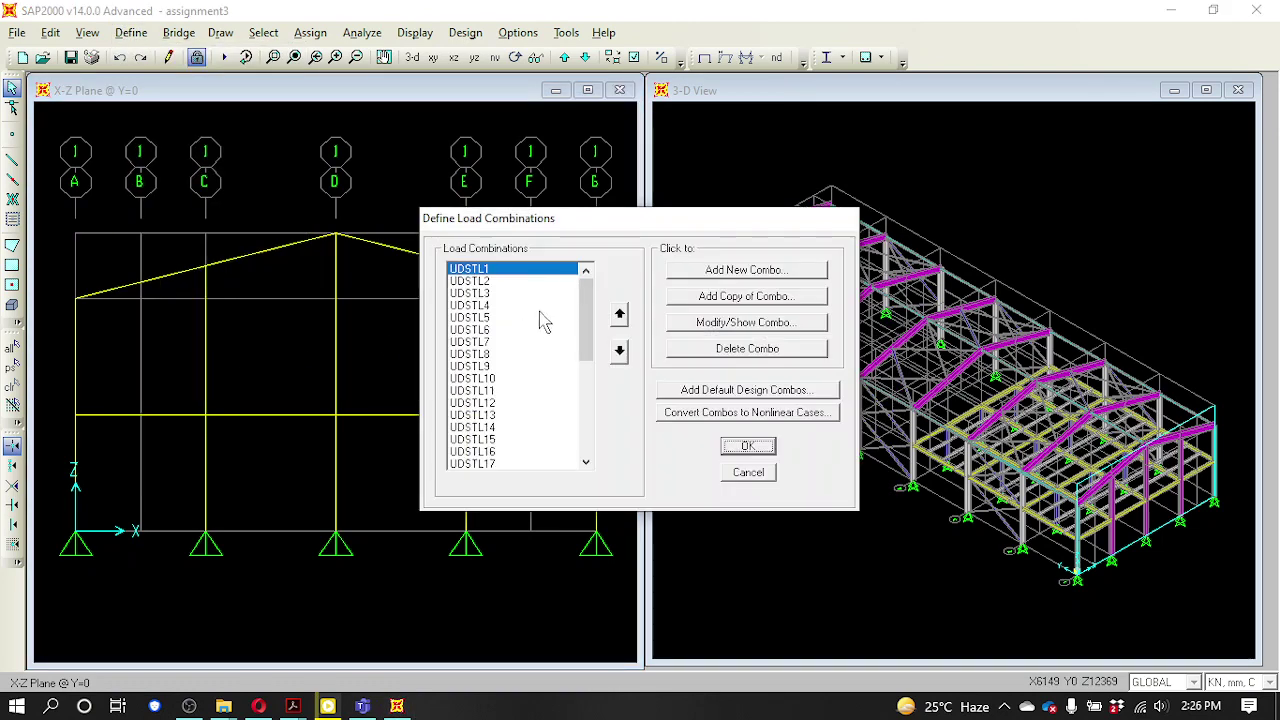
left_click(680, 270)
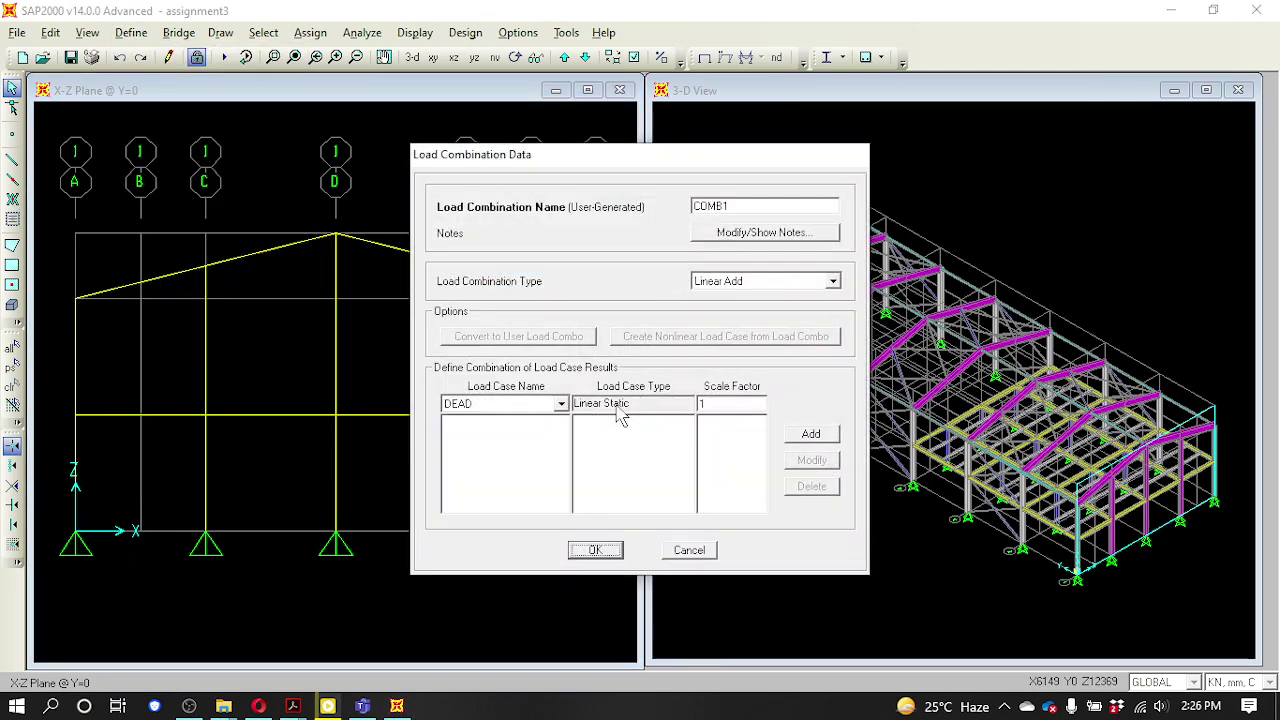
double_click(723, 200)
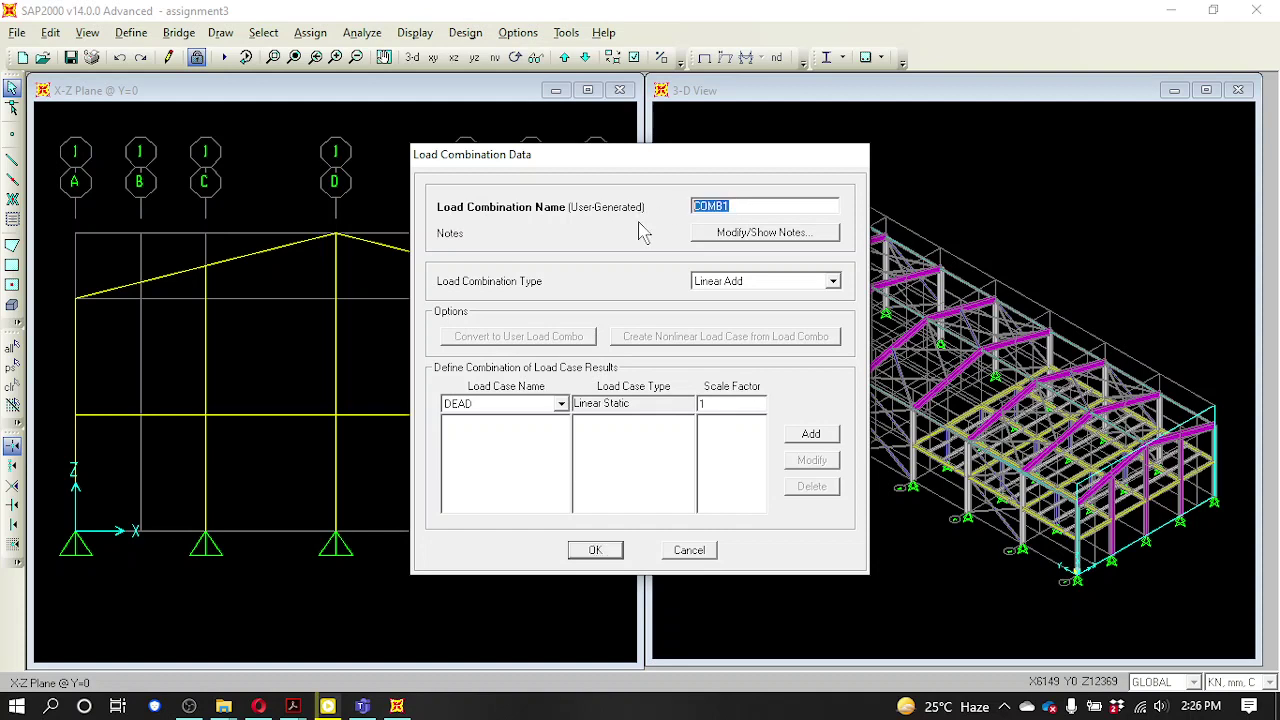
type("DeadALL")
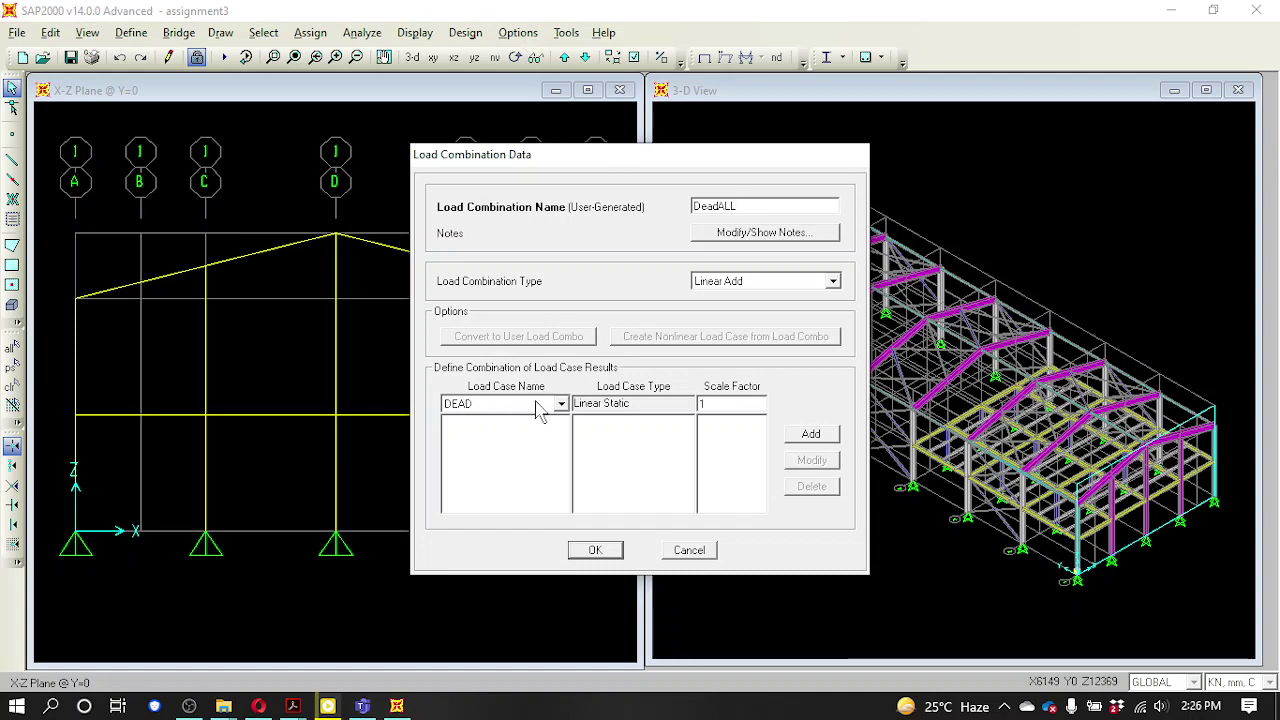
- Add the DEAD, FF and Roof load cases to the DeadALL combination with scale factor 1 and save it
left_click(815, 434)
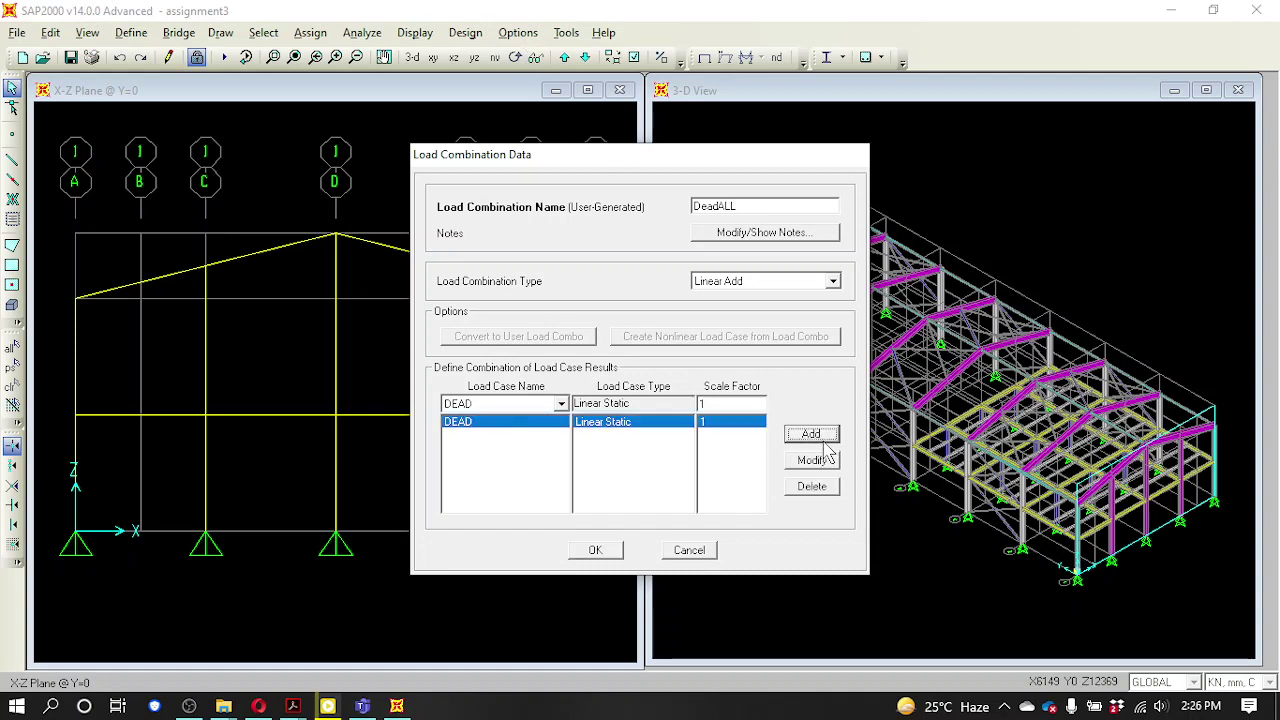
left_click(561, 403)
left_click(472, 436)
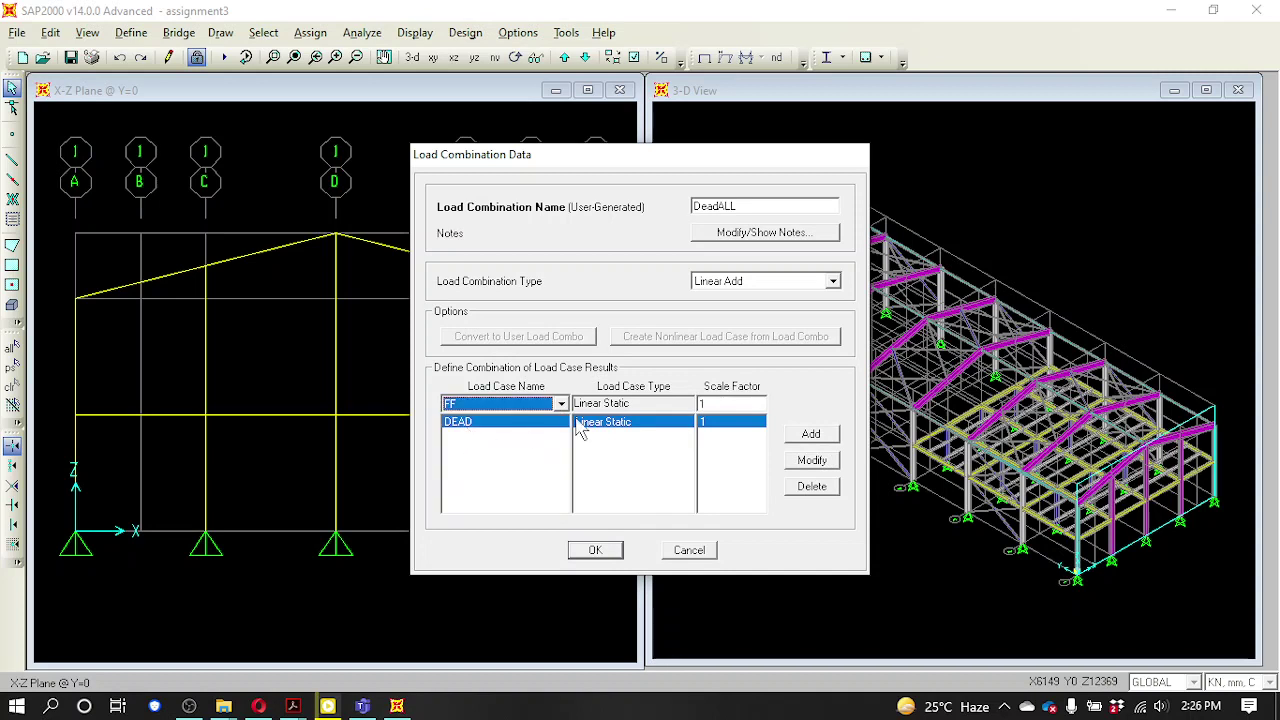
left_click(811, 434)
left_click(561, 403)
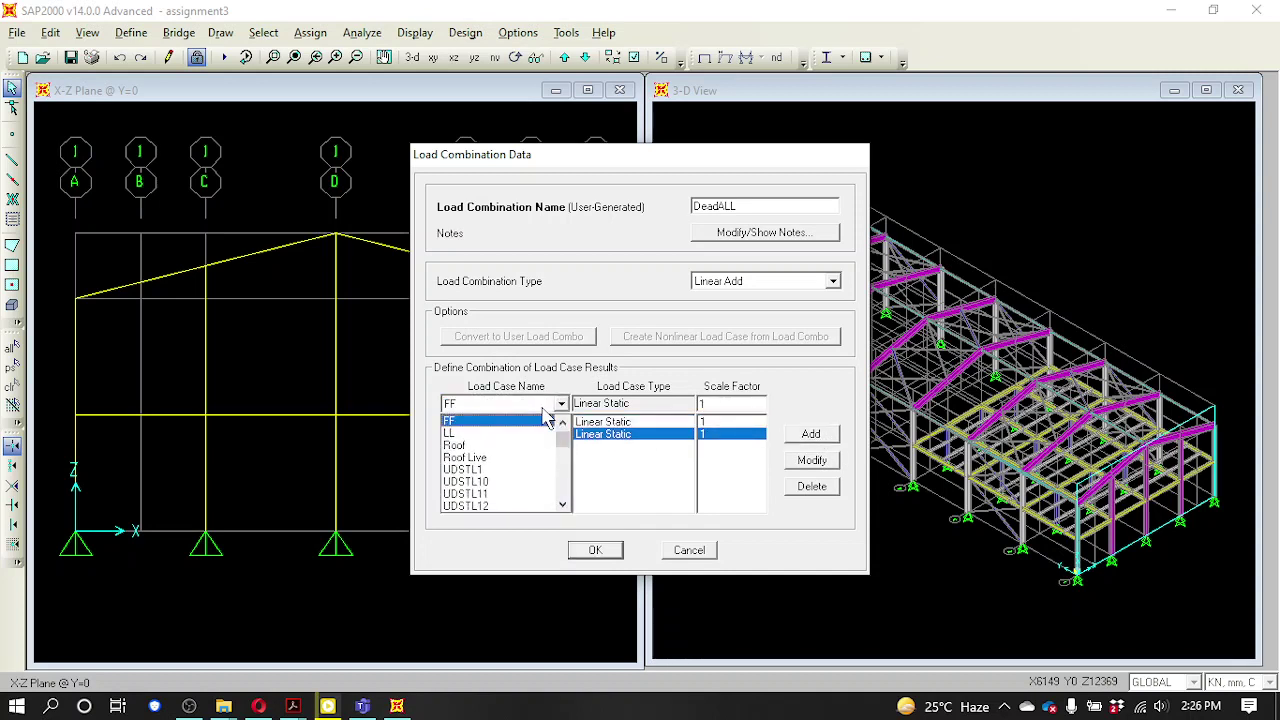
left_click(494, 444)
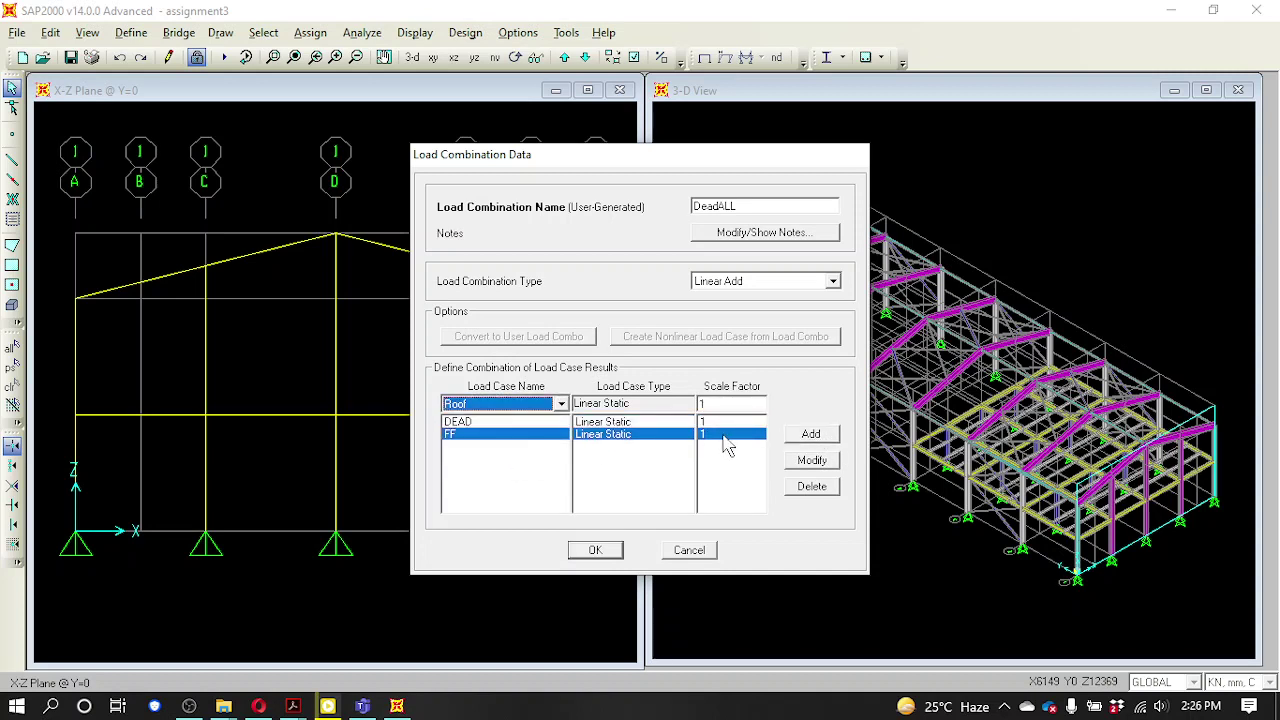
left_click(805, 436)
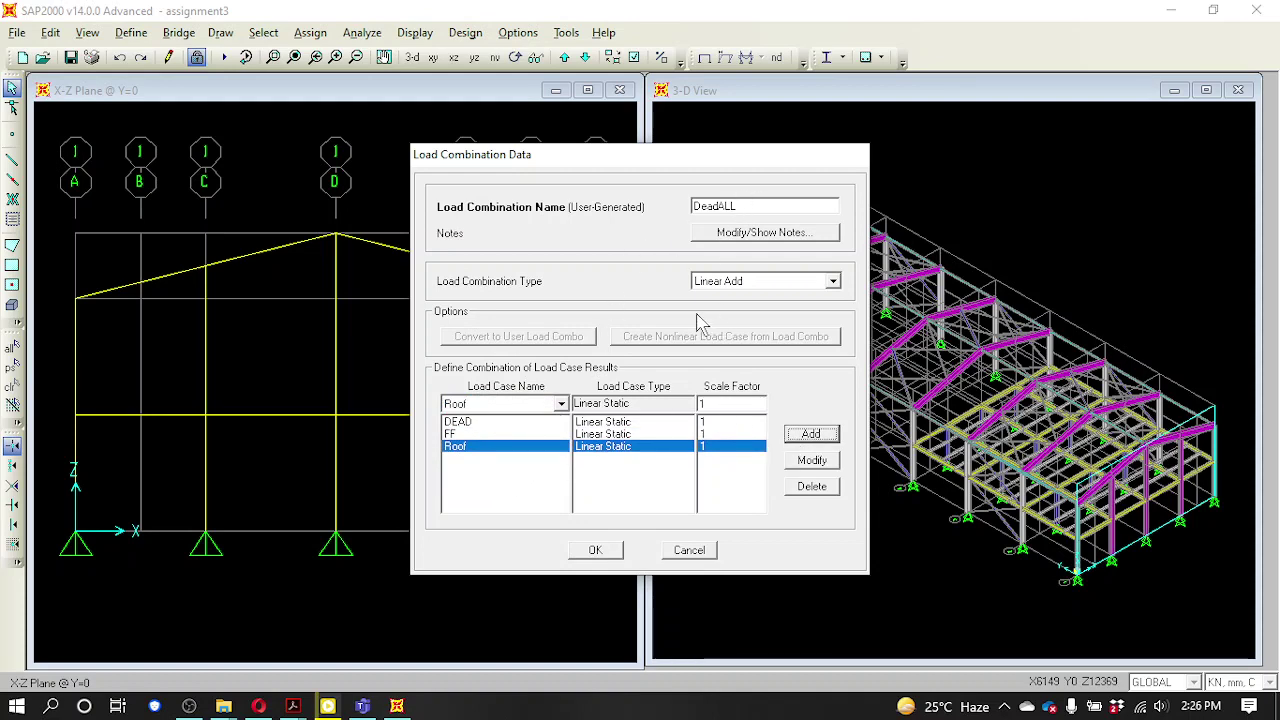
left_click(600, 549)
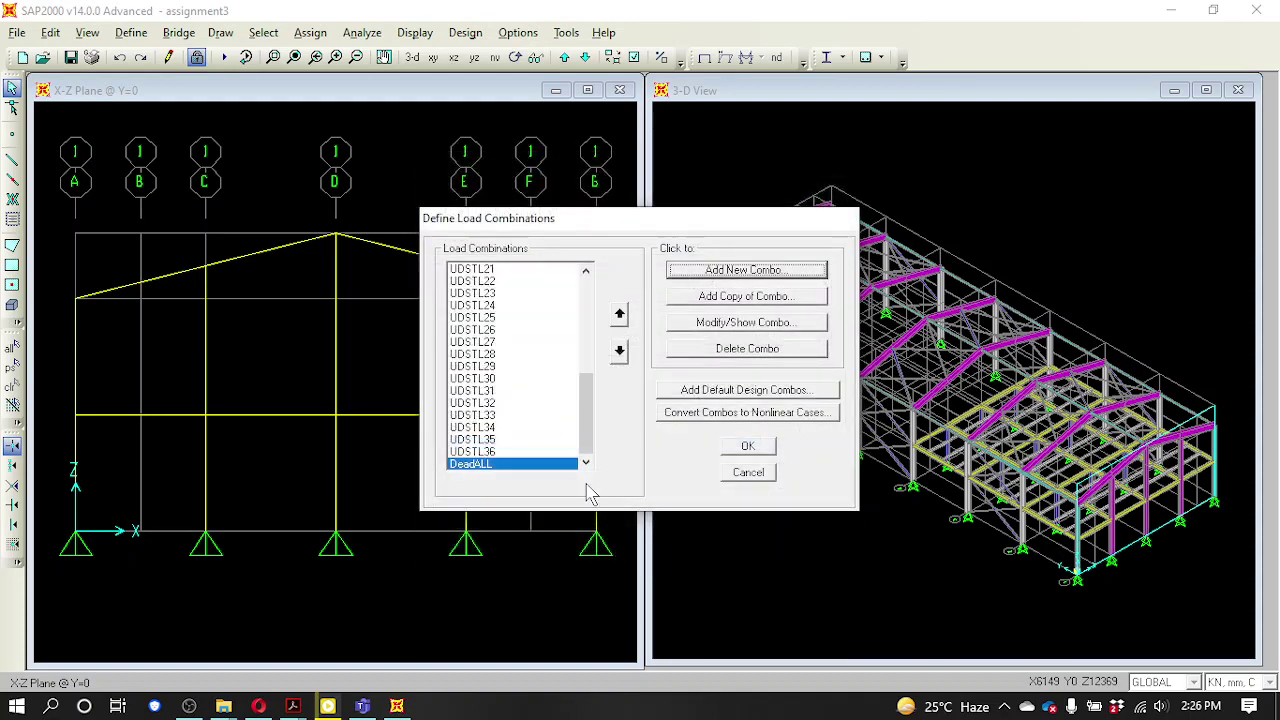
- Create a load combination named LiveALL from the LL and Roof Live cases with scale factor 1, and save the load combinations
left_click(752, 270)
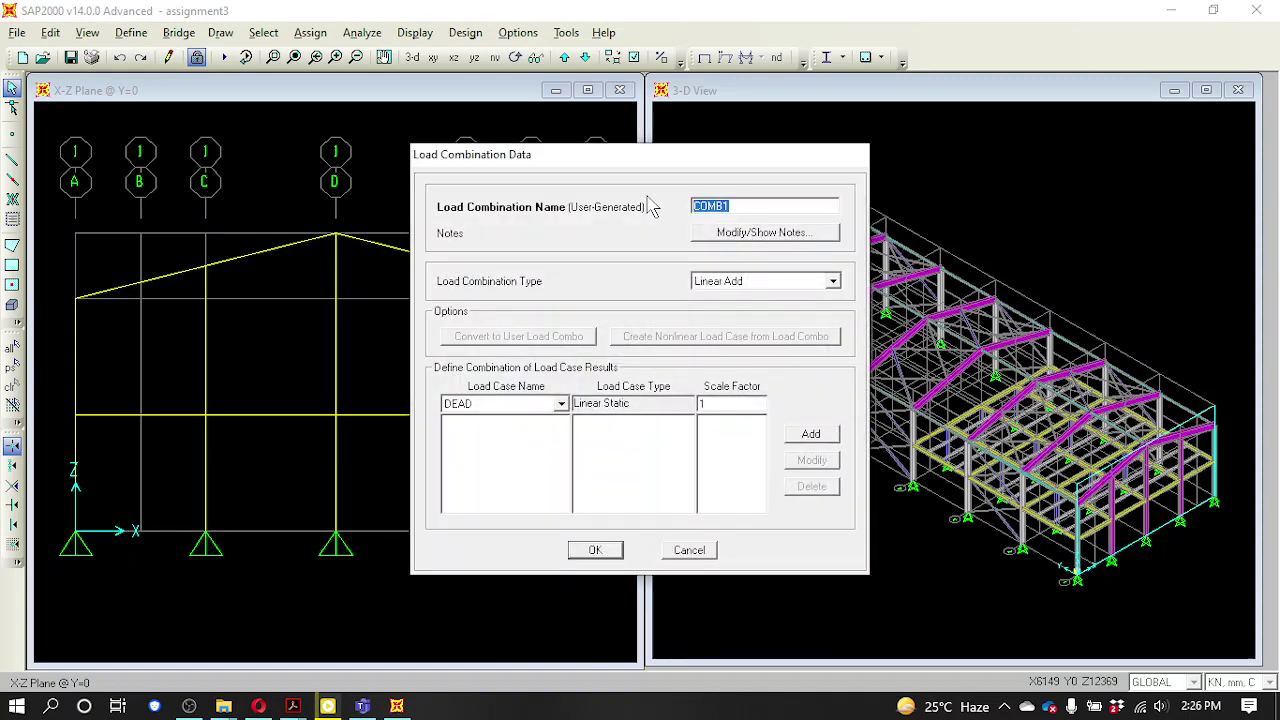
type("Live ALL")
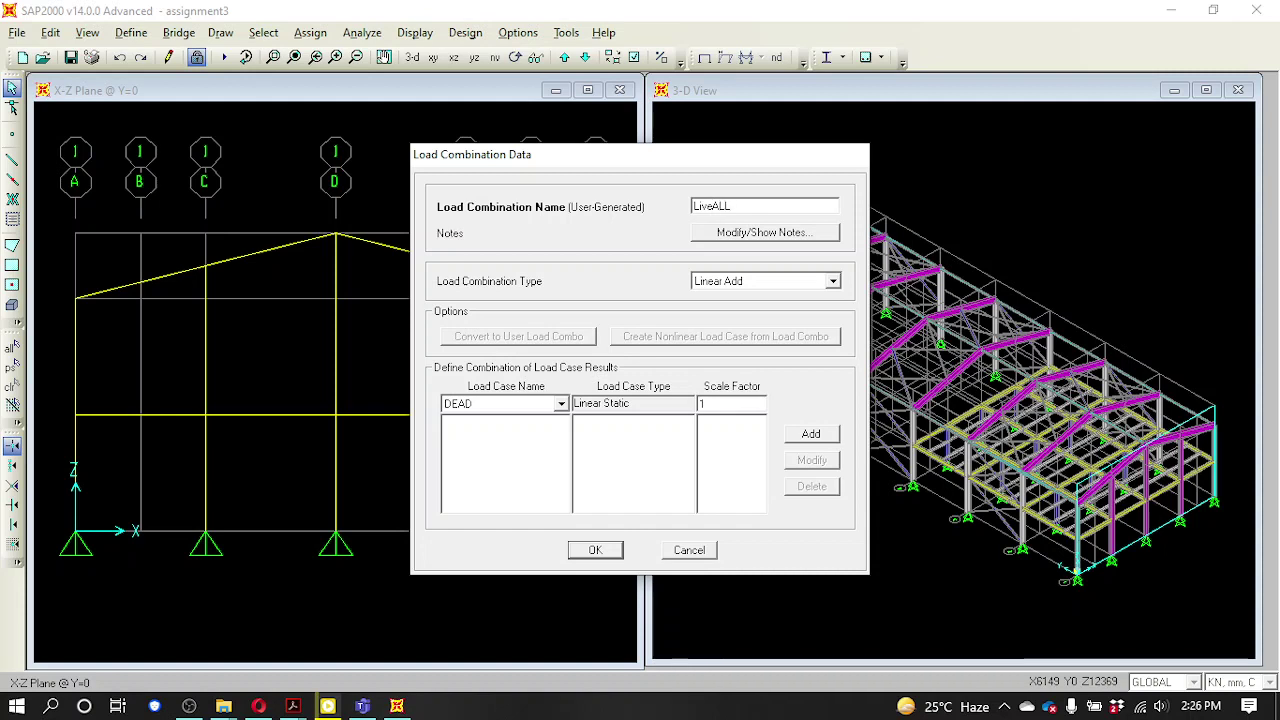
left_click(533, 404)
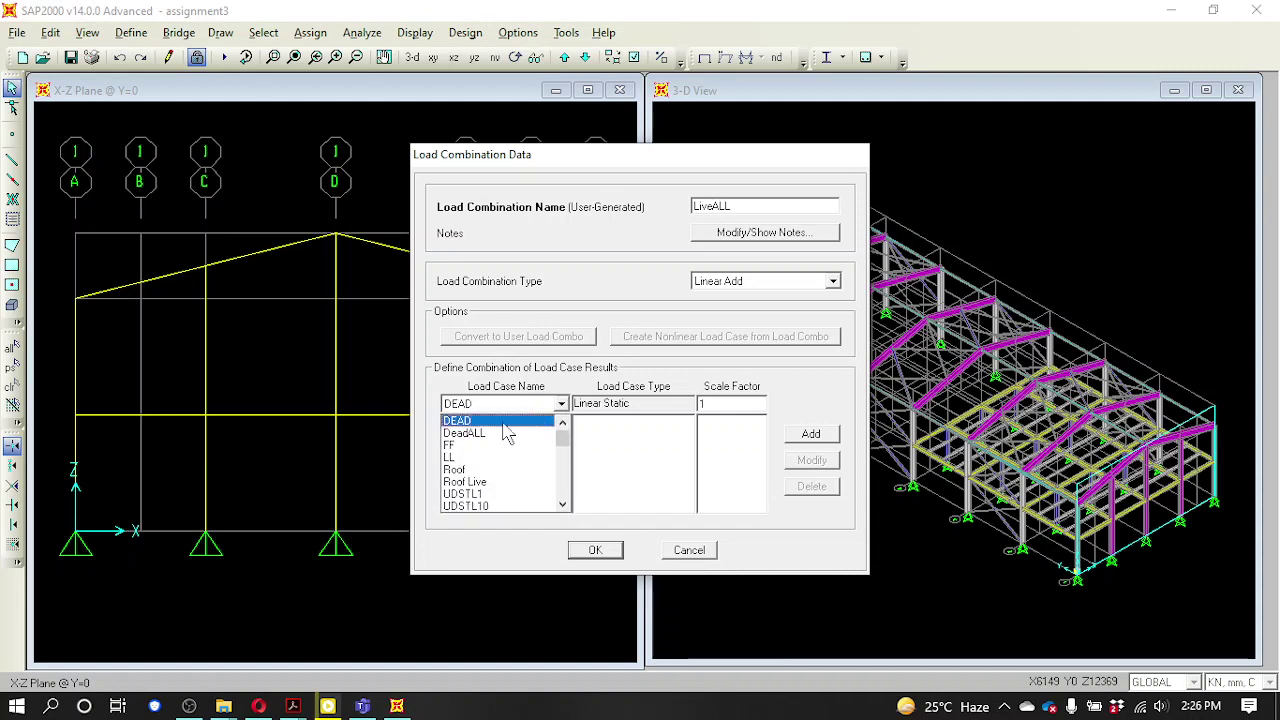
left_click(470, 458)
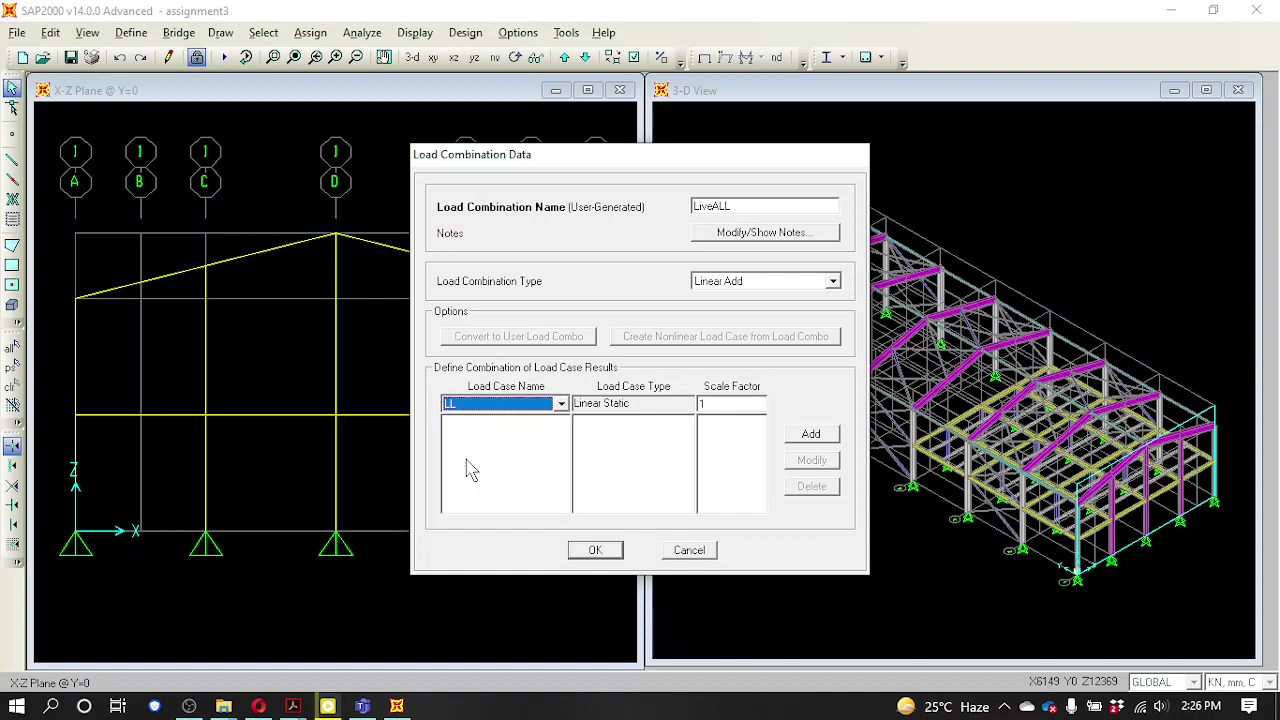
left_click(826, 444)
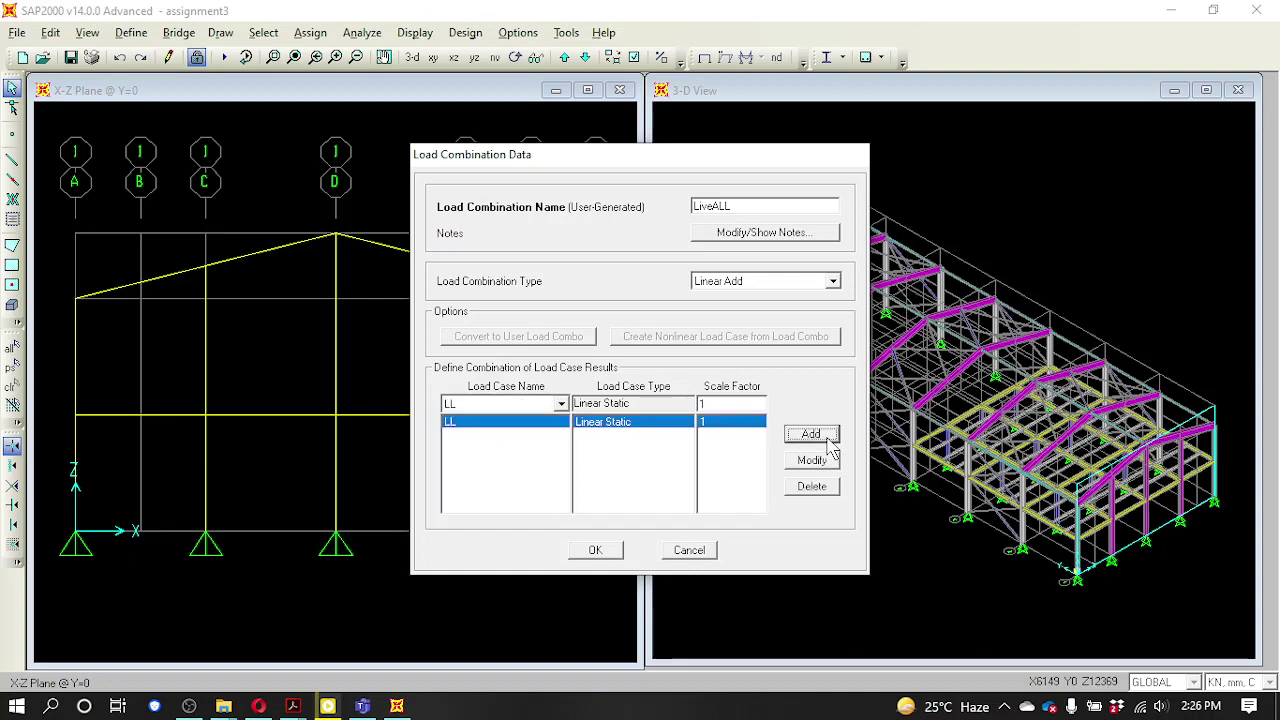
left_click(561, 404)
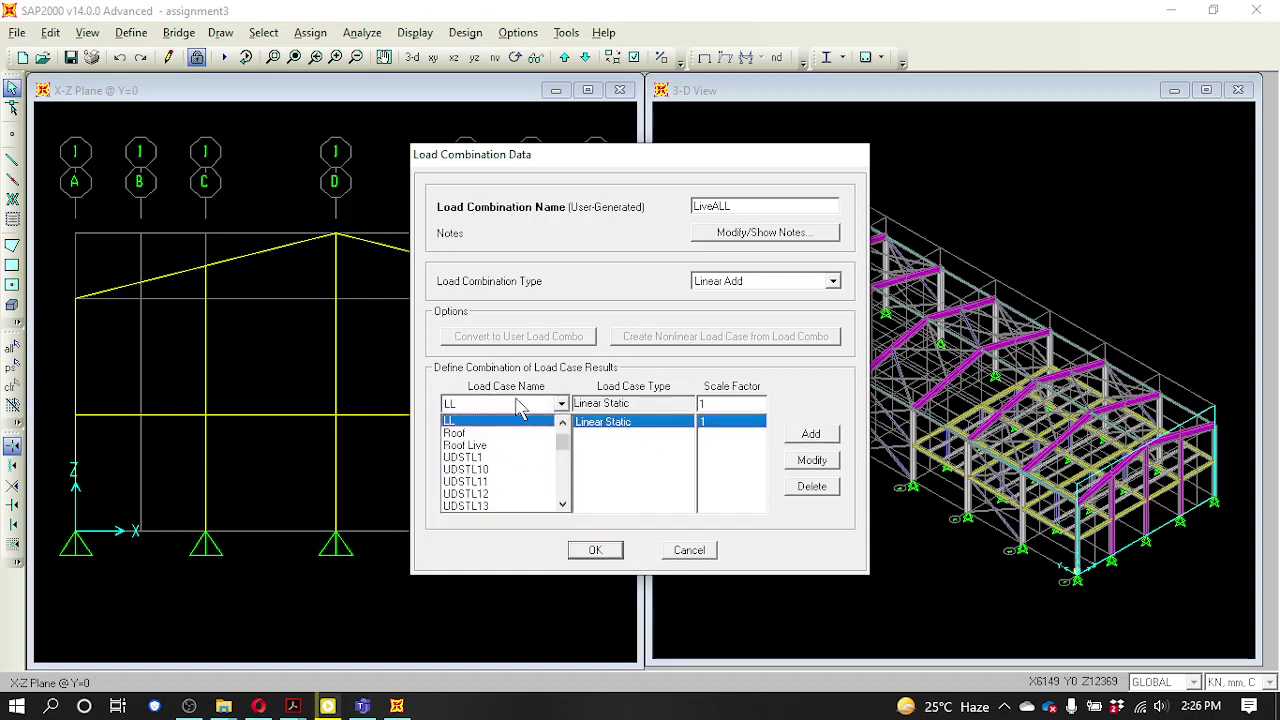
left_click(496, 446)
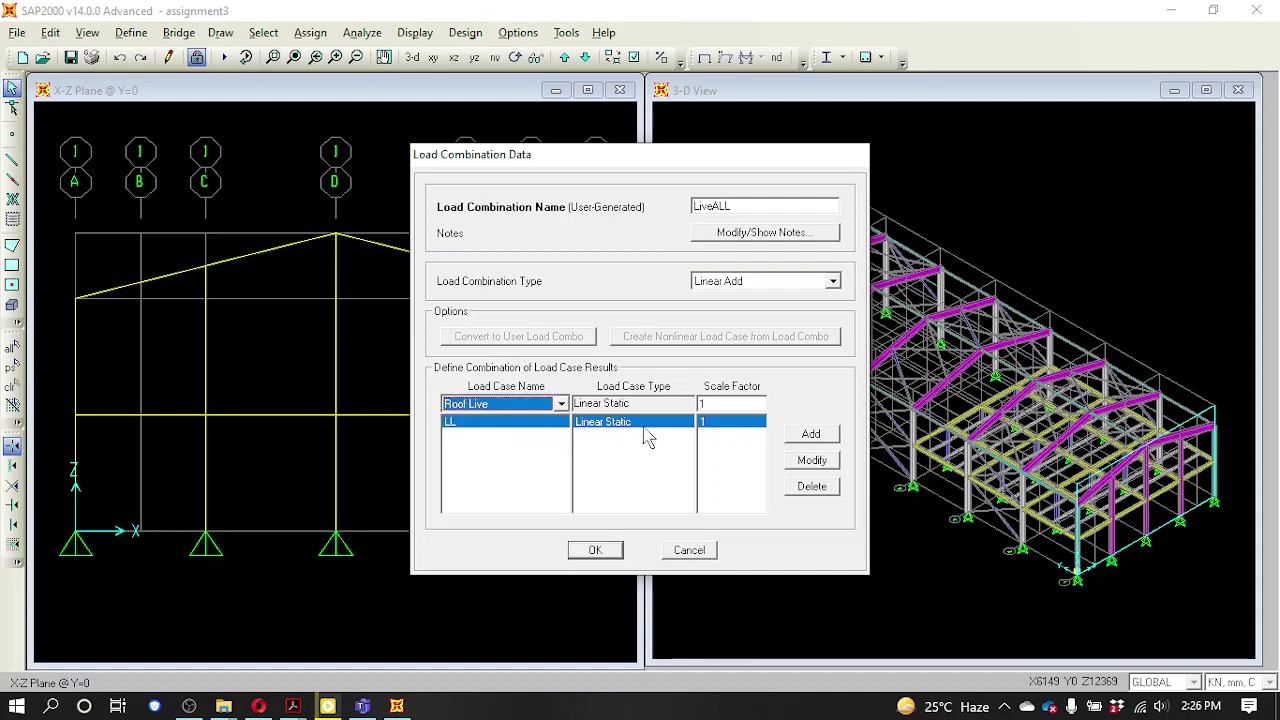
left_click(818, 436)
left_click(595, 549)
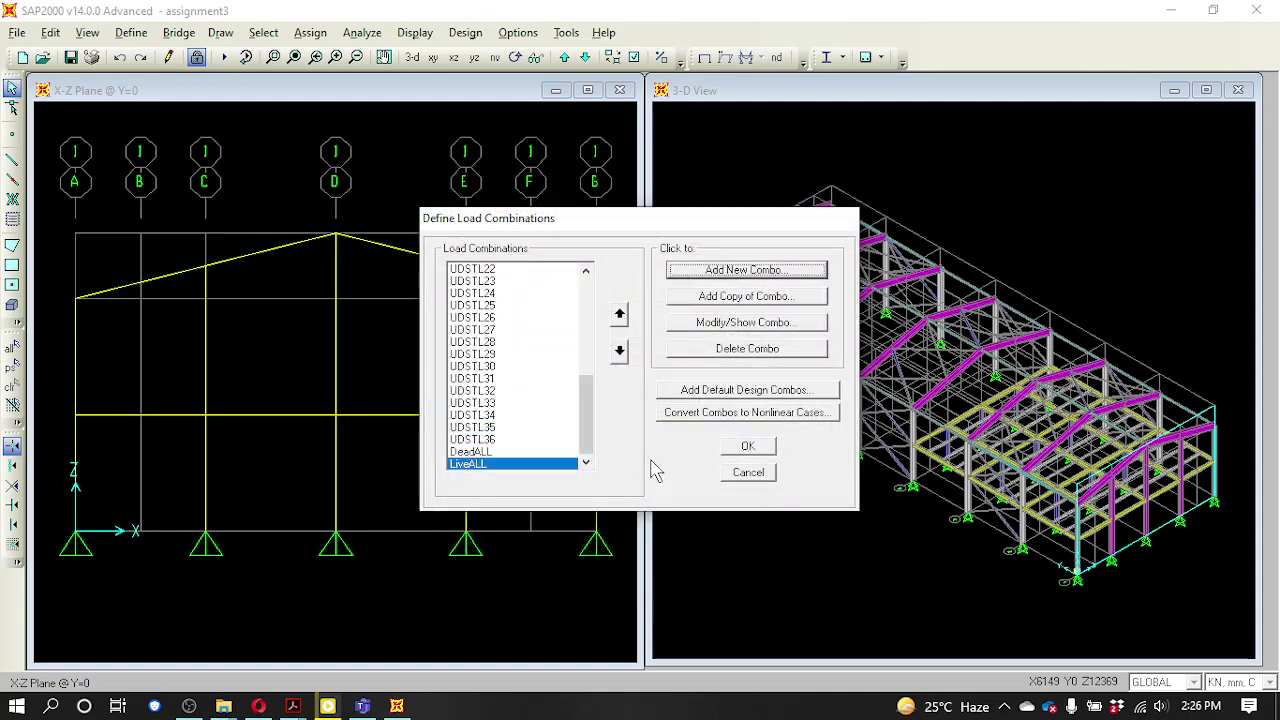
left_click(750, 450)
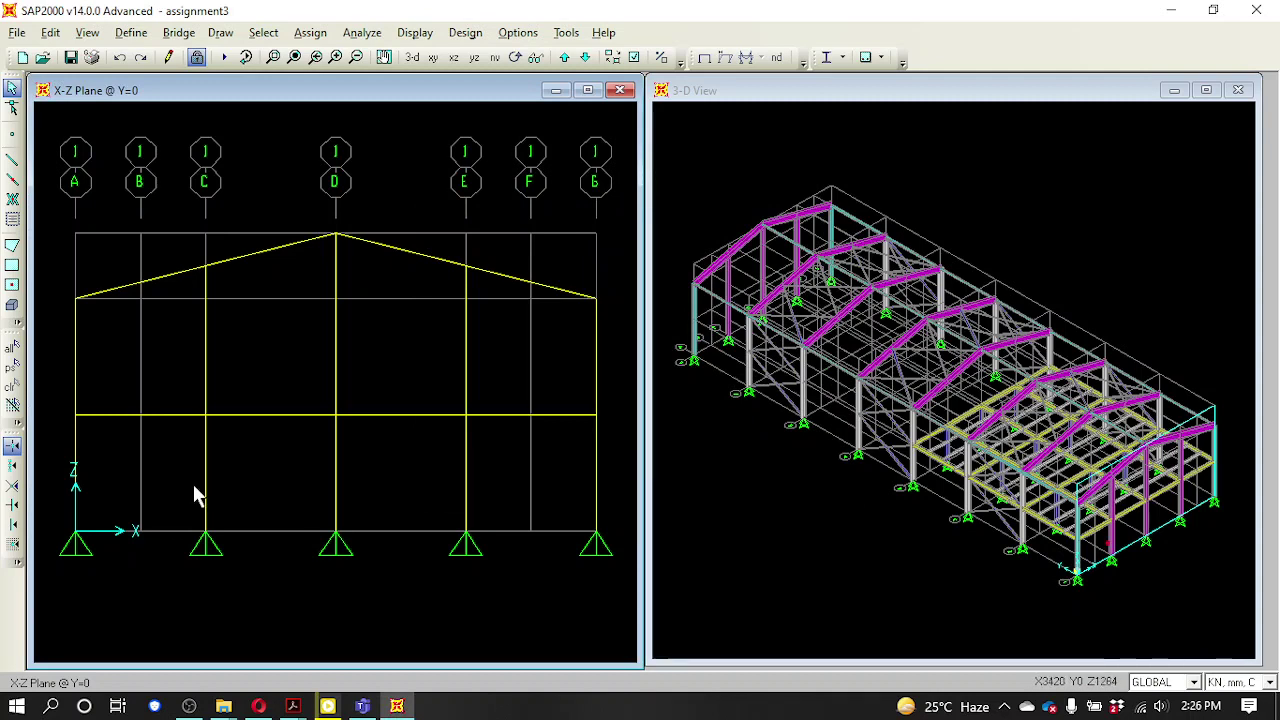
- Examine the lower and upper frame segments of the column on grid line D in the X-Z elevation
left_click(336, 460)
left_click_drag(359, 373, 288, 280)
left_click(357, 480)
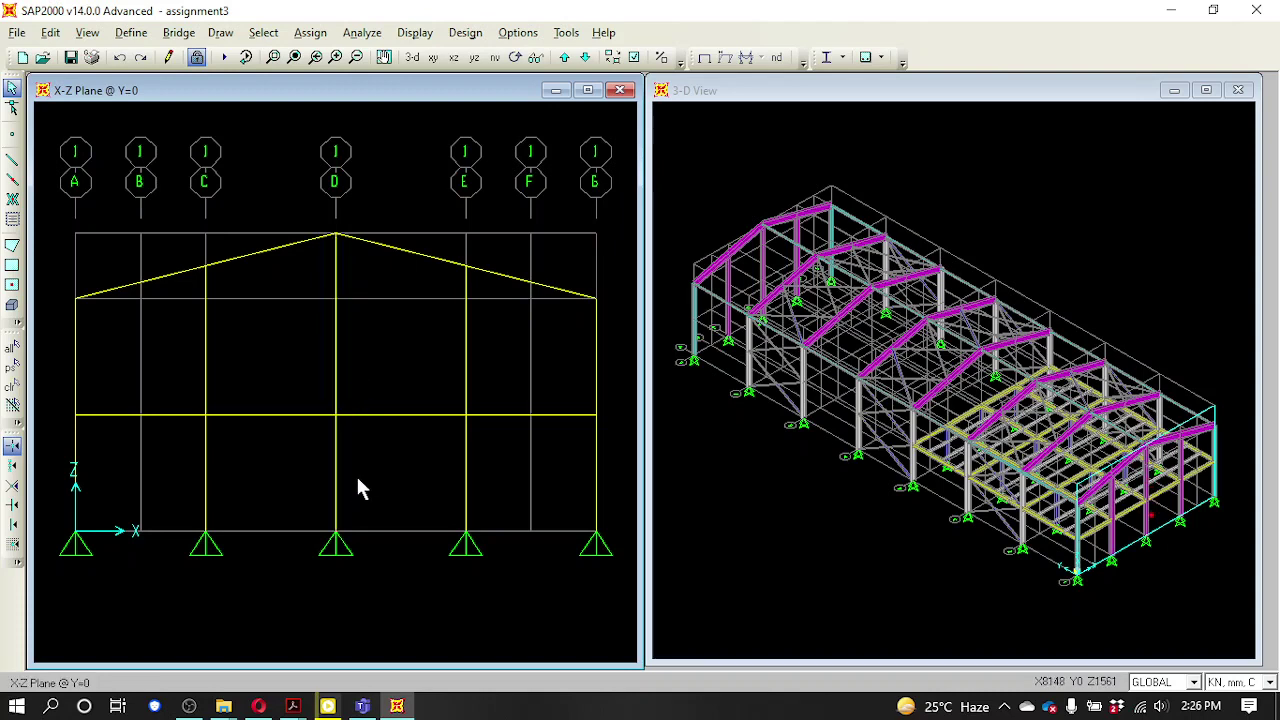
left_click_drag(354, 499, 290, 457)
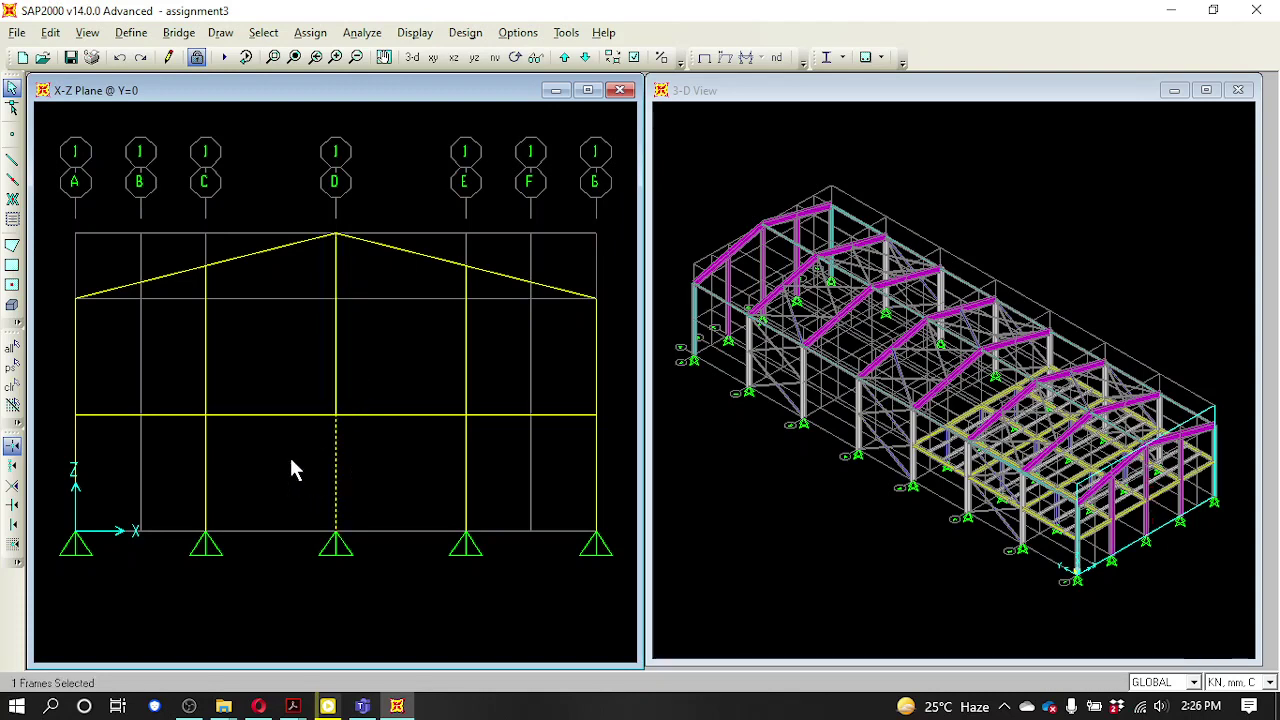
left_click(336, 445)
left_click_drag(568, 432, 157, 403)
left_click(253, 445)
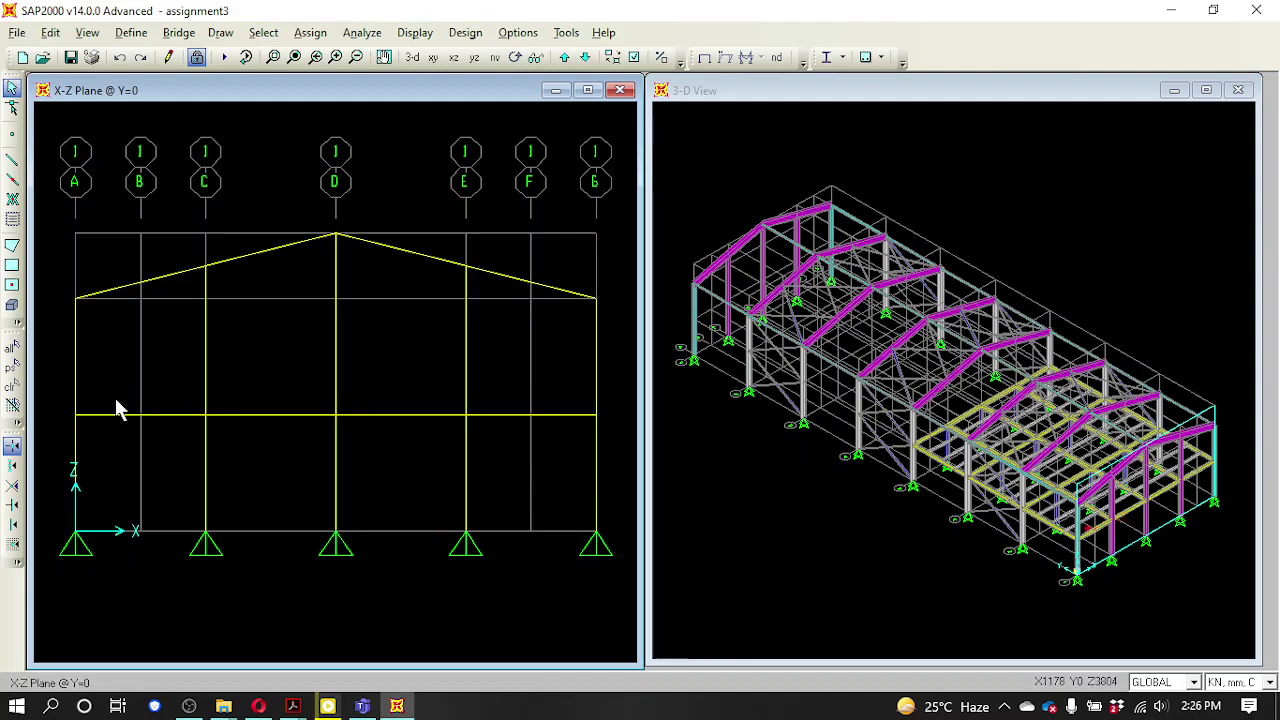
left_click_drag(288, 452, 310, 483)
left_click_drag(370, 527, 304, 463)
left_click(337, 396)
left_click_drag(363, 380, 280, 278)
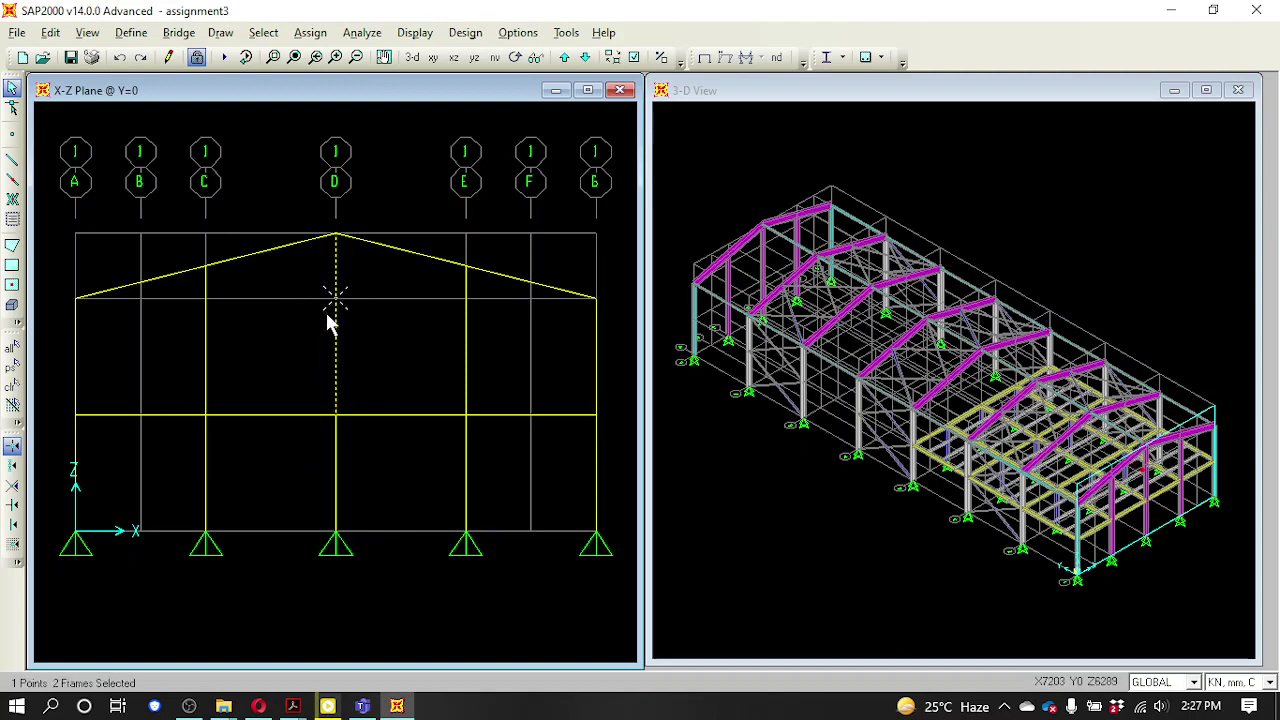
left_click(336, 345)
left_click_drag(375, 499, 295, 472)
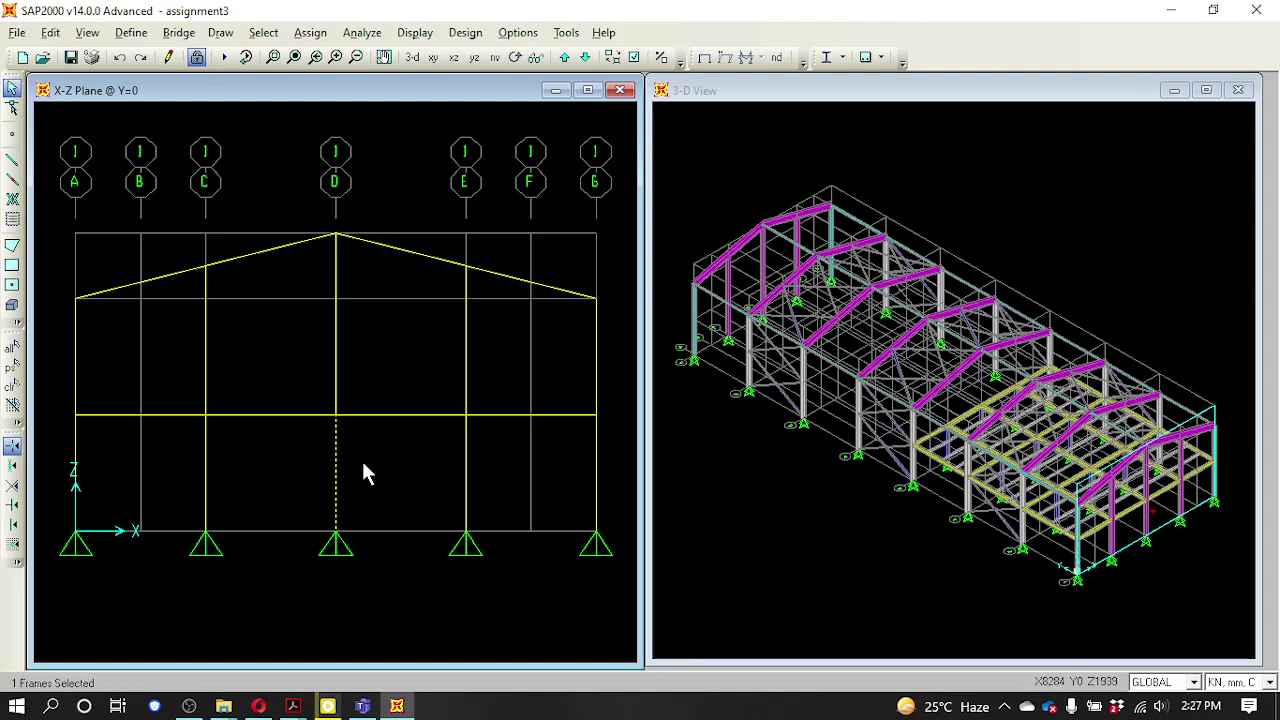
key("ctrl+q")
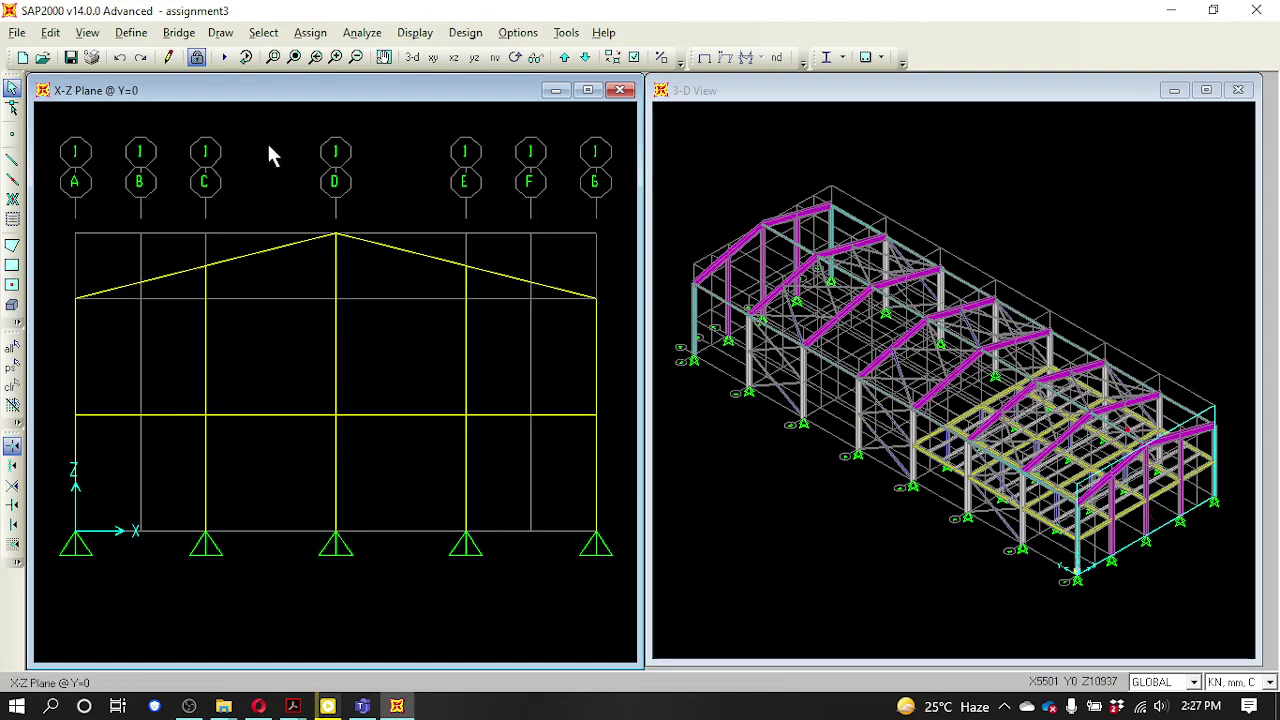
- Set only the DEAD, LL, FF, Wx+, Wy+, Roof and Roof Live load cases to run, and run the analysis
left_click(224, 58)
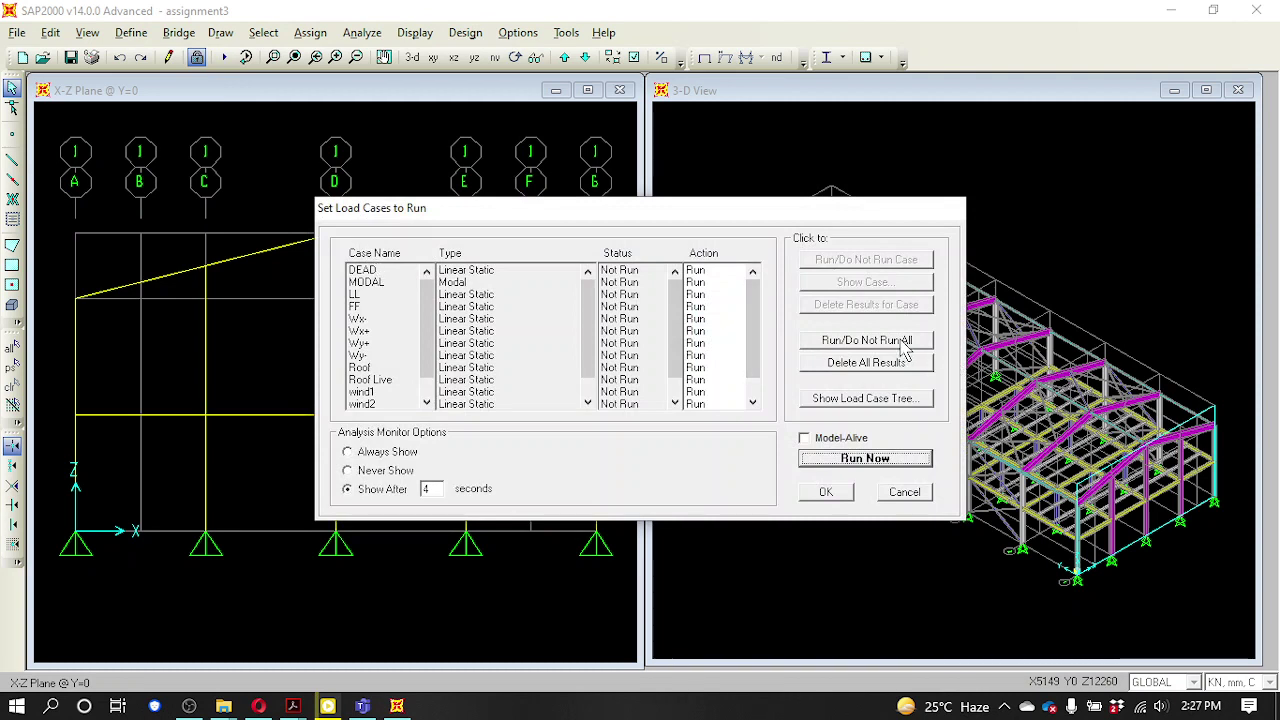
left_click(863, 342)
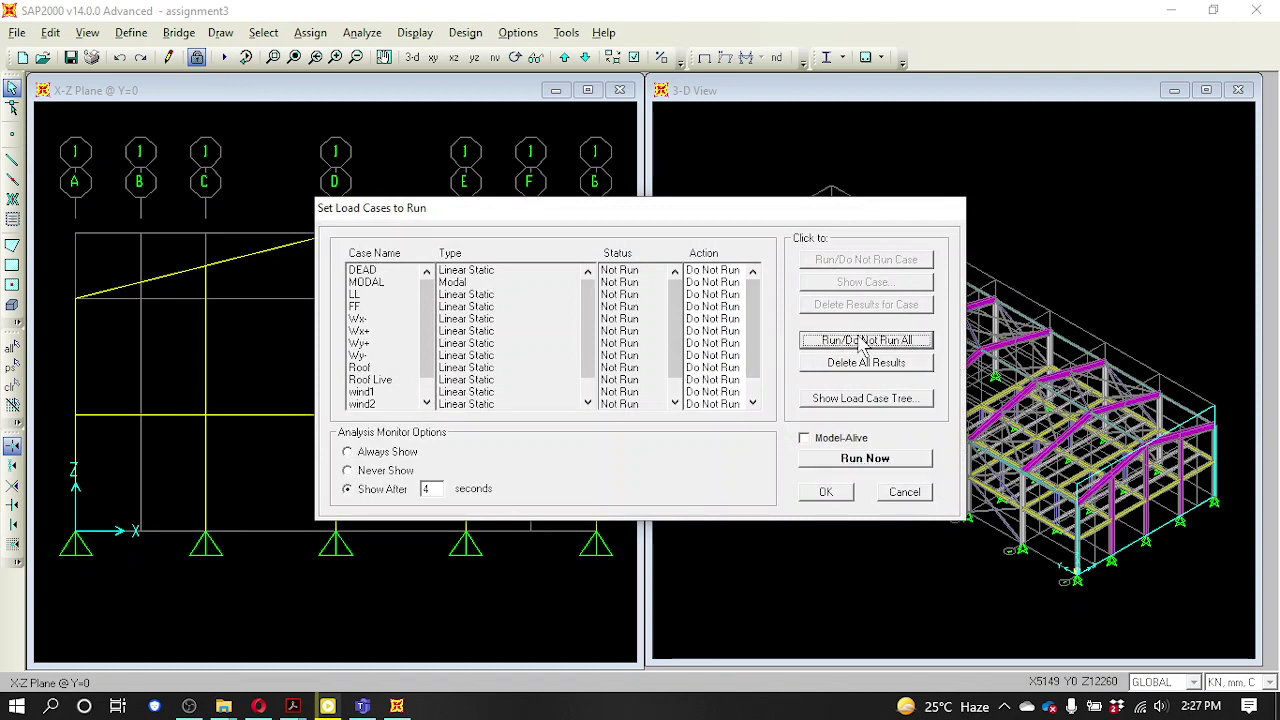
left_click(368, 271)
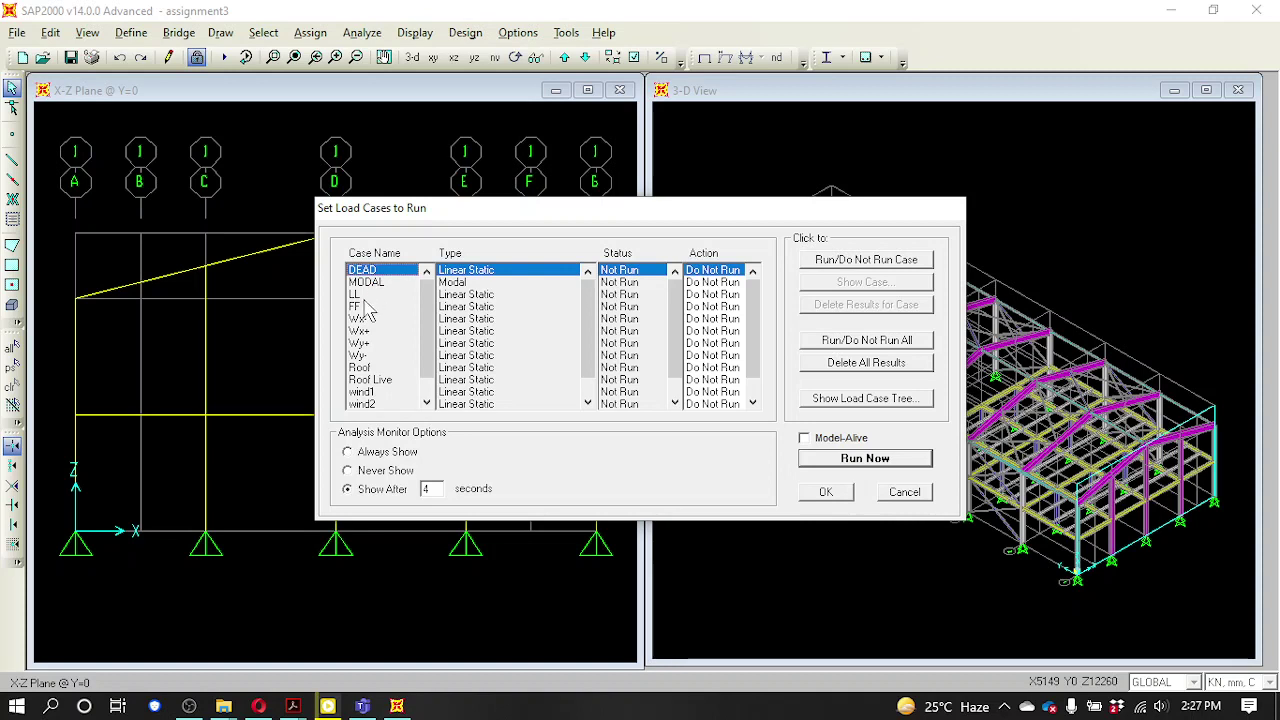
left_click(357, 295, "ctrl")
left_click(358, 306, "ctrl")
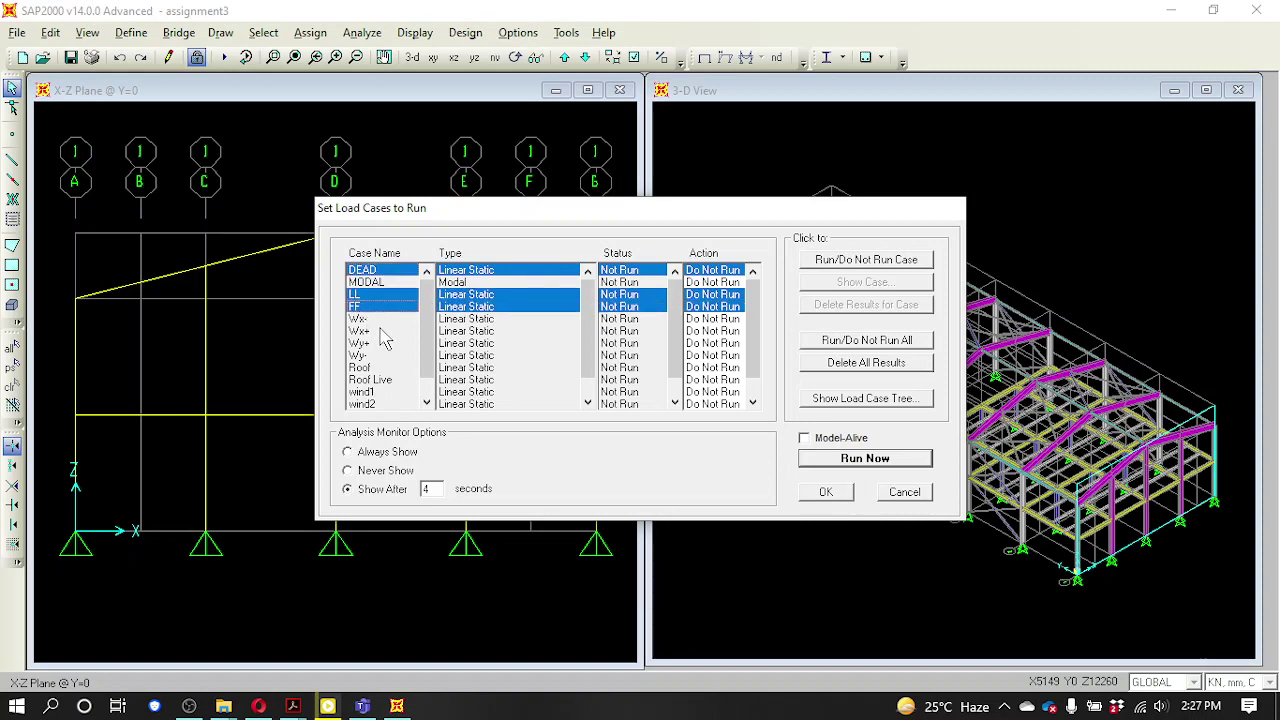
left_click(360, 331, "ctrl")
left_click(365, 343, "ctrl")
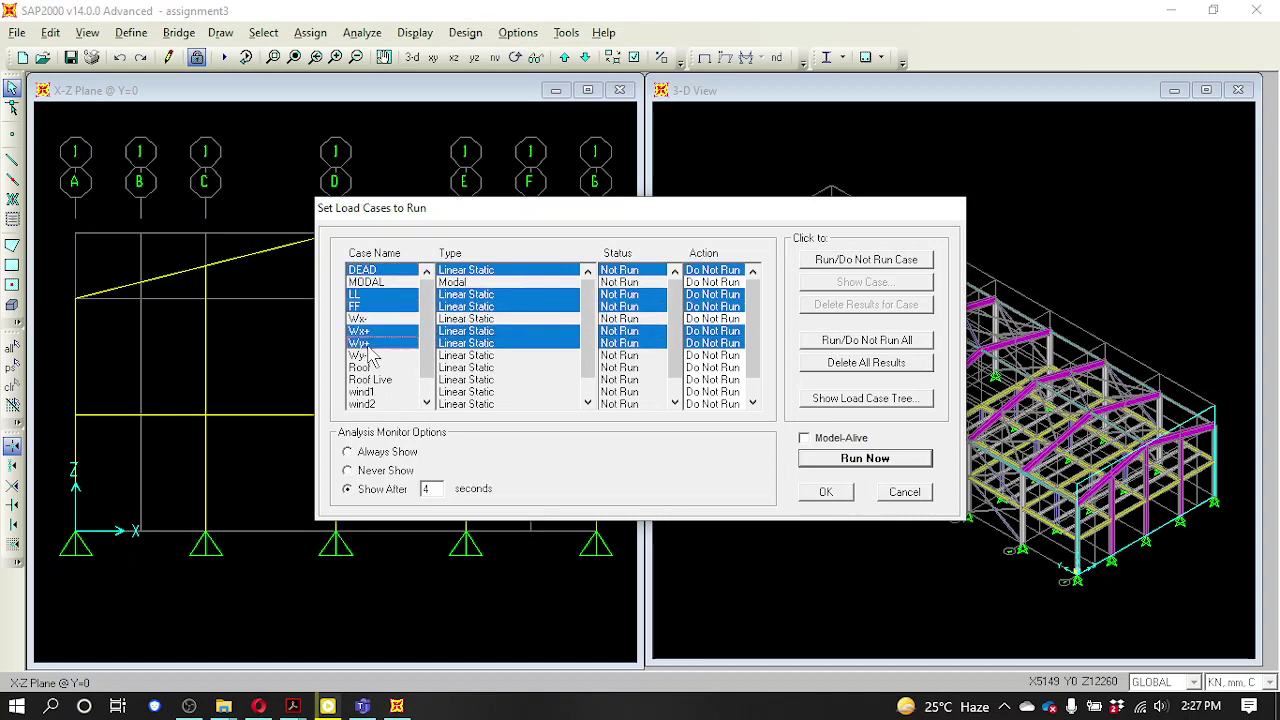
left_click(372, 368, "ctrl")
left_click(380, 380, "ctrl")
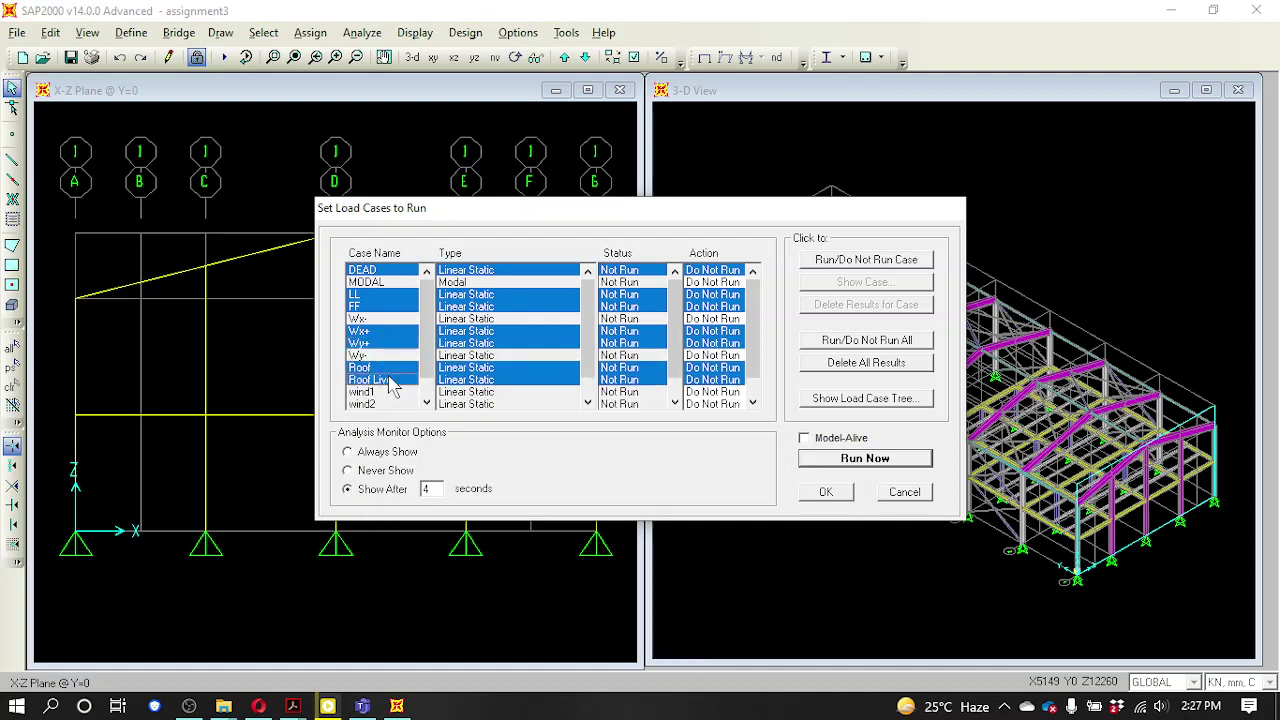
left_click_drag(425, 360, 430, 313)
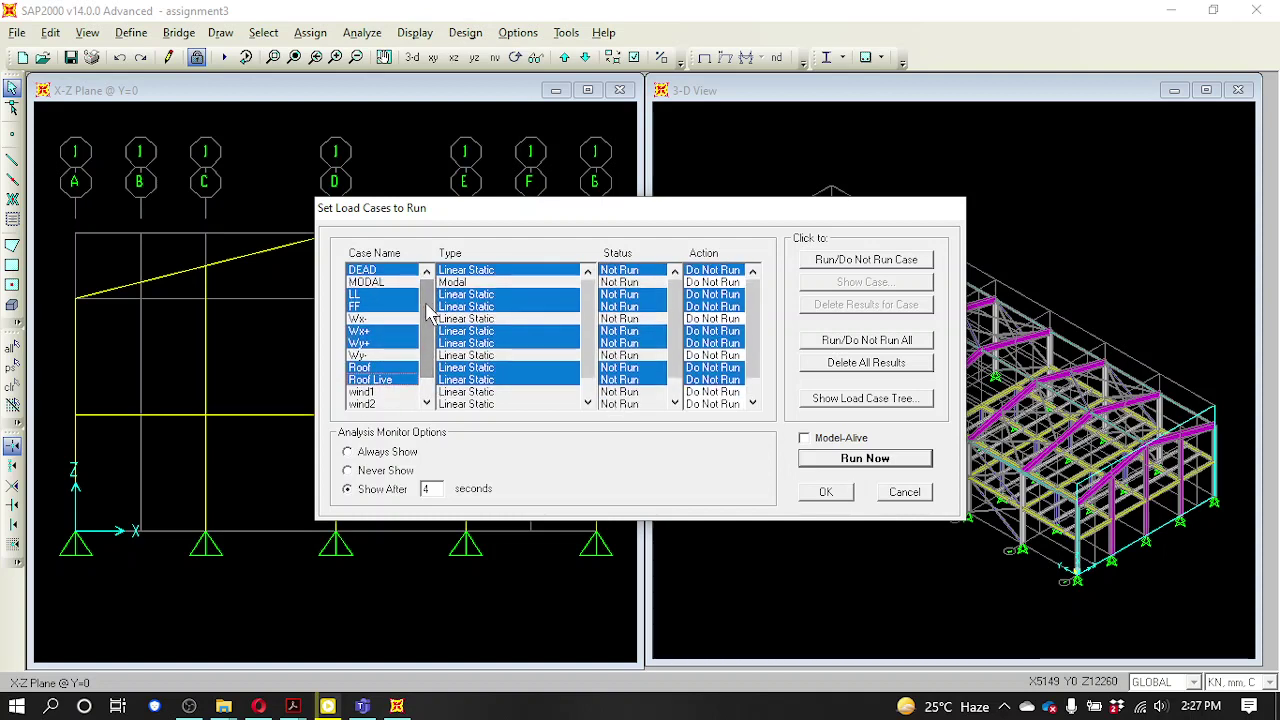
left_click(897, 262)
left_click(716, 404)
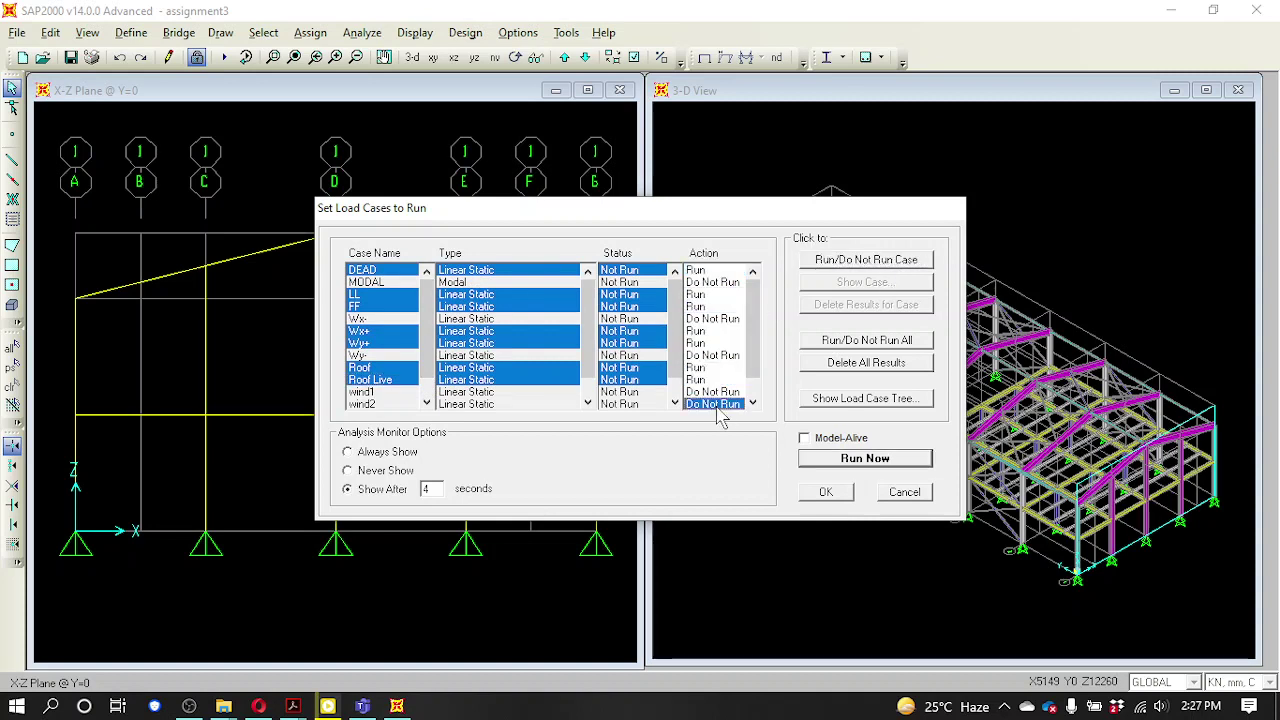
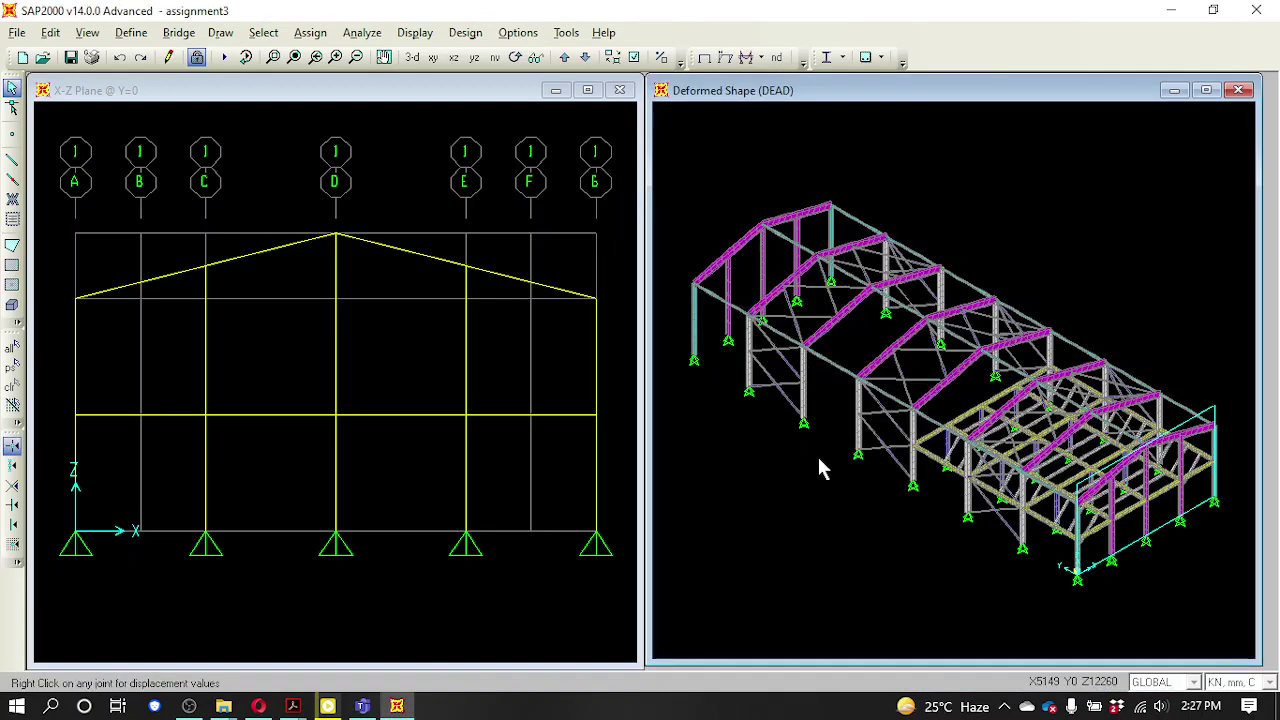
- Select the lower frame segment of the column on grid line D in the X-Z elevation
left_click(416, 493)
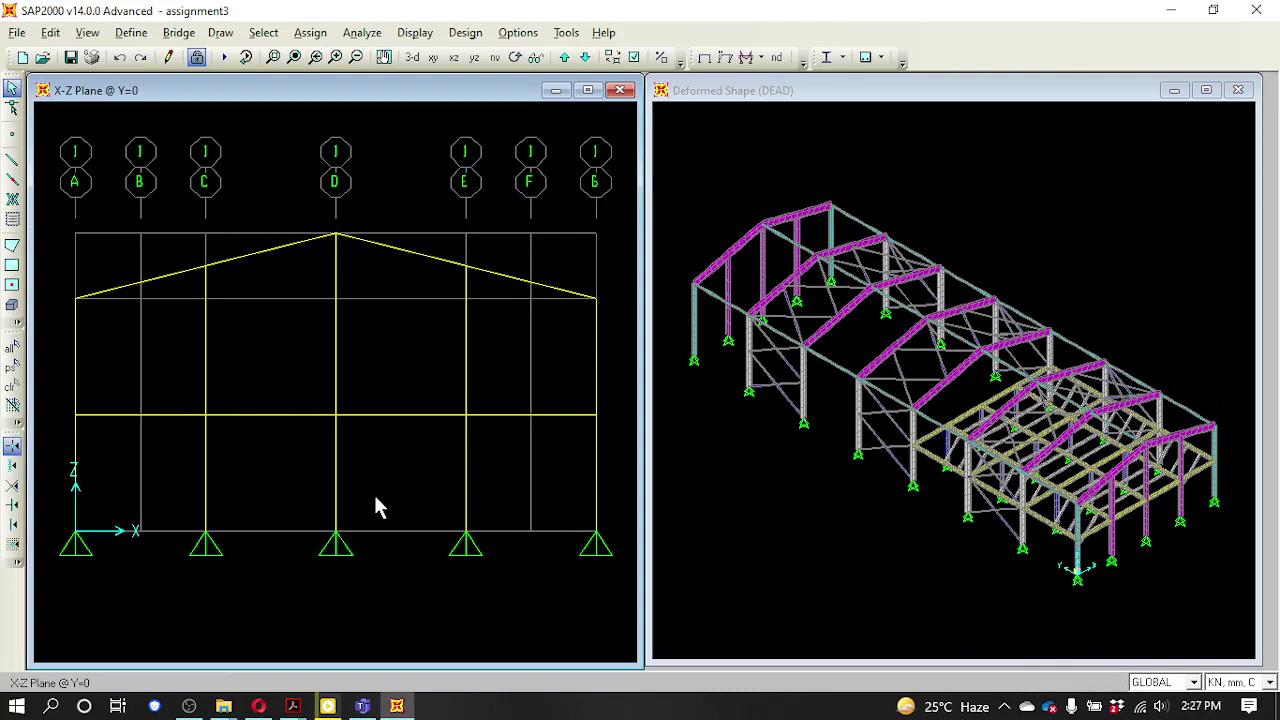
left_click_drag(366, 512, 314, 470)
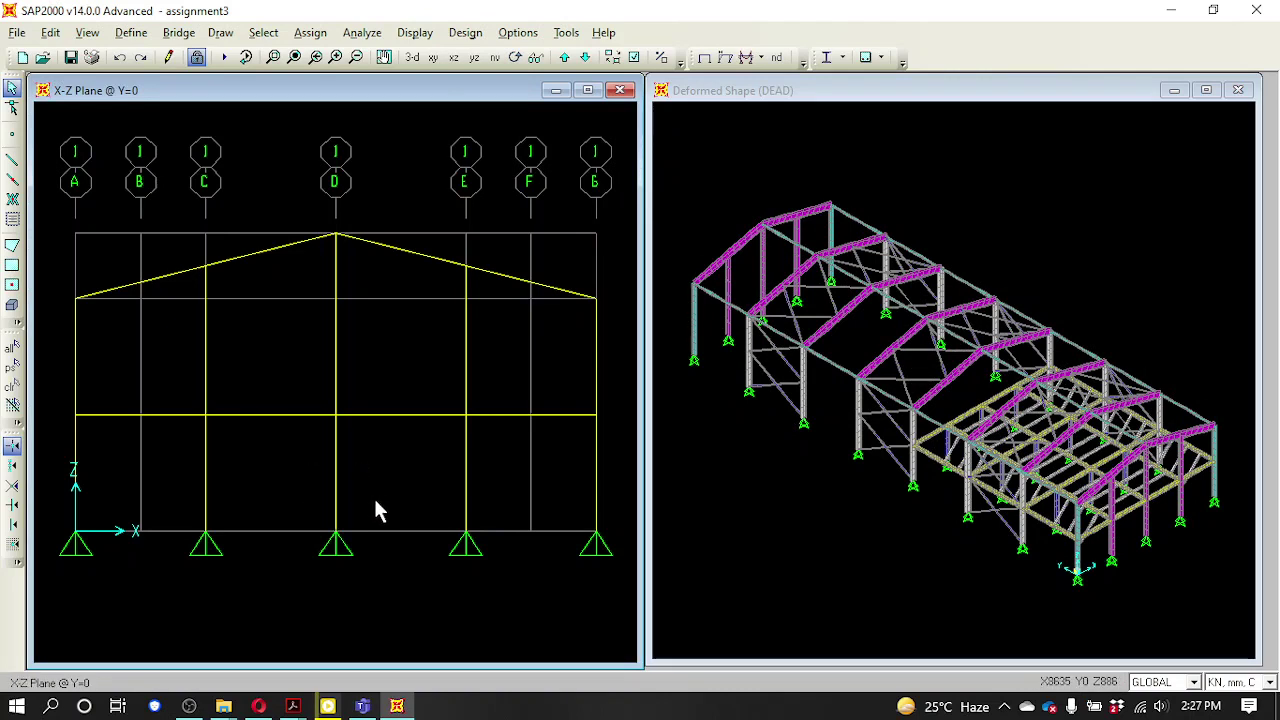
left_click_drag(375, 507, 296, 451)
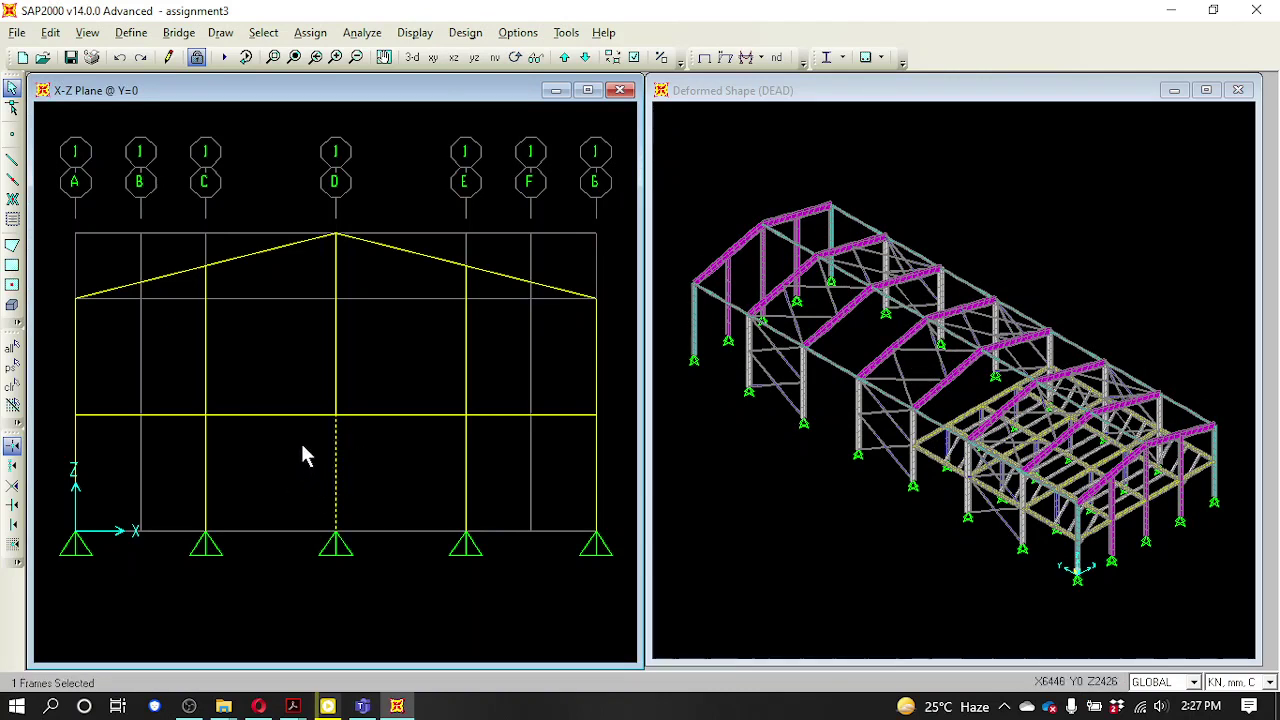
- Open the choice of tables to display for the selected column and accept all the load patterns
left_click(409, 35)
left_click(487, 368)
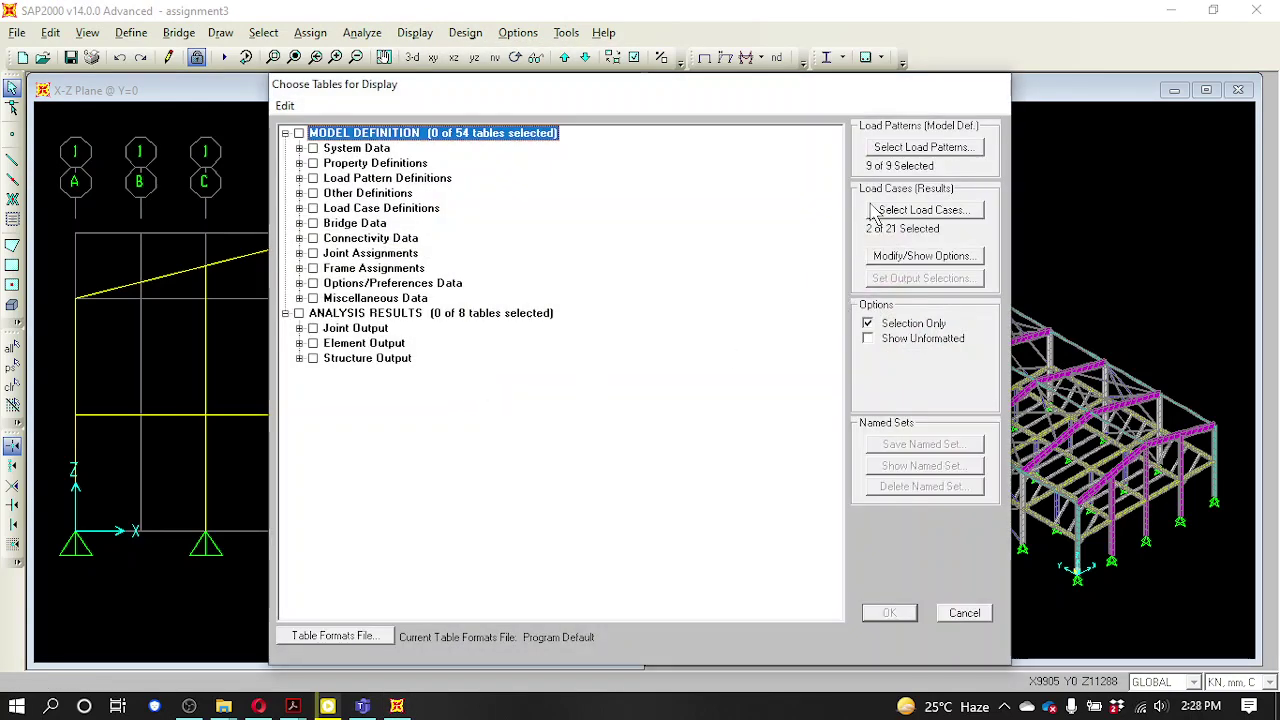
left_click(902, 152)
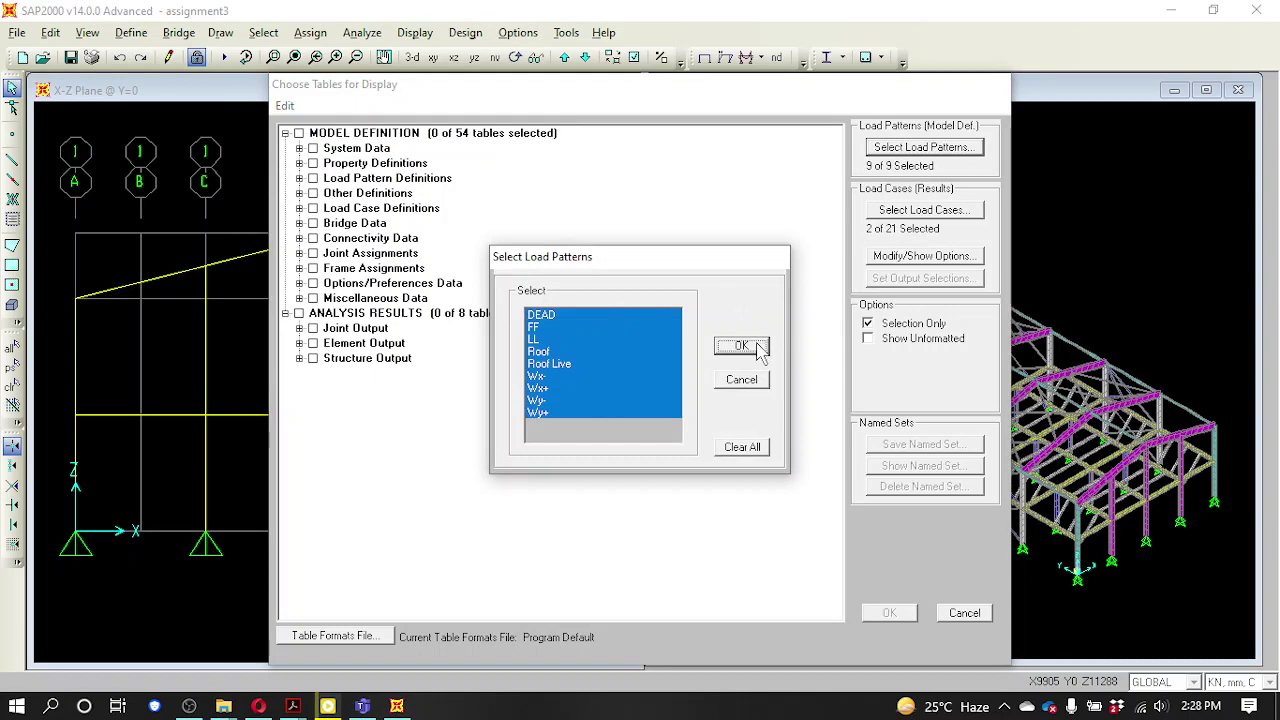
left_click(741, 346)
- Choose the DEAD, DeadALL, FF, LiveALL, LL, Roof, Roof Live, Wx+ and Wy+ load cases for the result tables
left_click(914, 211)
left_click(577, 319)
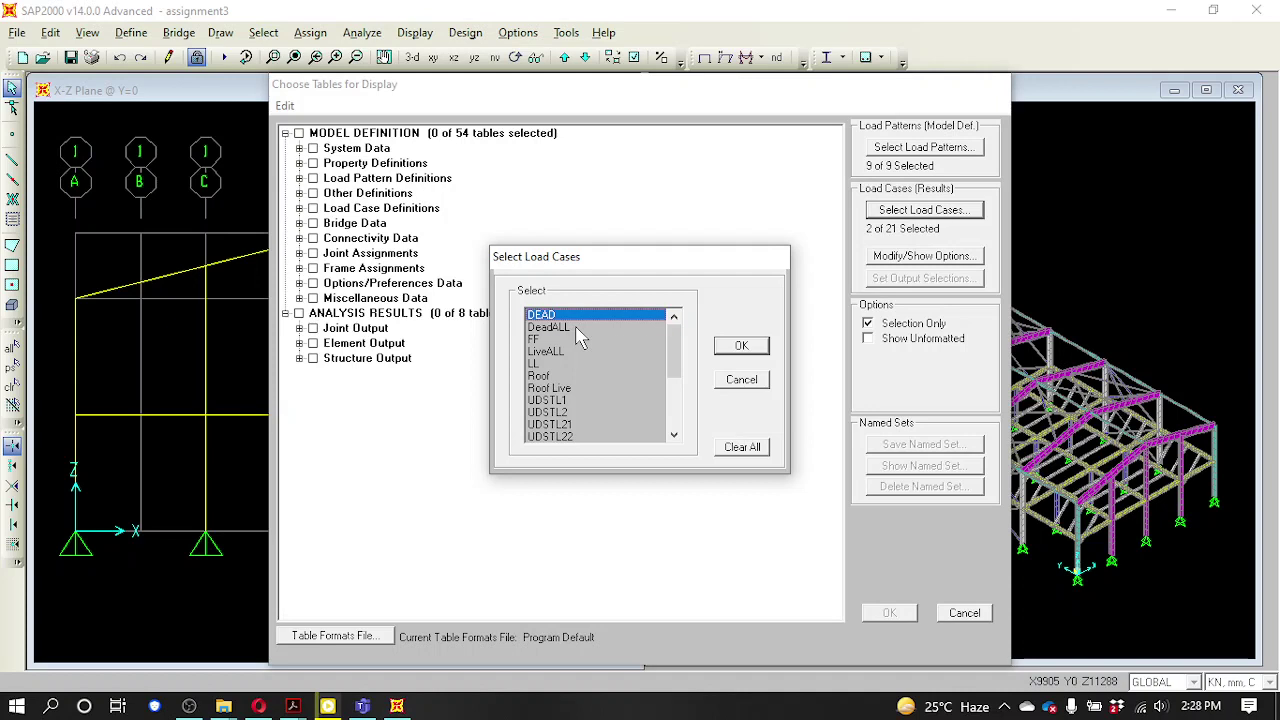
left_click(577, 329, "ctrl")
left_click(533, 341, "ctrl")
left_click(562, 352, "ctrl")
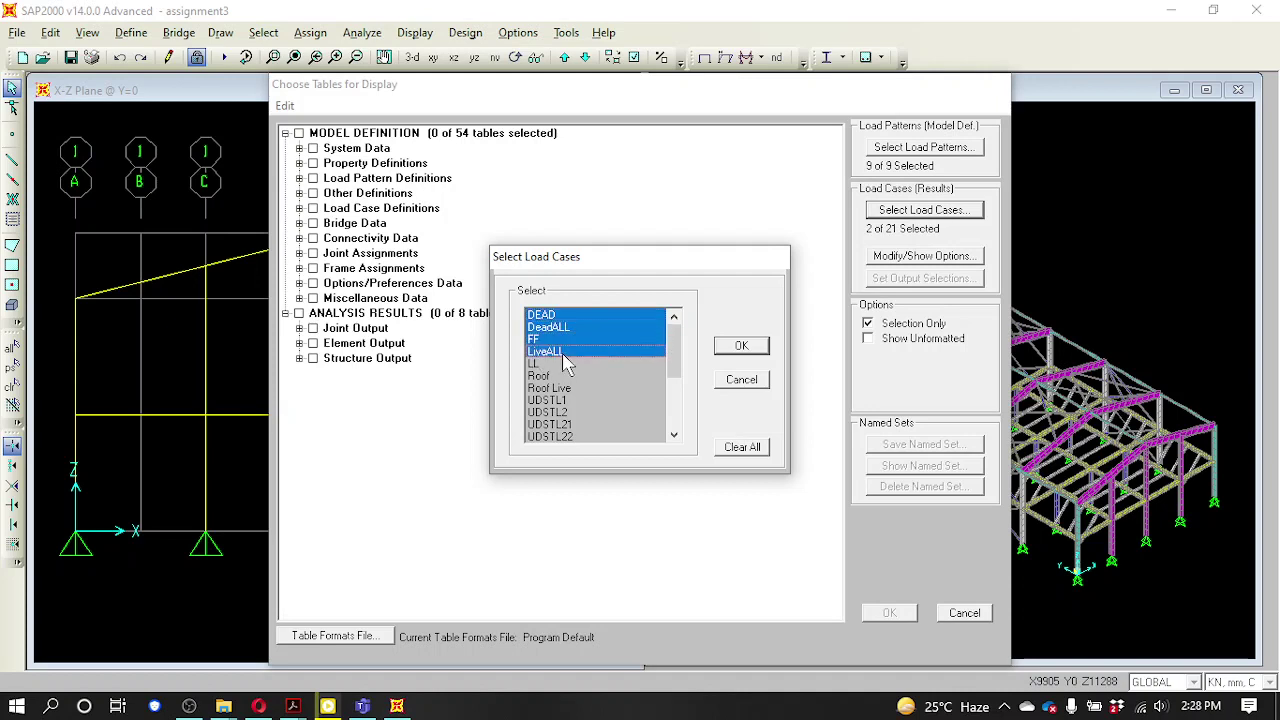
left_click(564, 364, "ctrl")
left_click(573, 377, "ctrl")
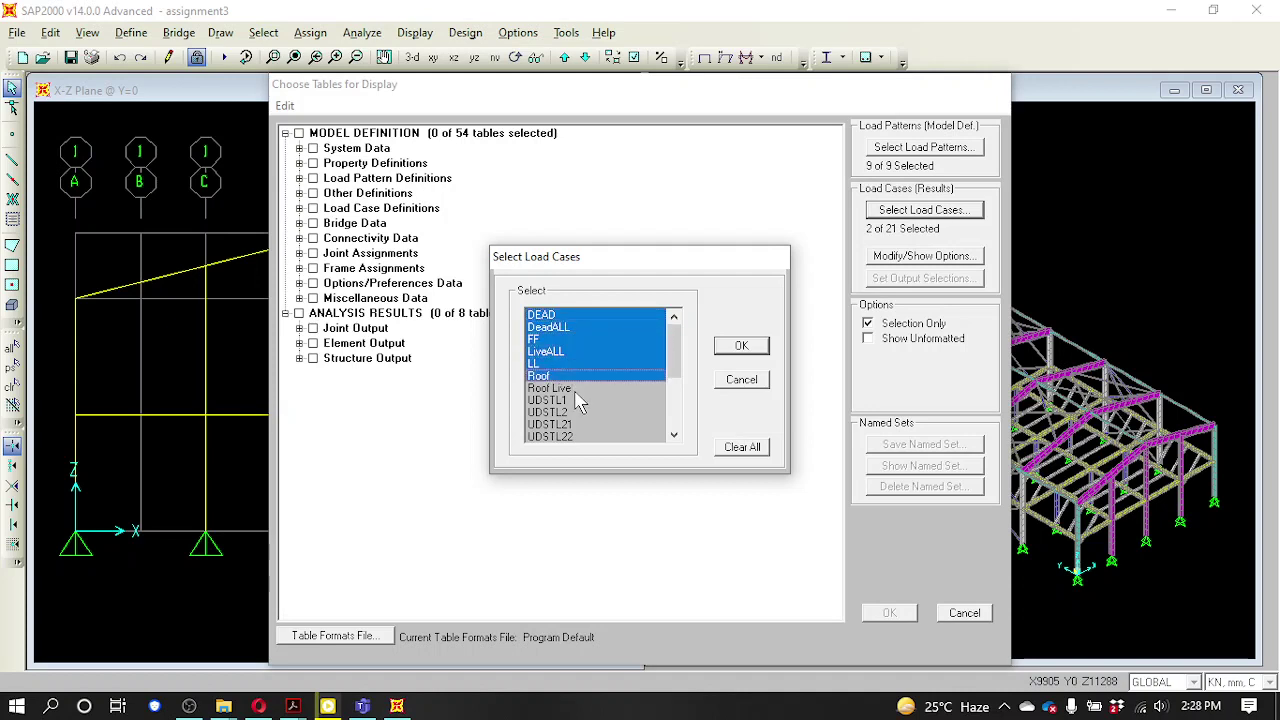
left_click(576, 389, "ctrl")
left_click_drag(677, 358, 680, 430)
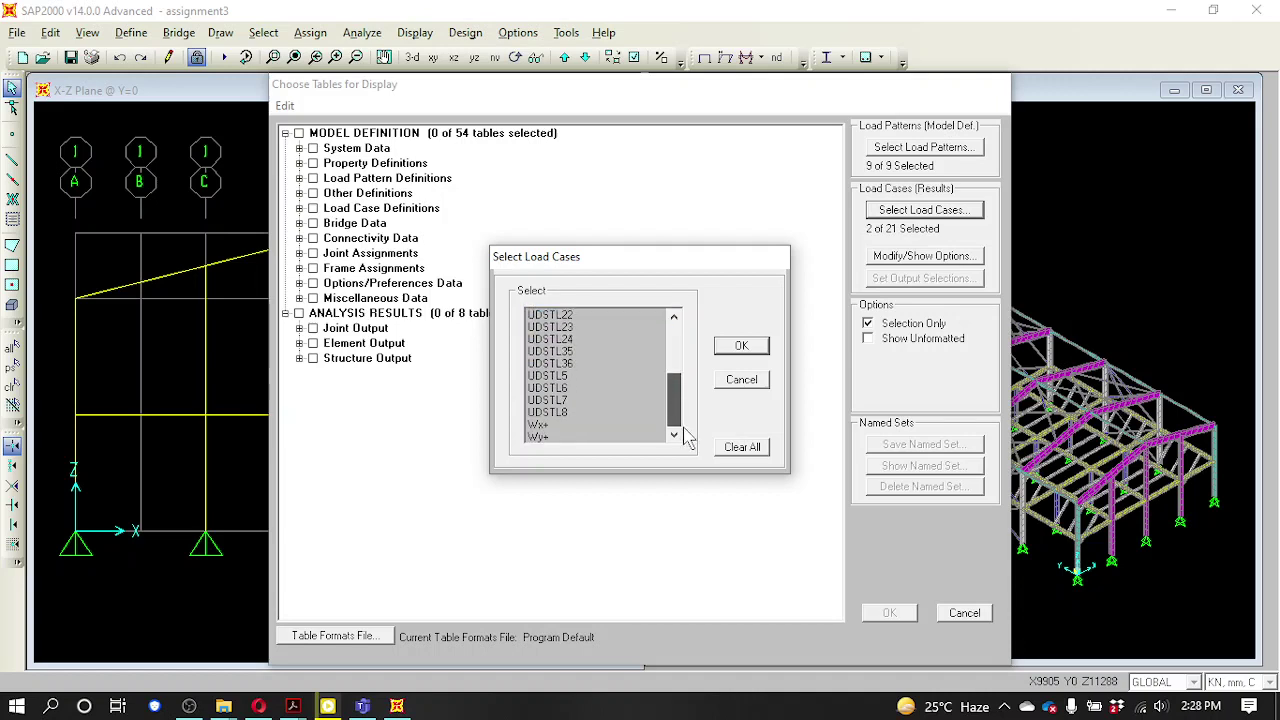
left_click(562, 426, "ctrl")
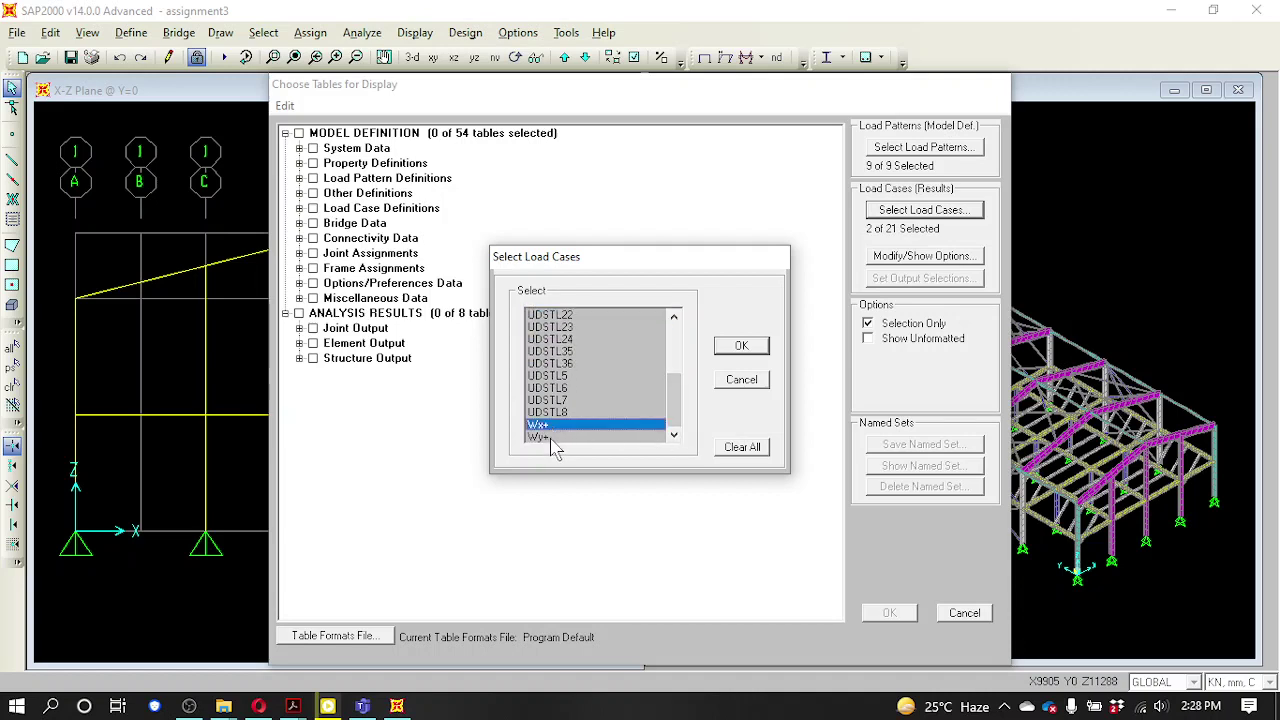
left_click(555, 438, "ctrl")
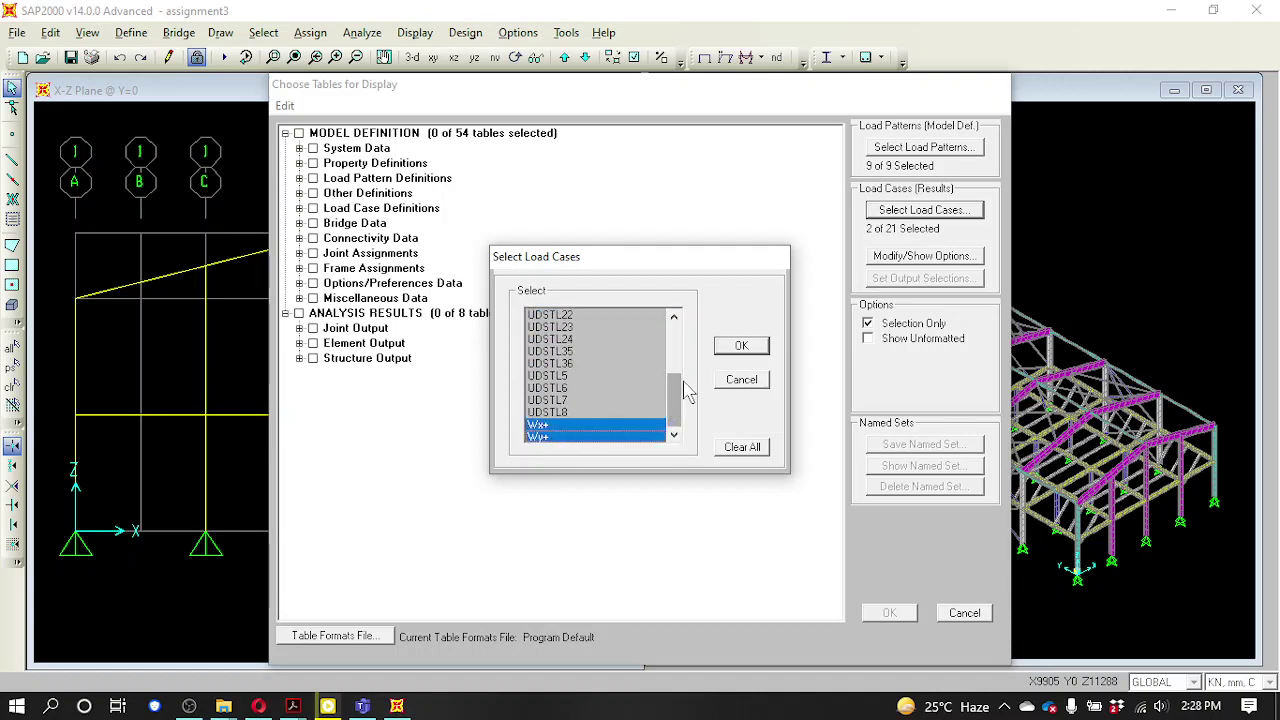
left_click_drag(680, 408, 678, 338)
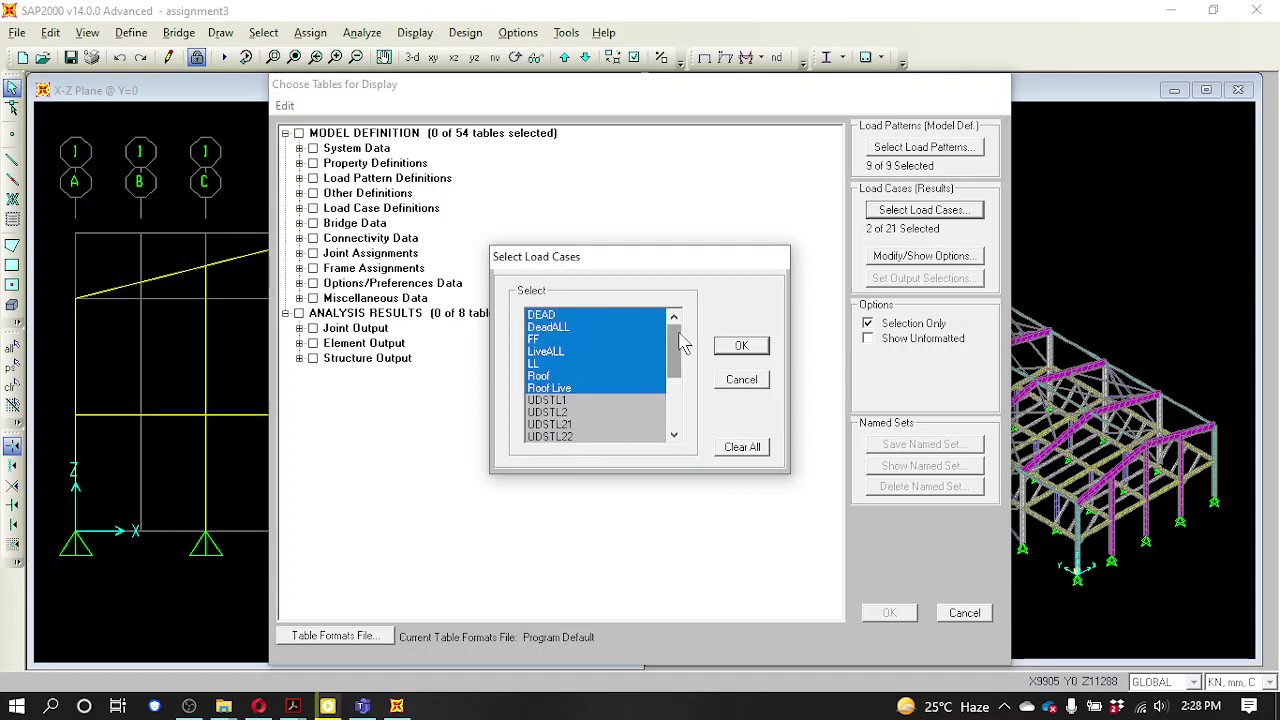
left_click(739, 347)
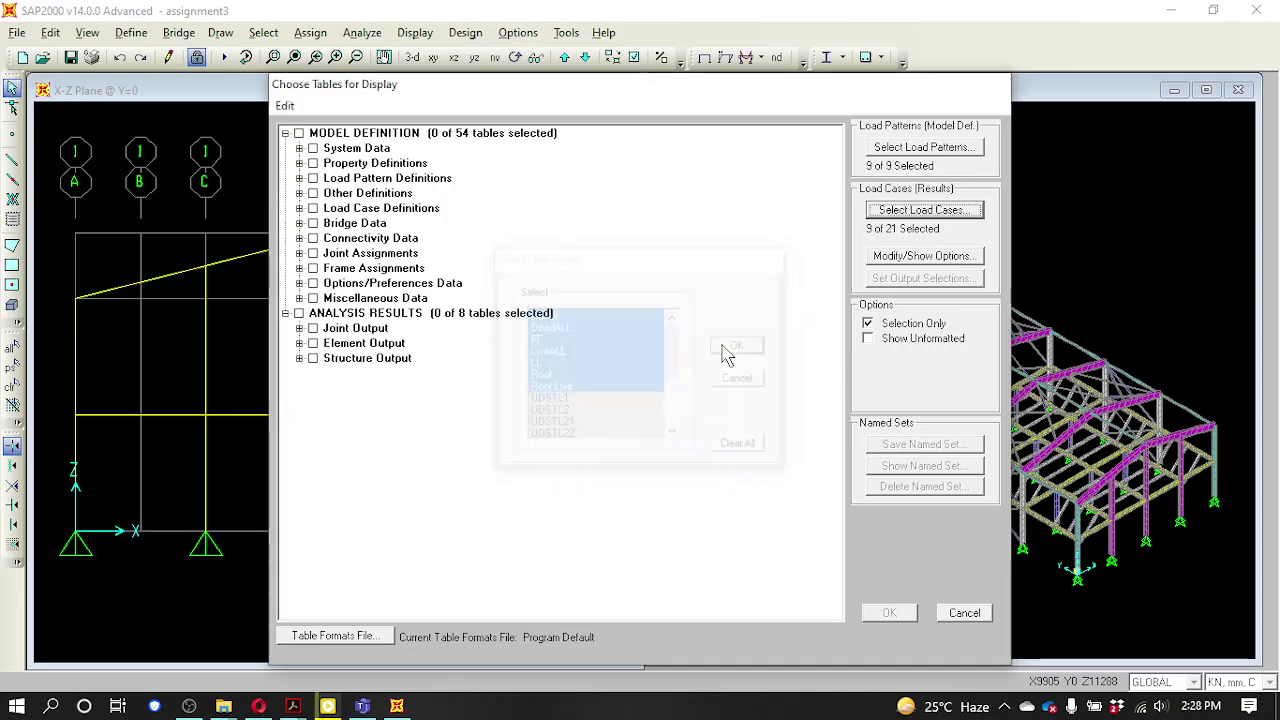
- Include the Frame Output tables under Element Output, display the column's element forces and close the table
left_click(298, 343)
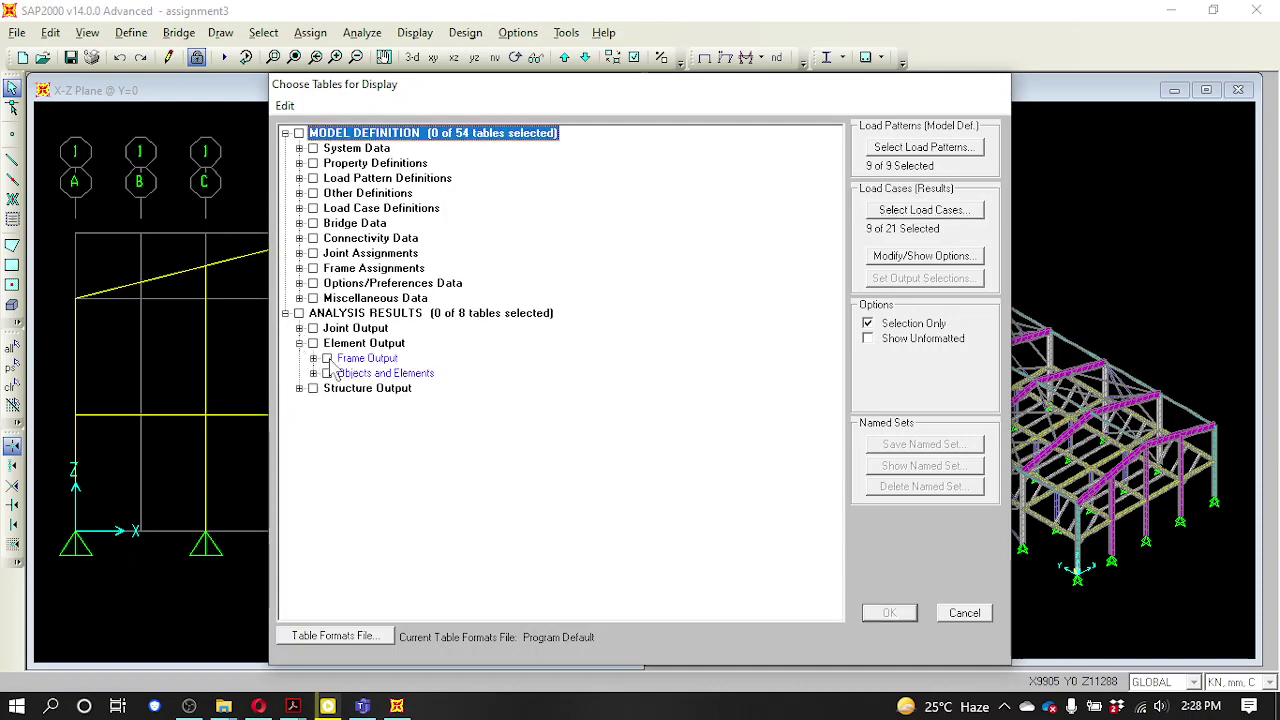
left_click(327, 358)
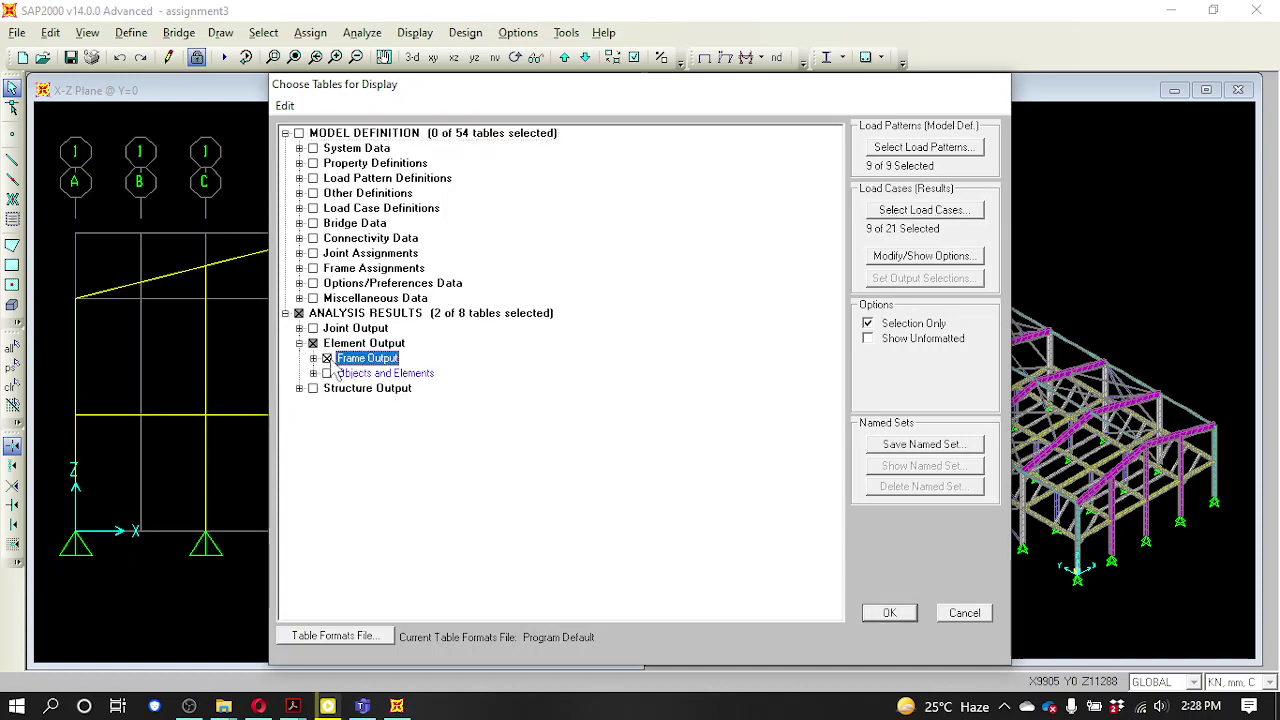
left_click(889, 613)
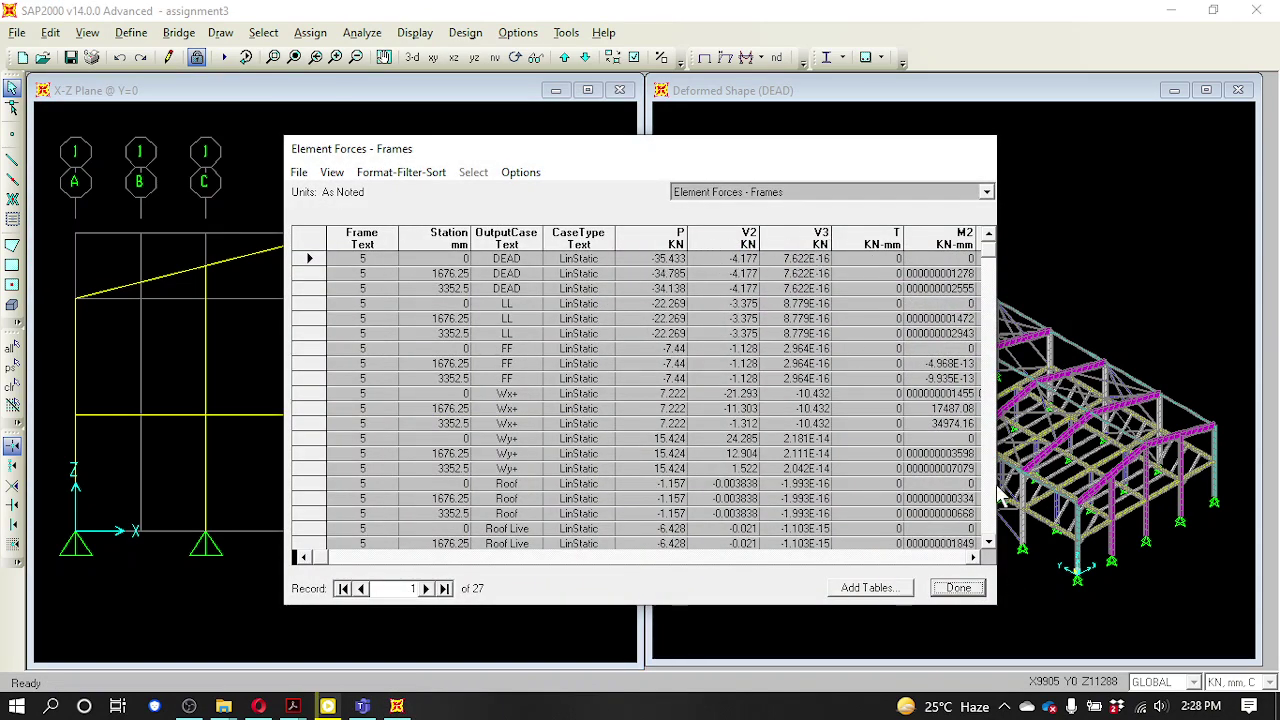
left_click(958, 589)
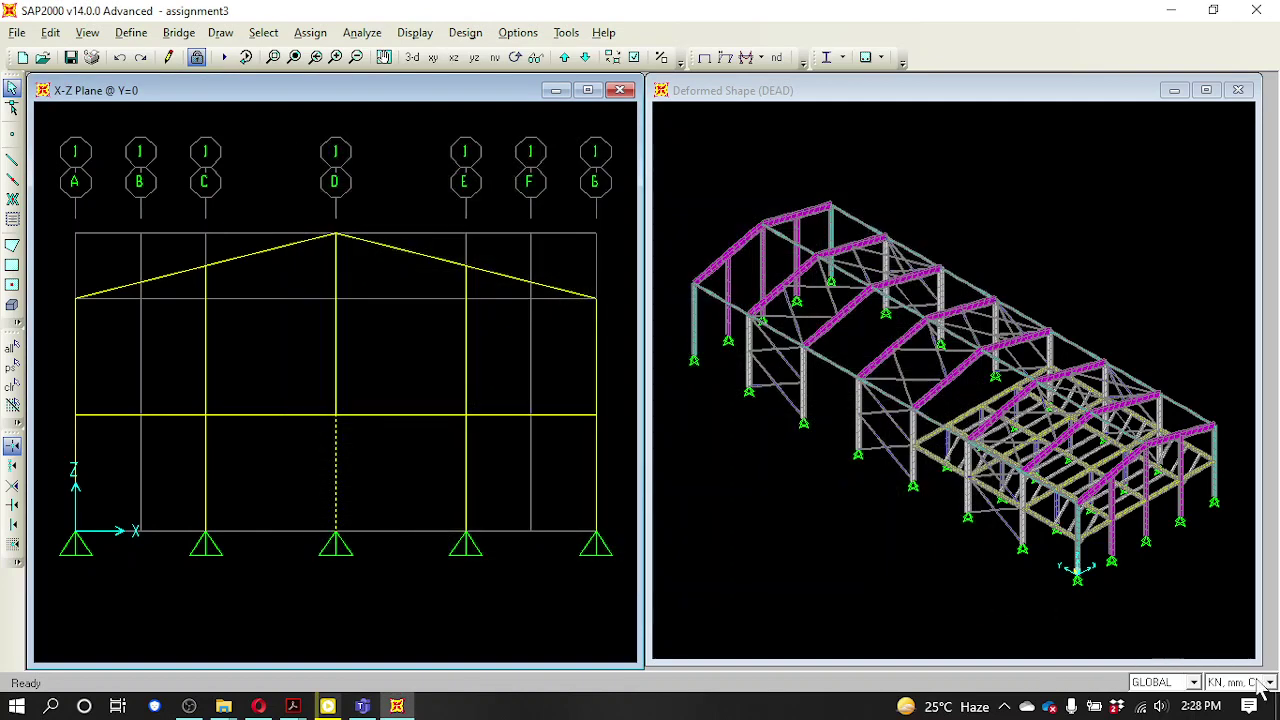
- Change the model's display units to Kip, ft, F
left_click(1250, 682)
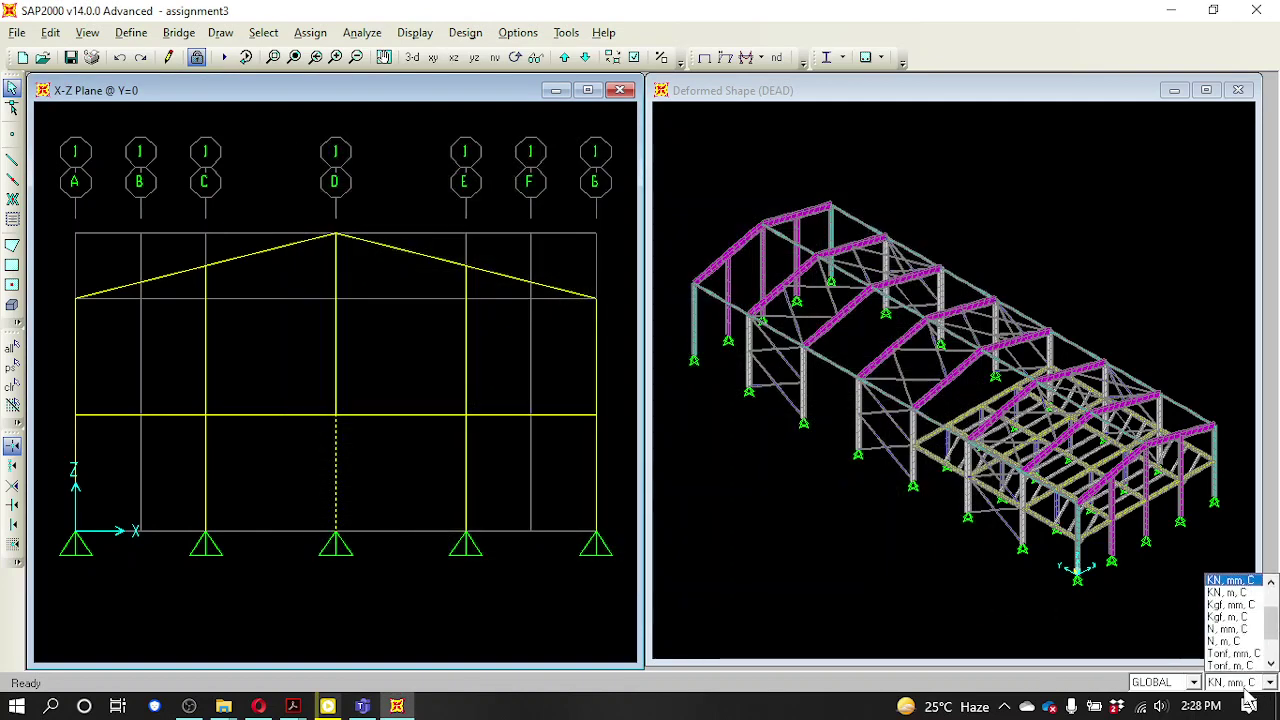
left_click(1271, 600)
left_click(1226, 616)
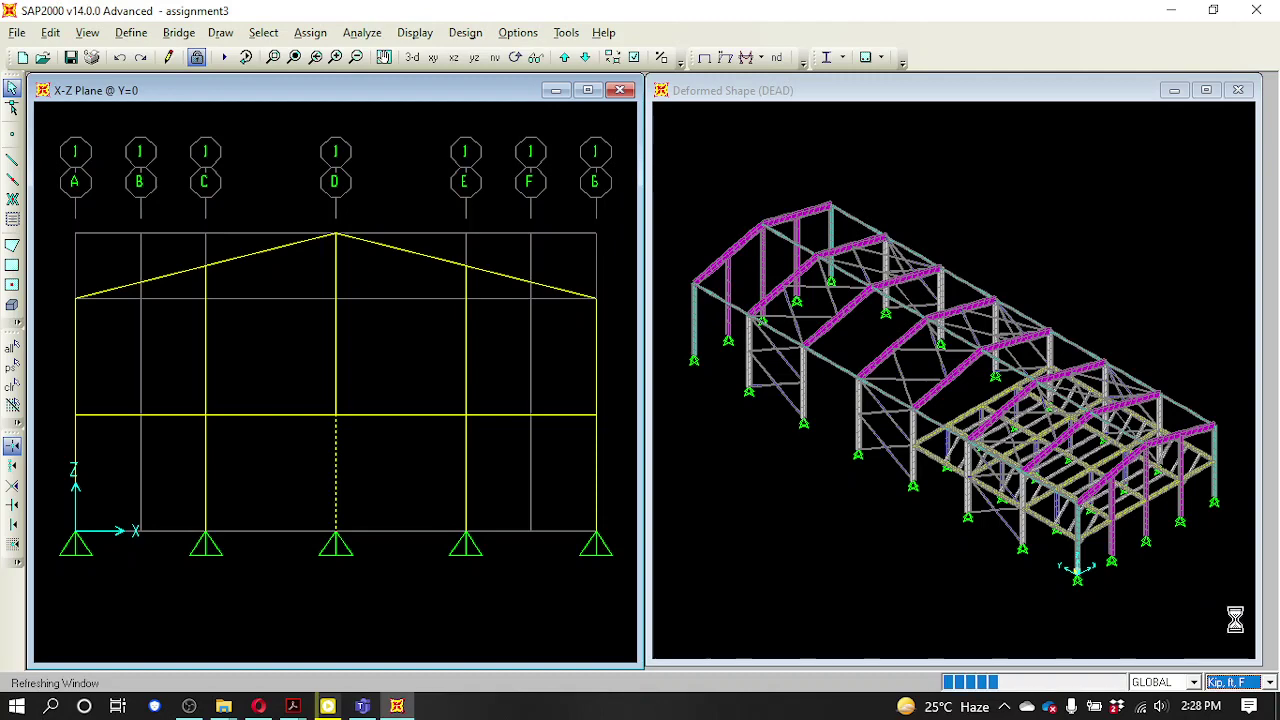
- Display the column's frame element forces again, accepting the previously chosen load cases and Element Output tables
left_click(414, 32)
left_click(436, 367)
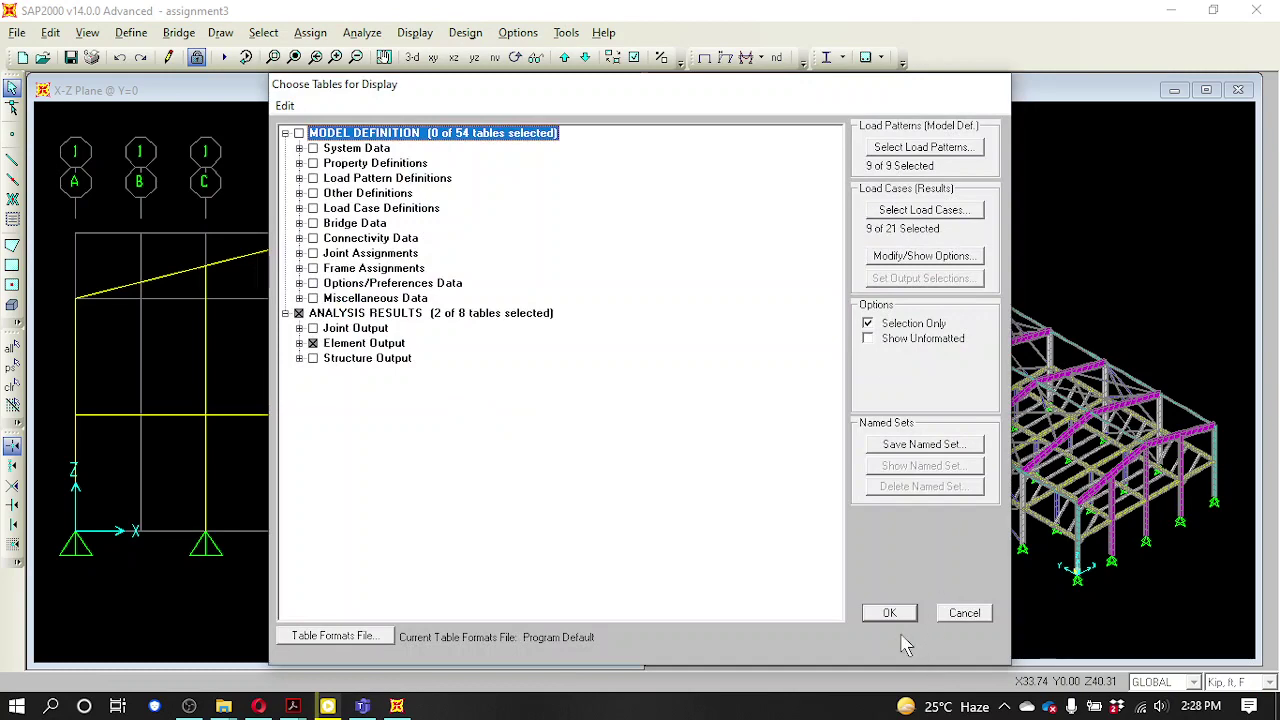
left_click(924, 210)
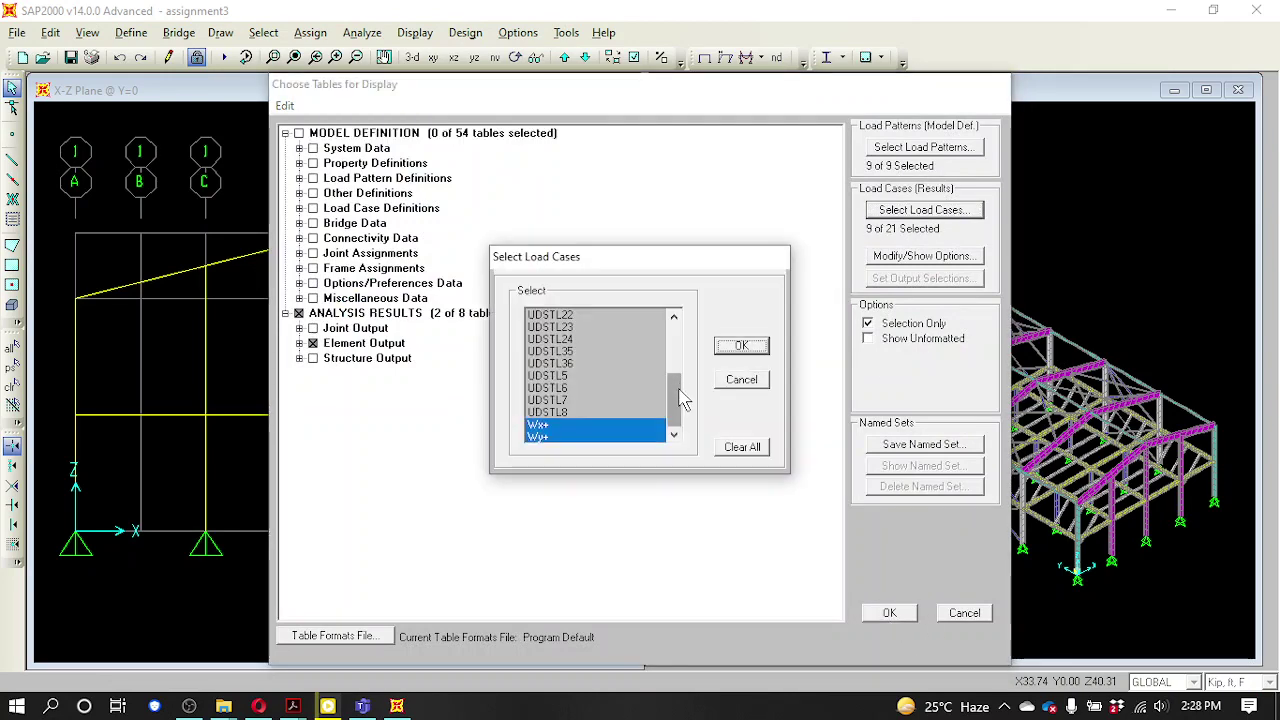
left_click_drag(683, 395, 674, 343)
left_click(726, 345)
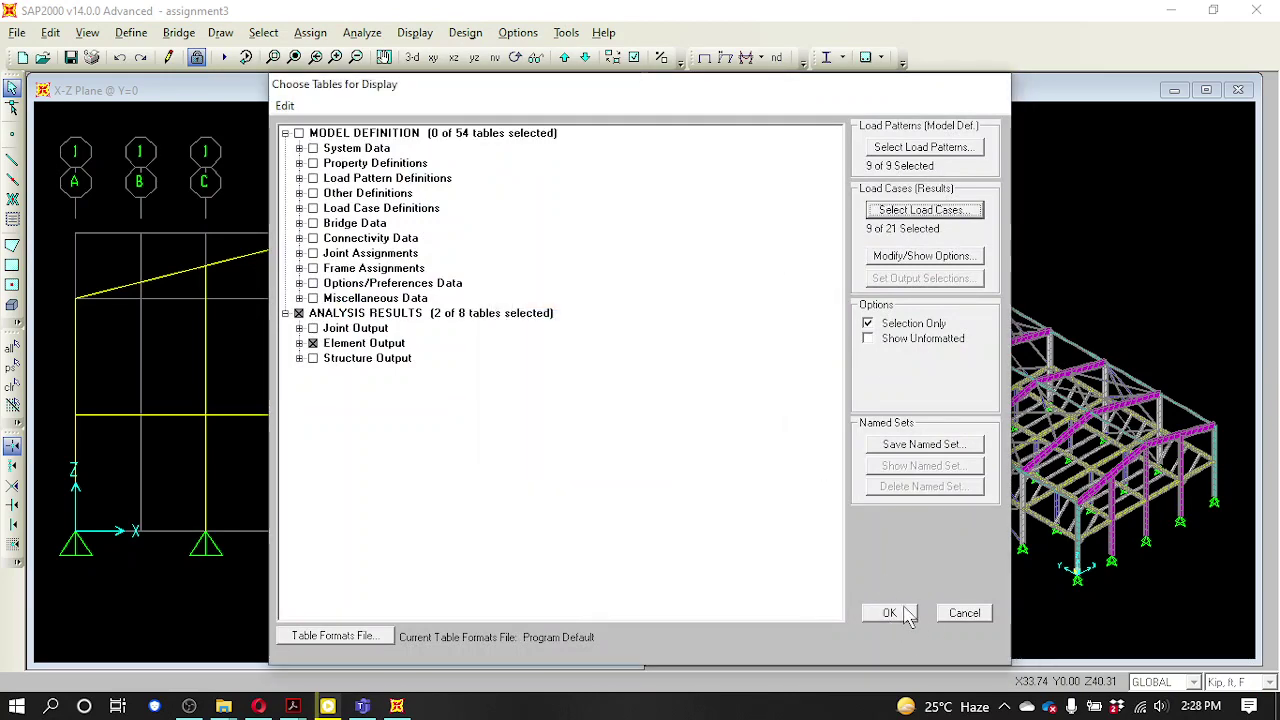
left_click(904, 612)
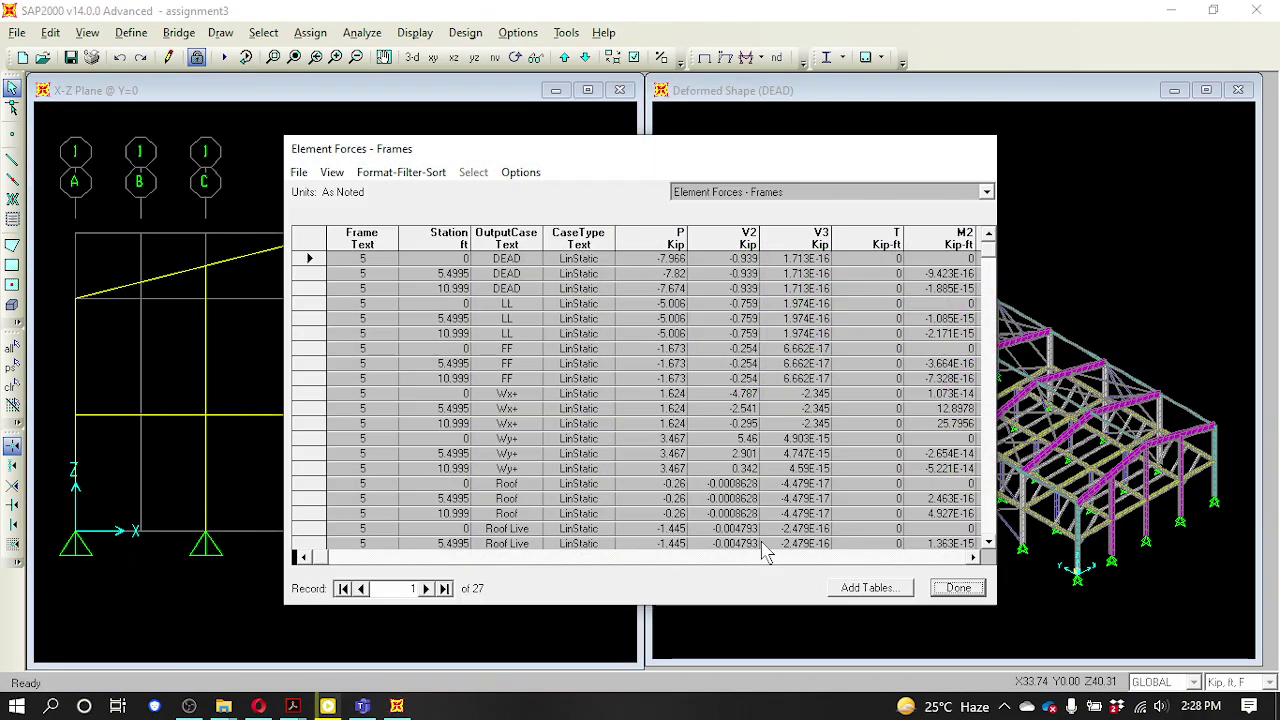
- Export the current Element Forces - Frames table to Excel and look through the maximized workbook
left_click(299, 172)
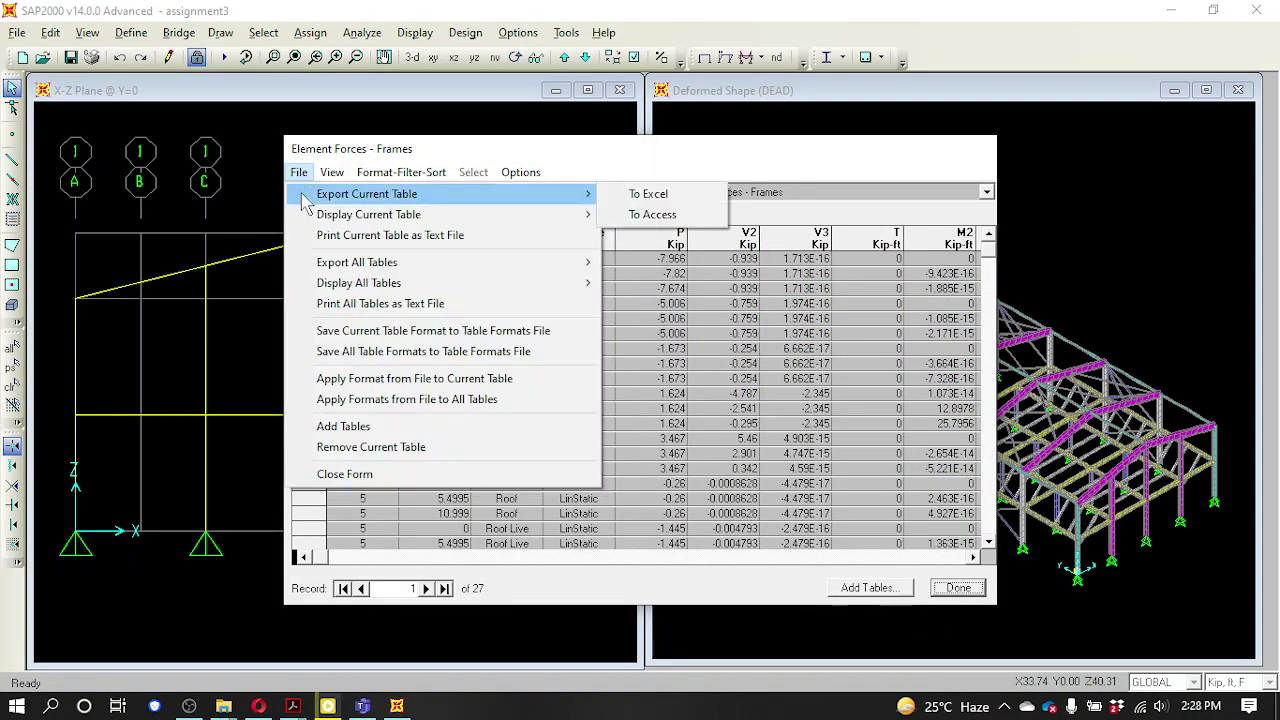
mouse_move(587, 196)
left_click(652, 194)
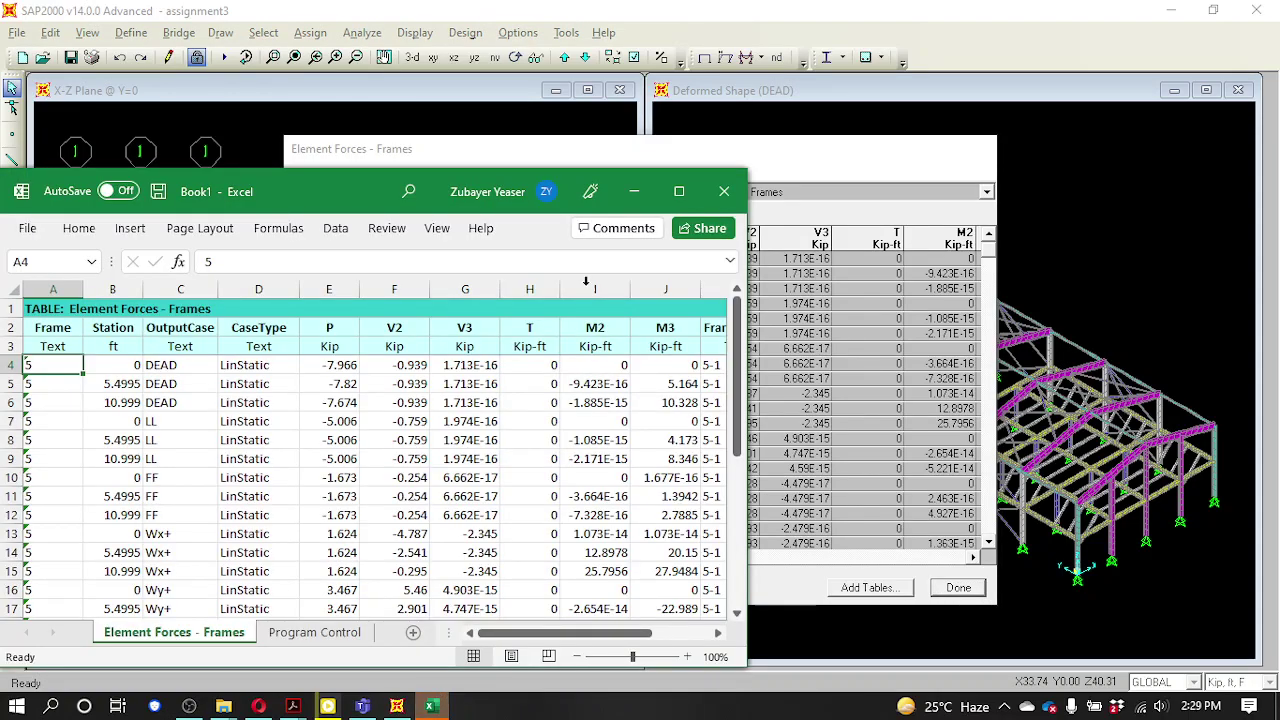
left_click(680, 191)
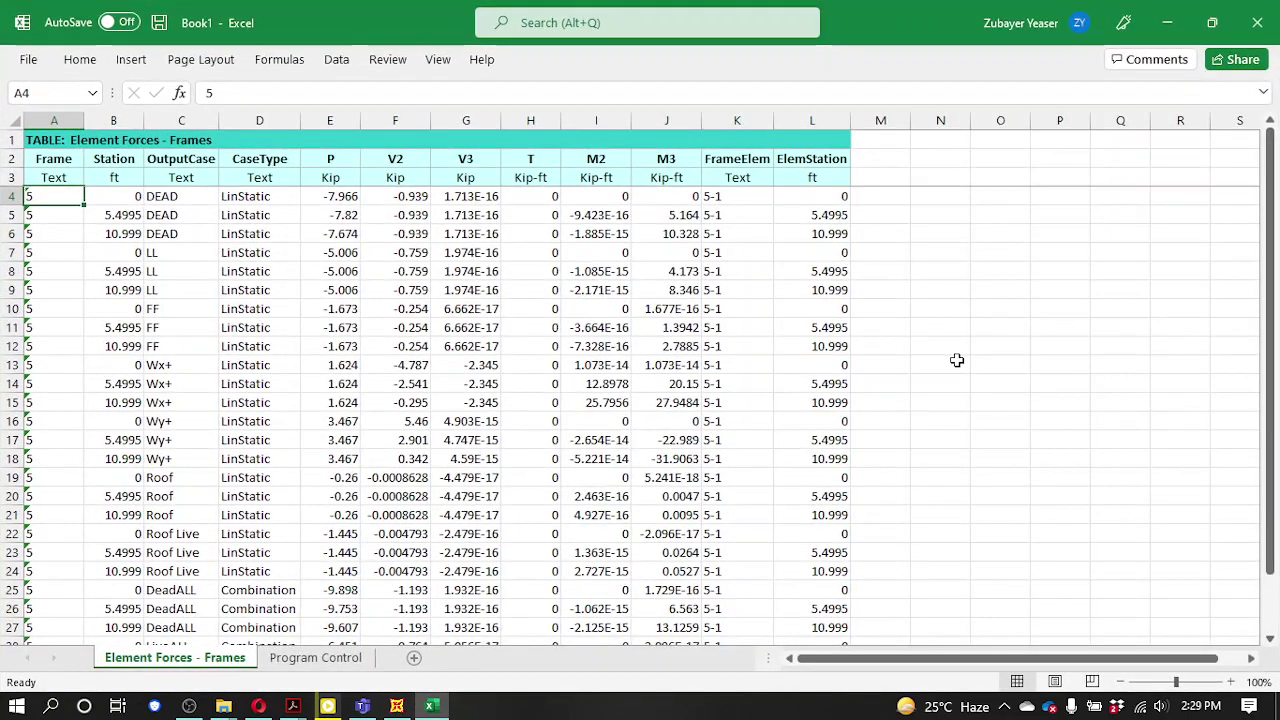
scroll(957, 363, "down", 6)
scroll(957, 363, "up", 6)
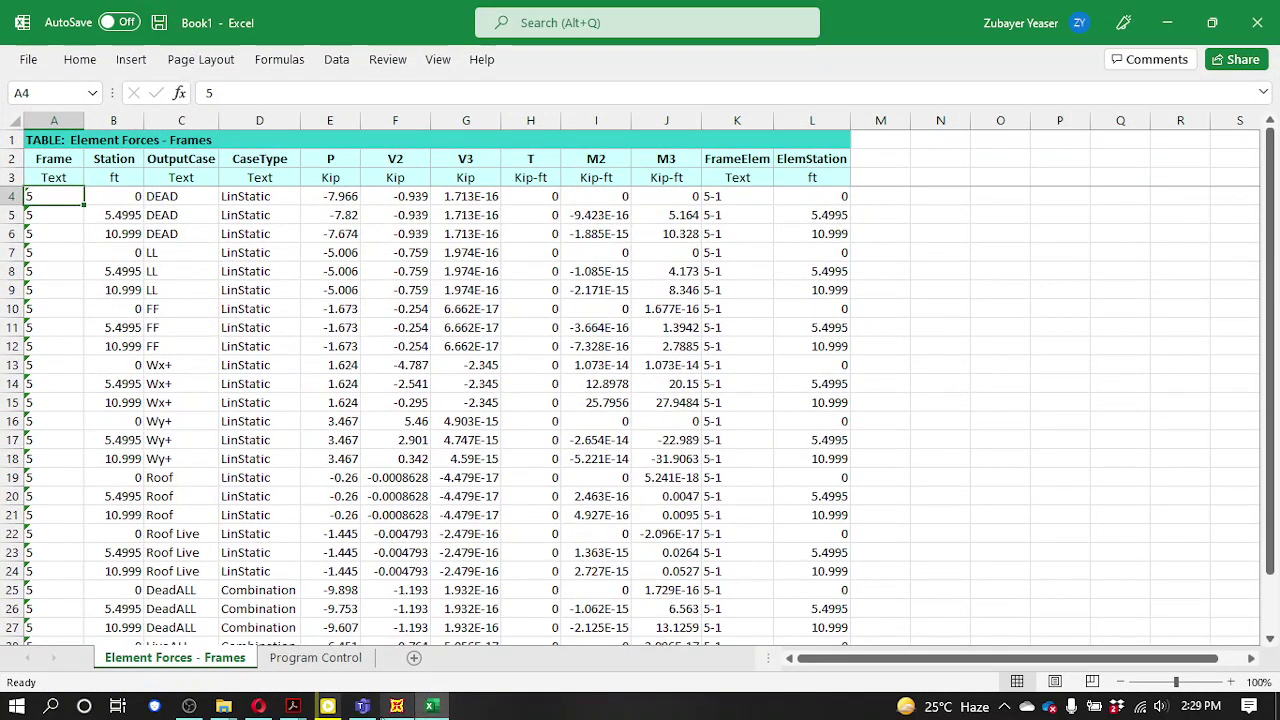
- Switch to the presentation PDF in Adobe Acrobat and examine the Load Cases and Combinations tables on page 4
left_click(293, 706)
left_click(272, 660)
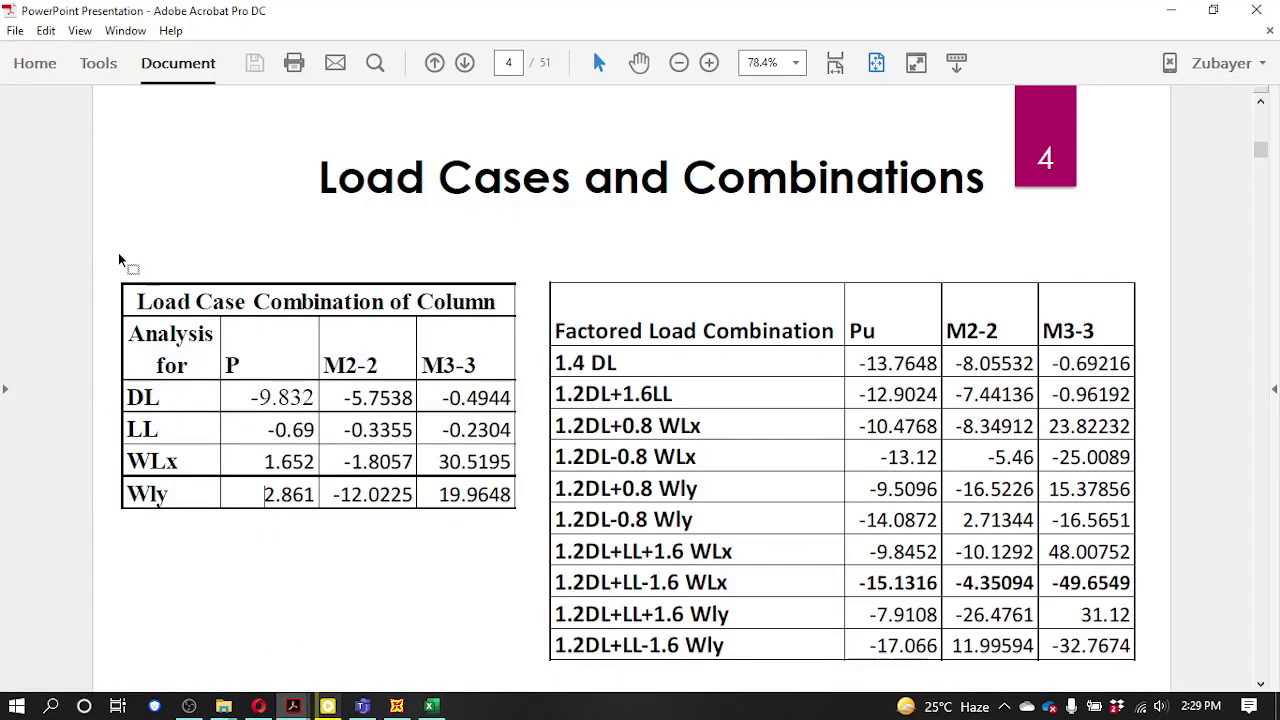
left_click_drag(107, 259, 1141, 672)
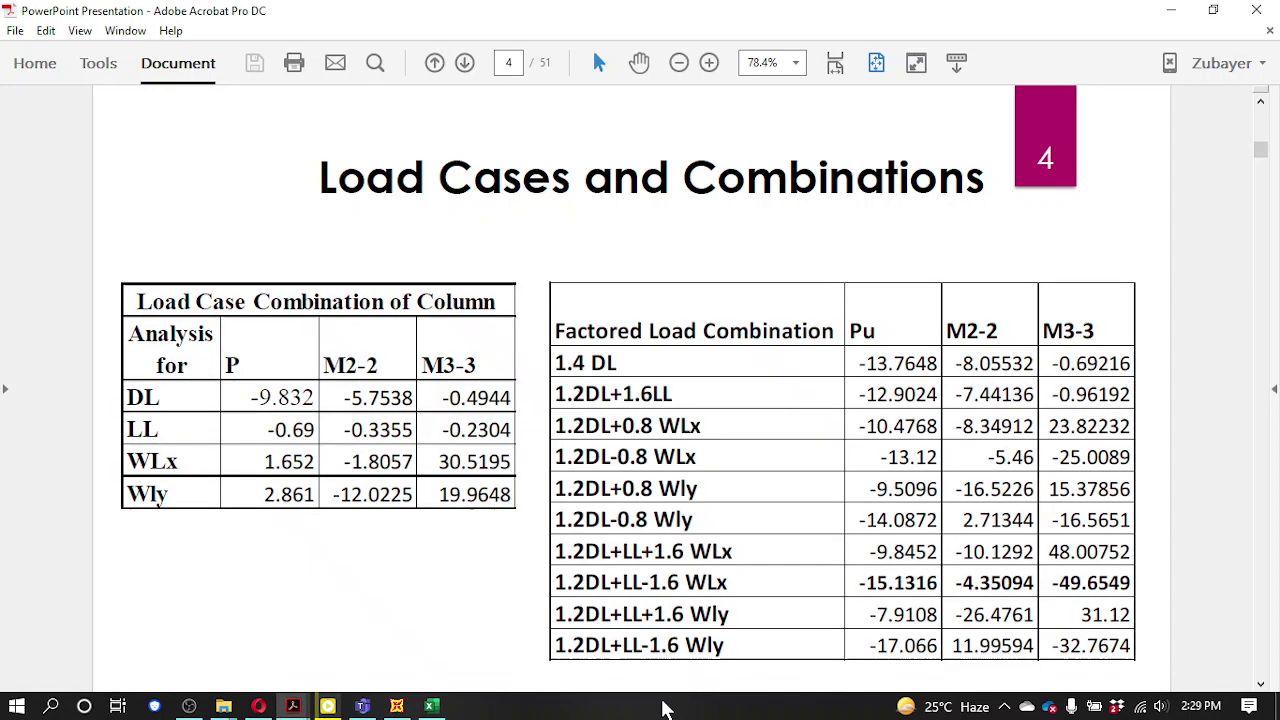
- Switch to Load Combination.xlsx in Excel and examine the yellow input fields, factored combination formulas and P, M2-2 and M3-3 headings
key("alt+Tab")
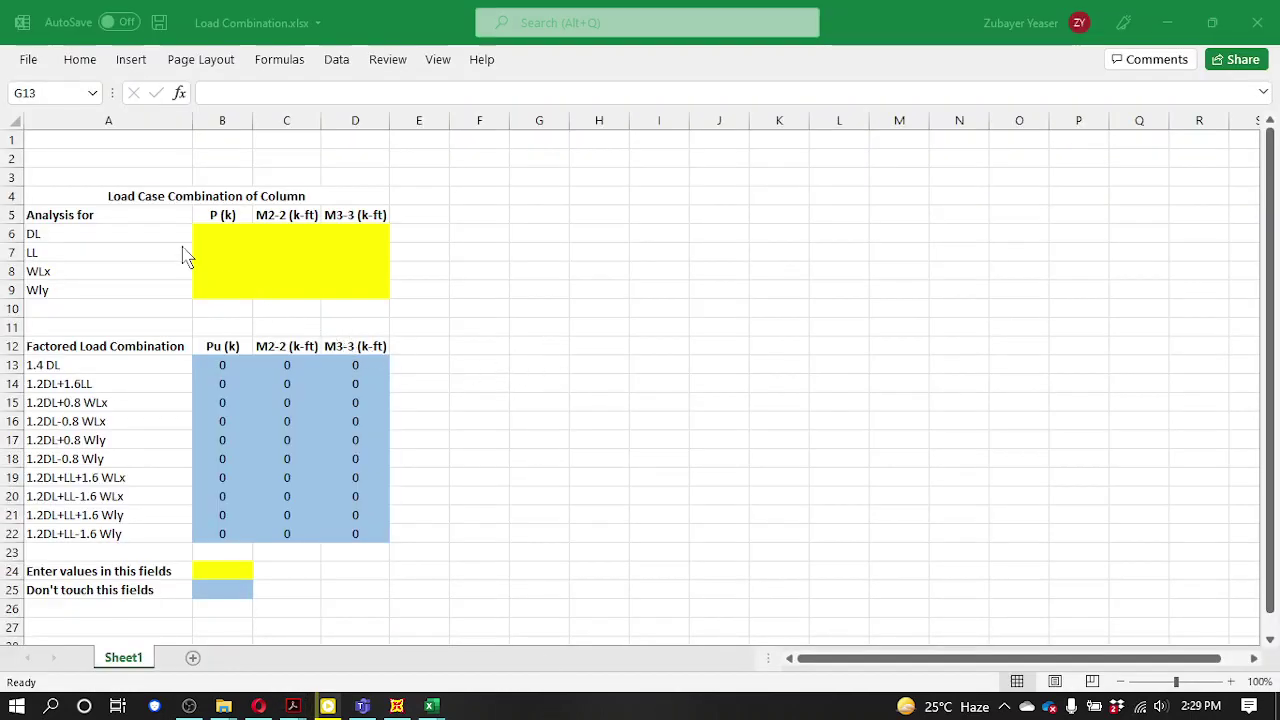
left_click(368, 424)
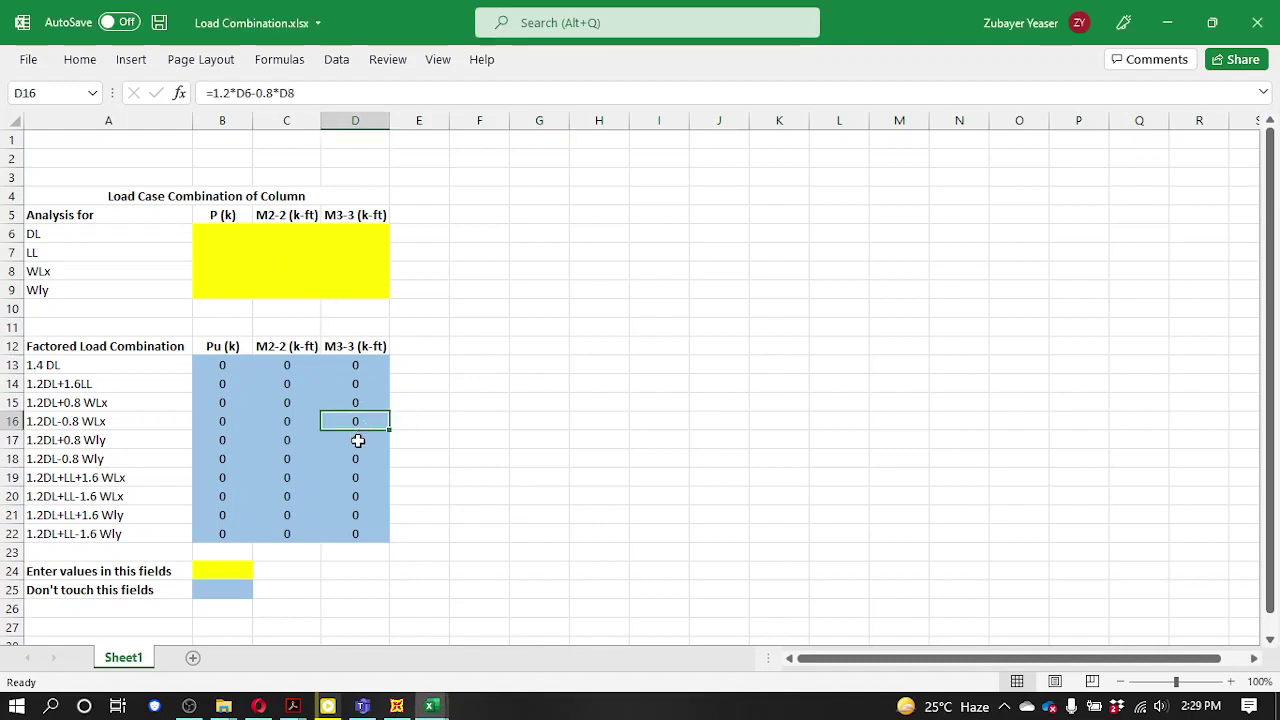
left_click(326, 570)
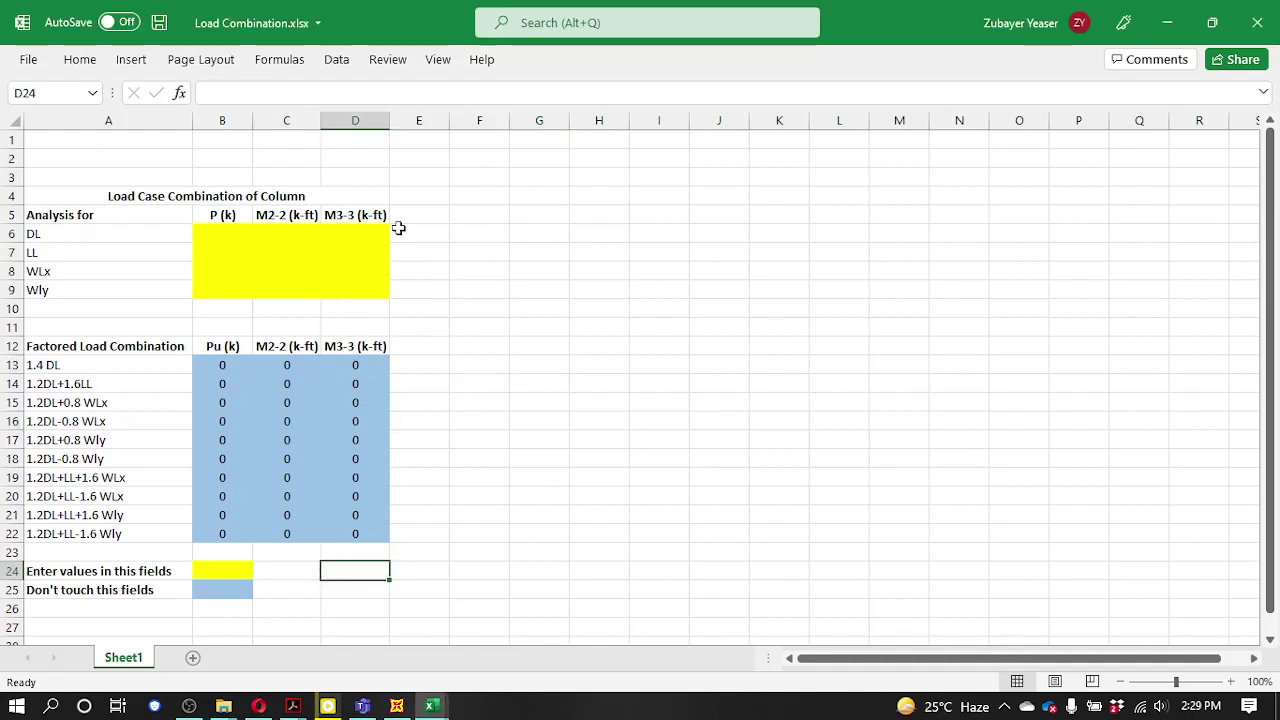
left_click_drag(423, 232, 428, 280)
left_click(478, 390)
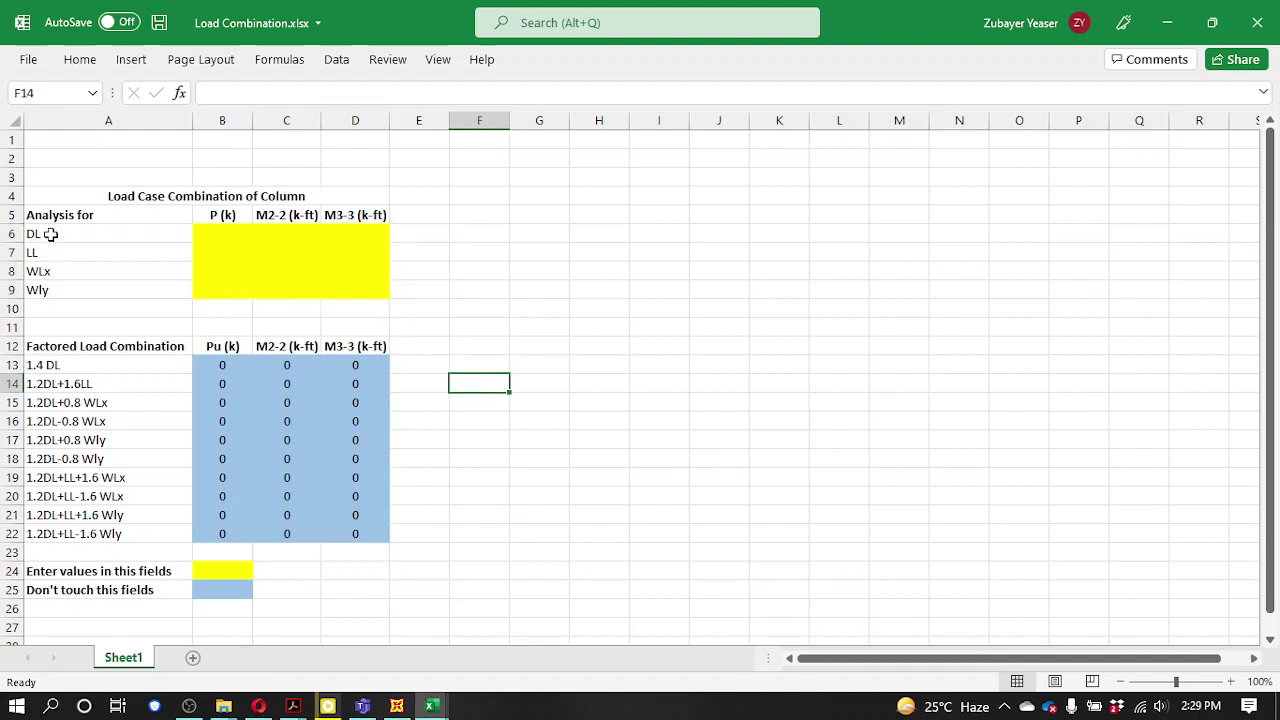
left_click(223, 218)
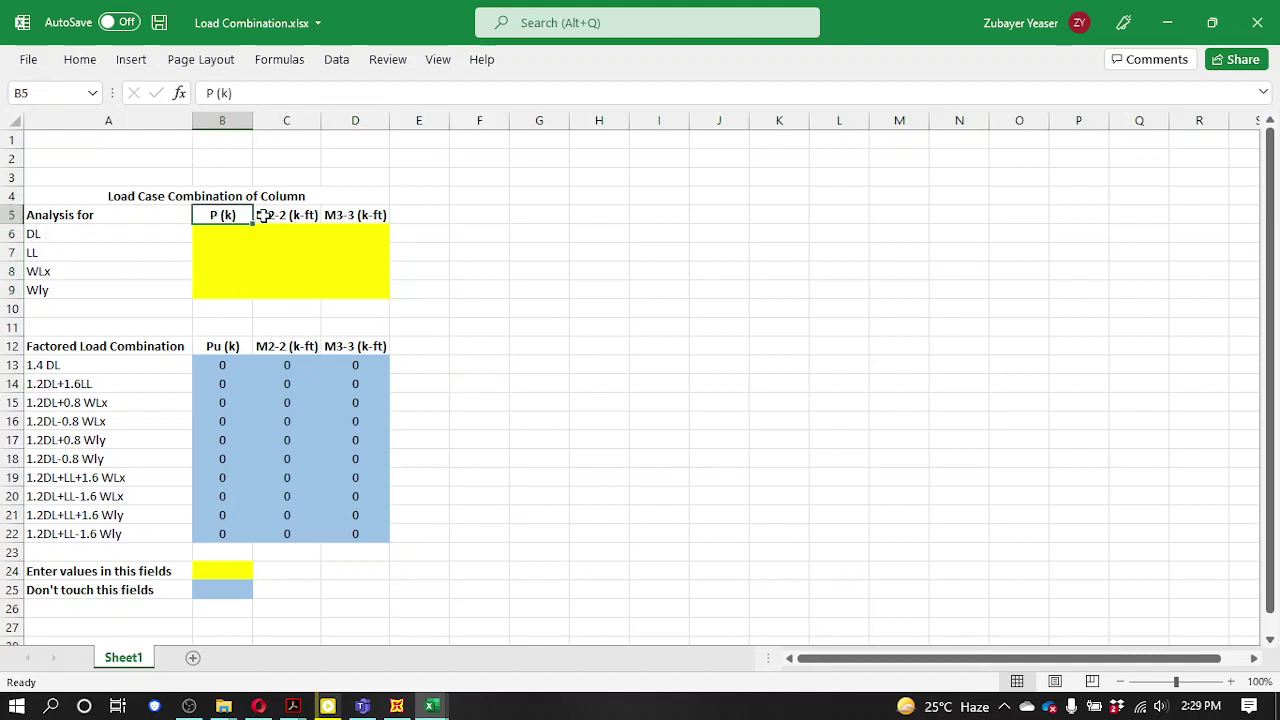
left_click(284, 217)
left_click(357, 222)
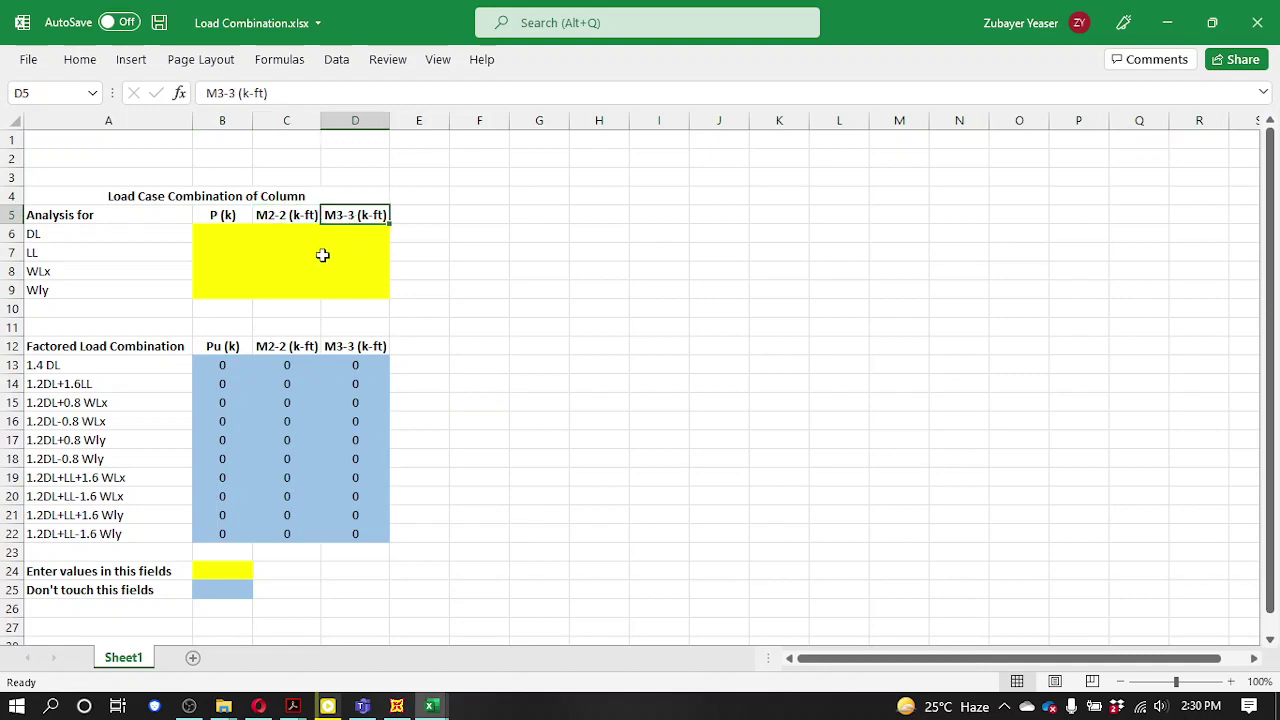
- Switch to the exported Book1 workbook and review the output cases in the Element Forces - Frames sheet
mouse_move(434, 703)
left_click(380, 633)
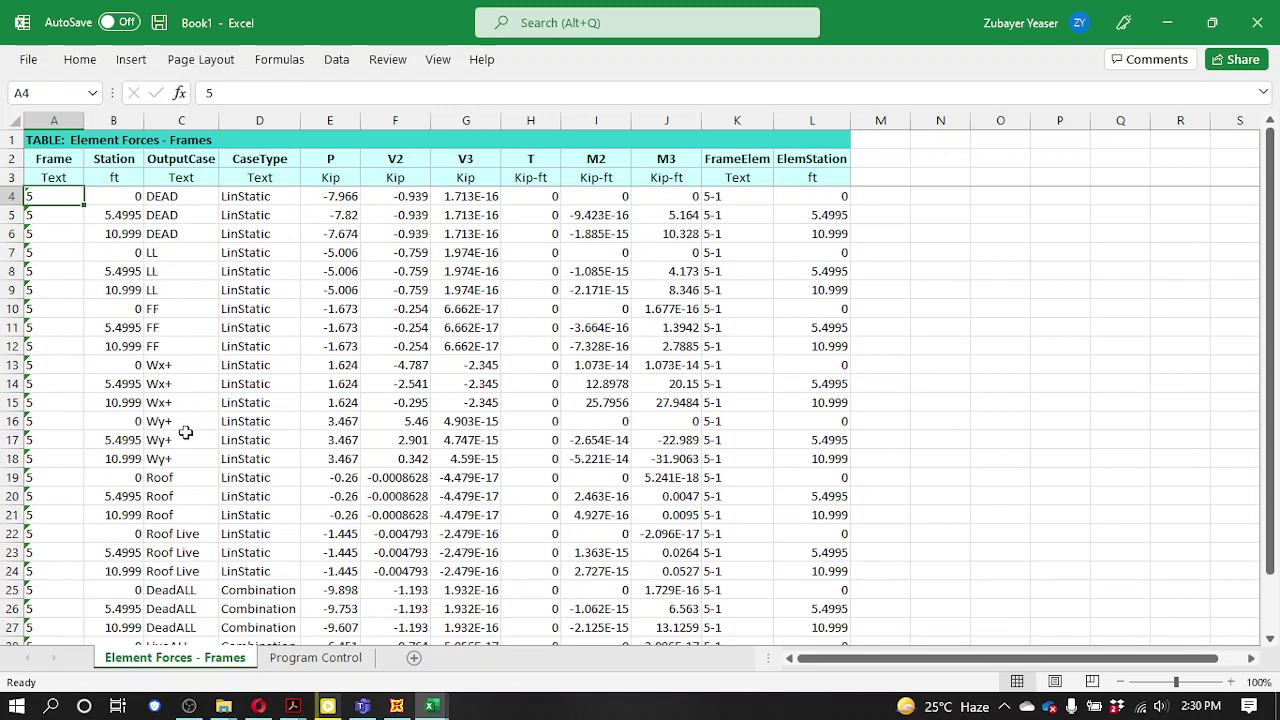
scroll(197, 533, "down", 1)
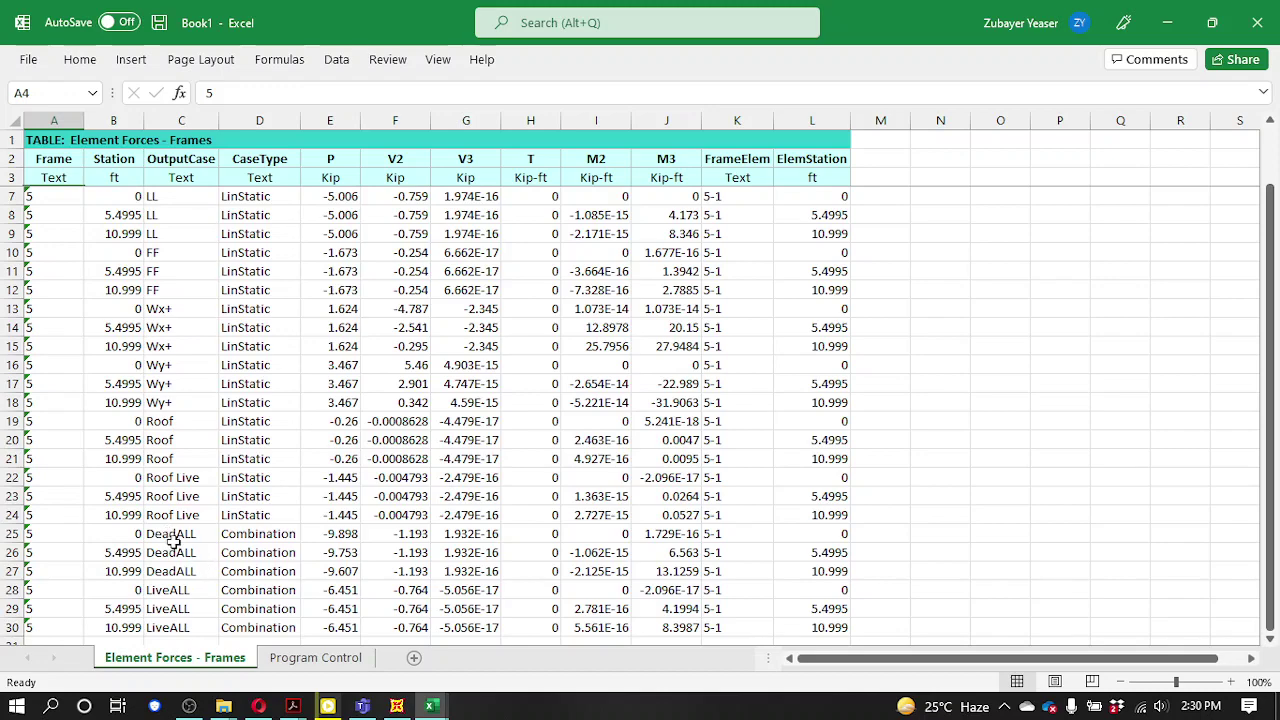
scroll(174, 540, "down", 2)
scroll(180, 540, "up", 3)
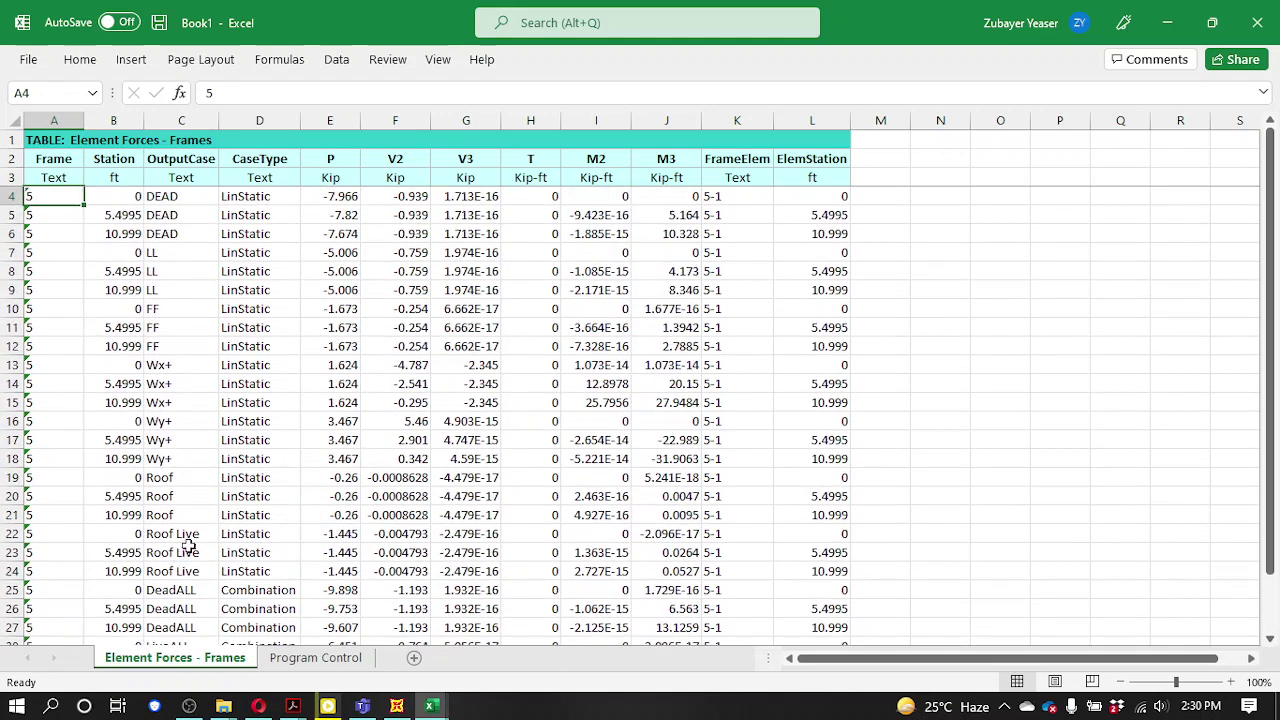
- Select the three DeadALL combination rows, A25:L27, in the Element Forces - Frames sheet
left_click_drag(185, 540, 180, 627)
left_click(178, 606)
scroll(248, 549, "down", 1)
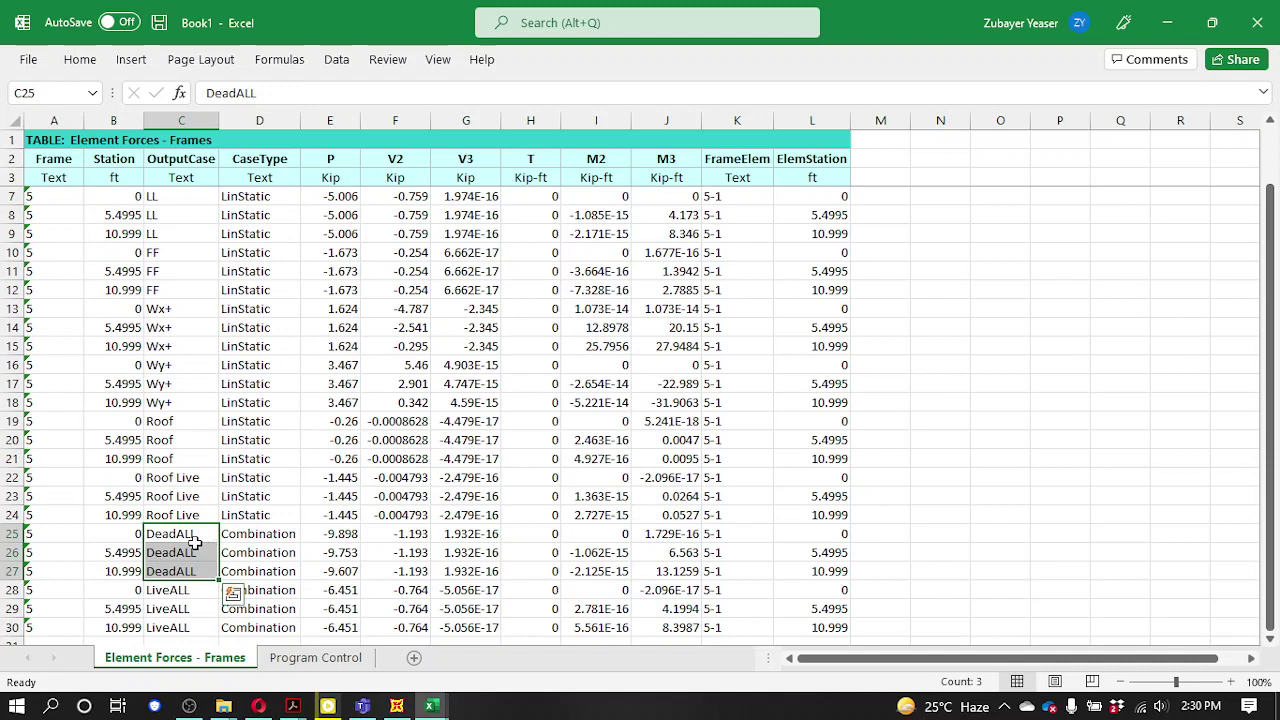
left_click(127, 550)
left_click_drag(60, 535, 806, 572)
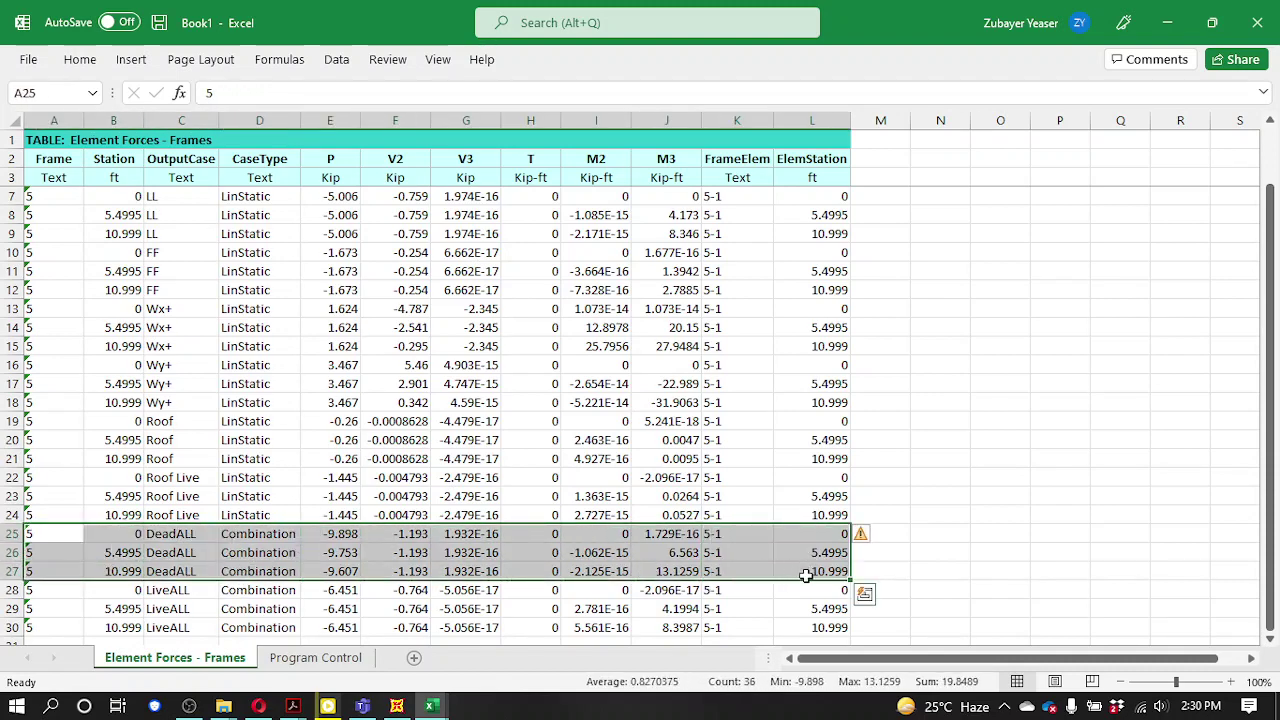
- Arrange the Load Combination.xlsx and Book1 workbooks side by side, with Book1 in the right half
left_click(414, 571)
left_click_drag(882, 20, 1277, 393)
left_click(108, 86)
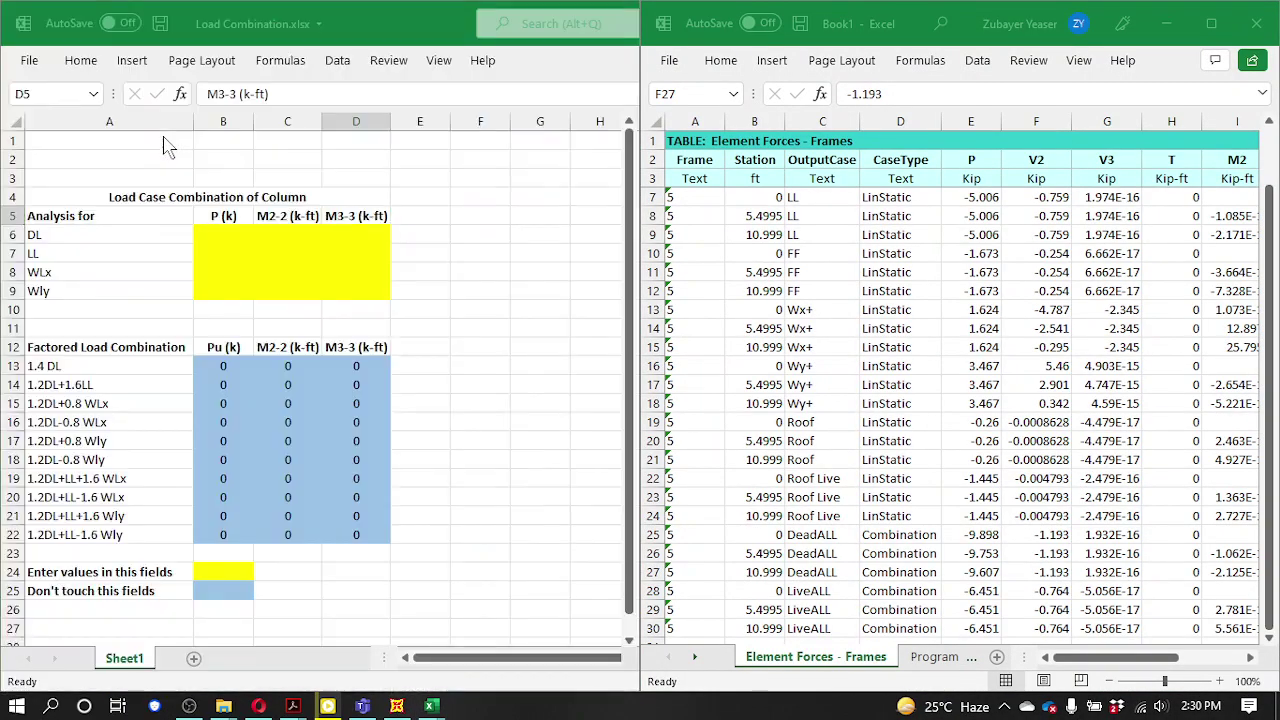
- Copy the DeadALL axial force P of -9.898 from E25 in Book1 into the DL P field, B6, of Load Combination.xlsx
scroll(1040, 526, "down", 2)
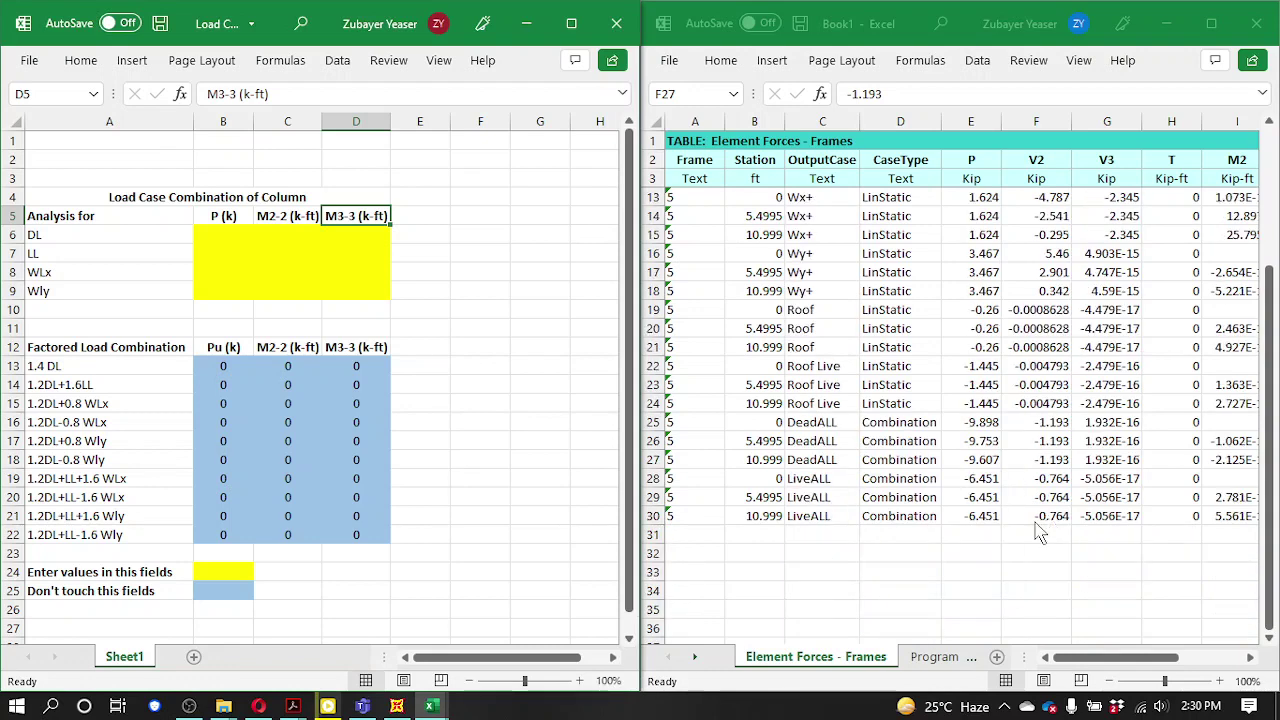
scroll(851, 545, "up", 1)
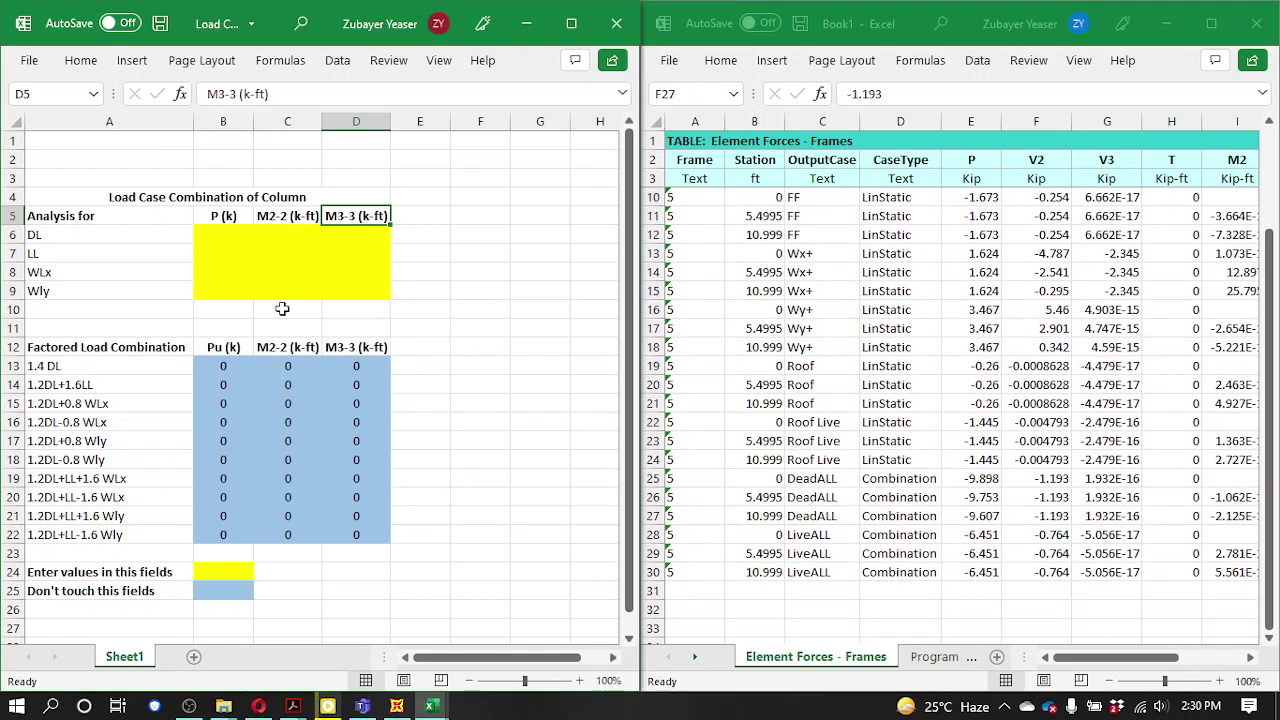
left_click_drag(213, 236, 331, 237)
left_click(815, 479)
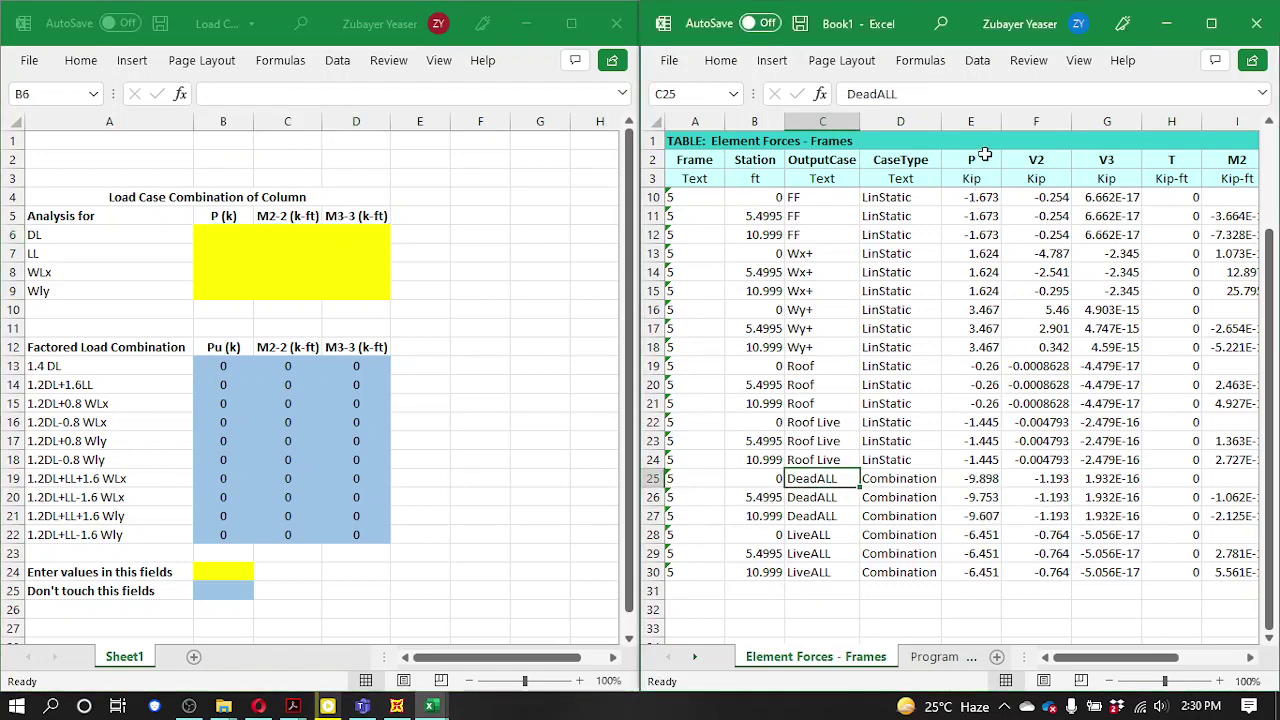
left_click_drag(982, 481, 975, 516)
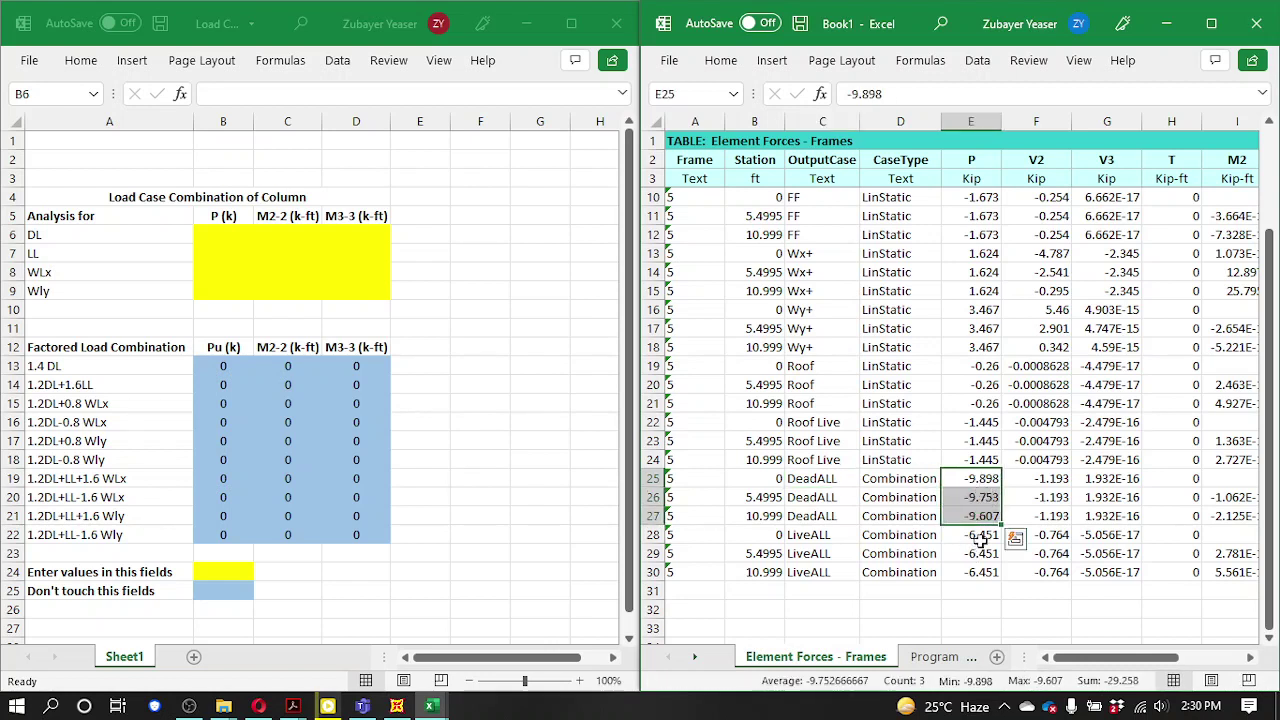
left_click(986, 481)
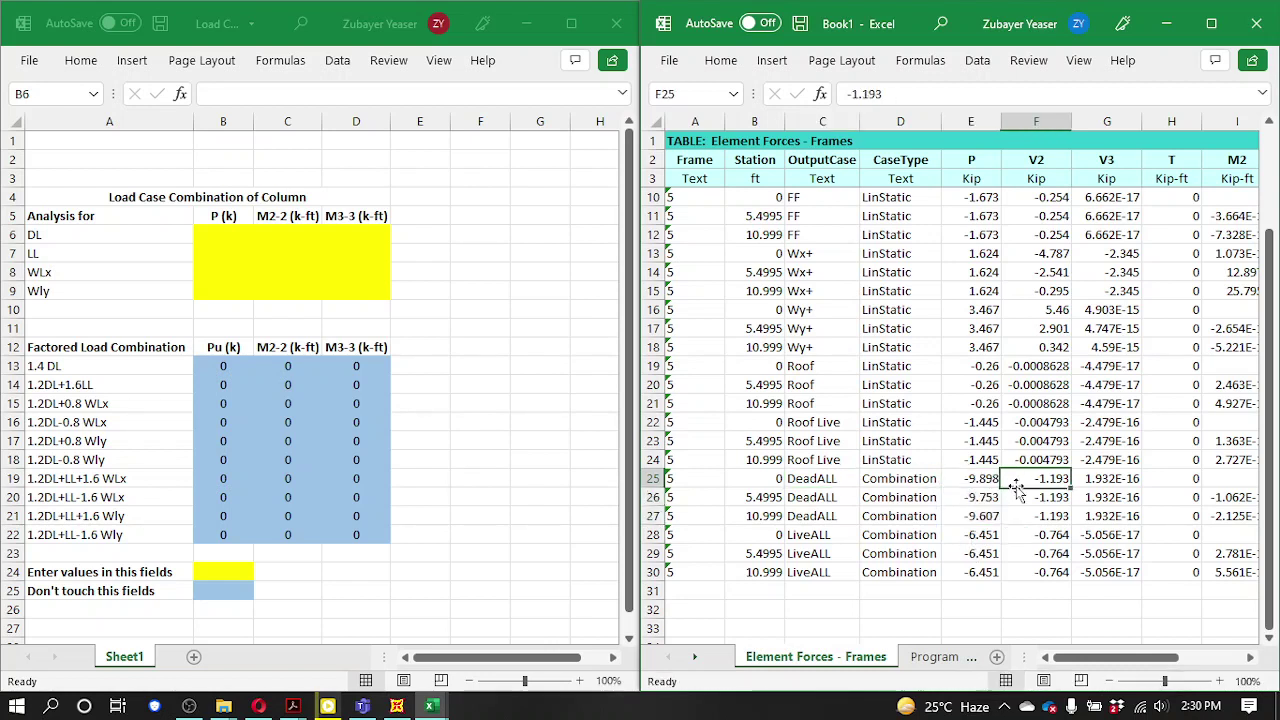
key("ctrl+c")
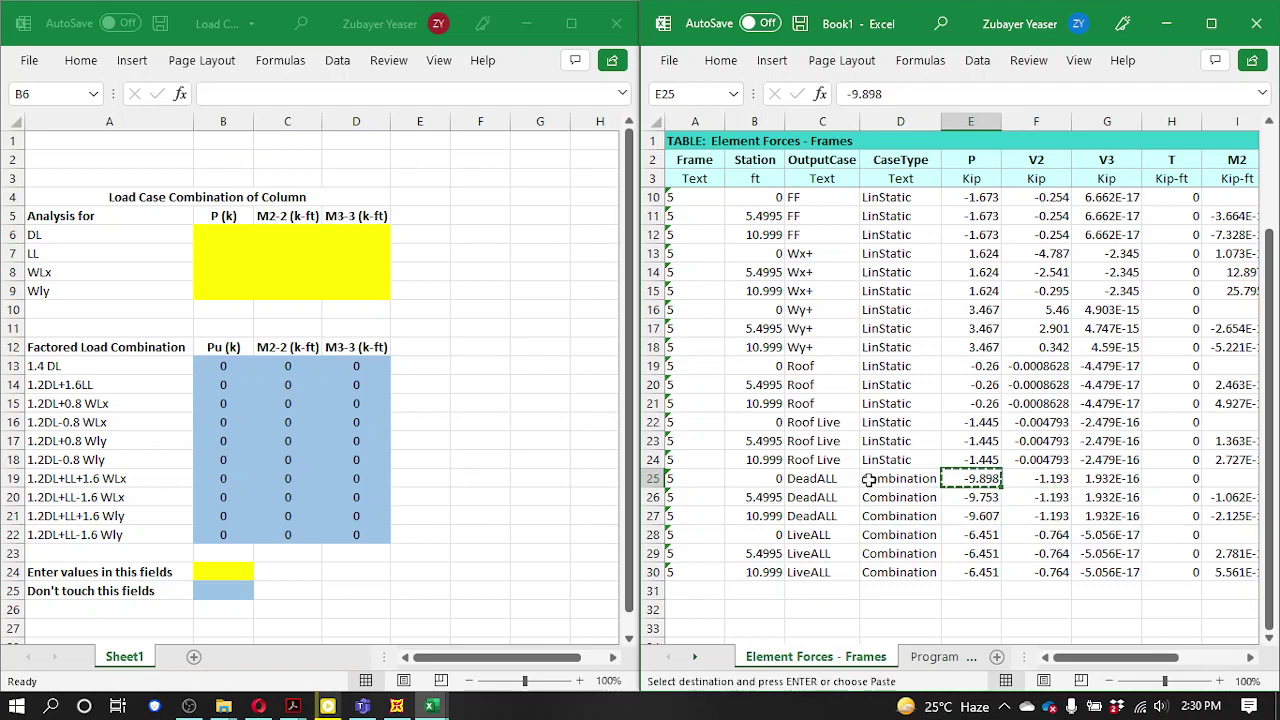
left_click(214, 236)
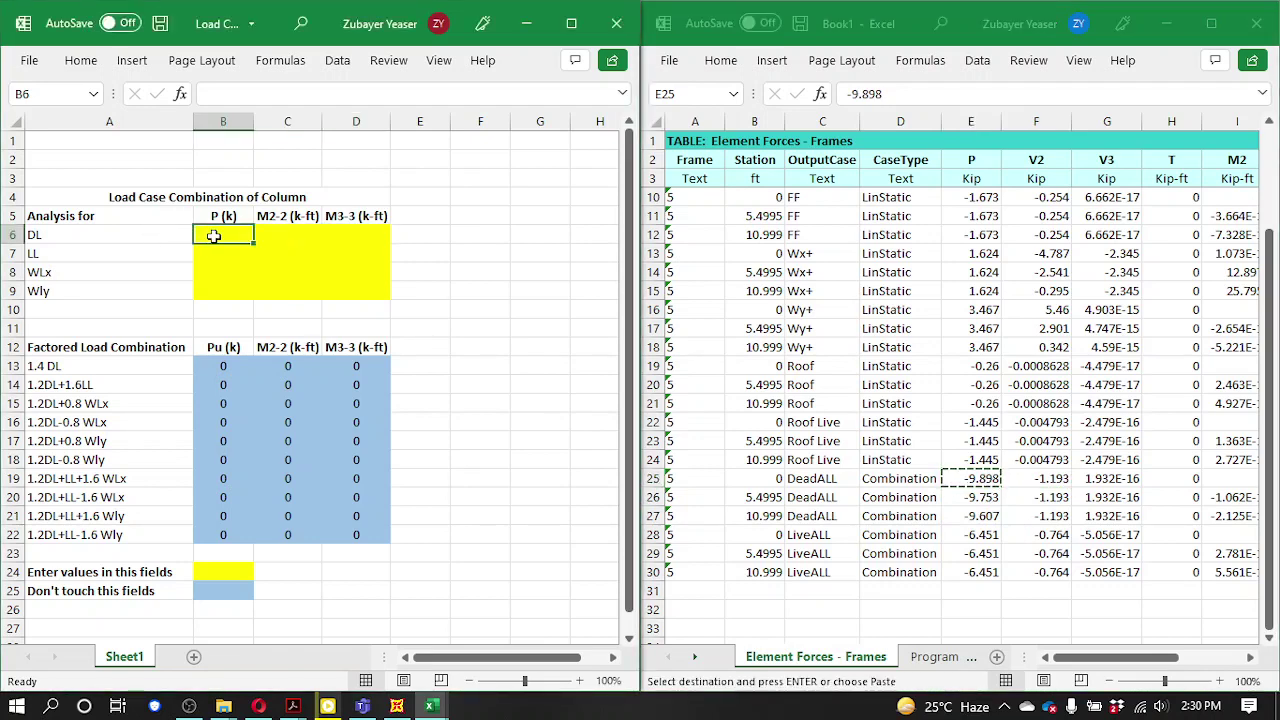
key("ctrl+v")
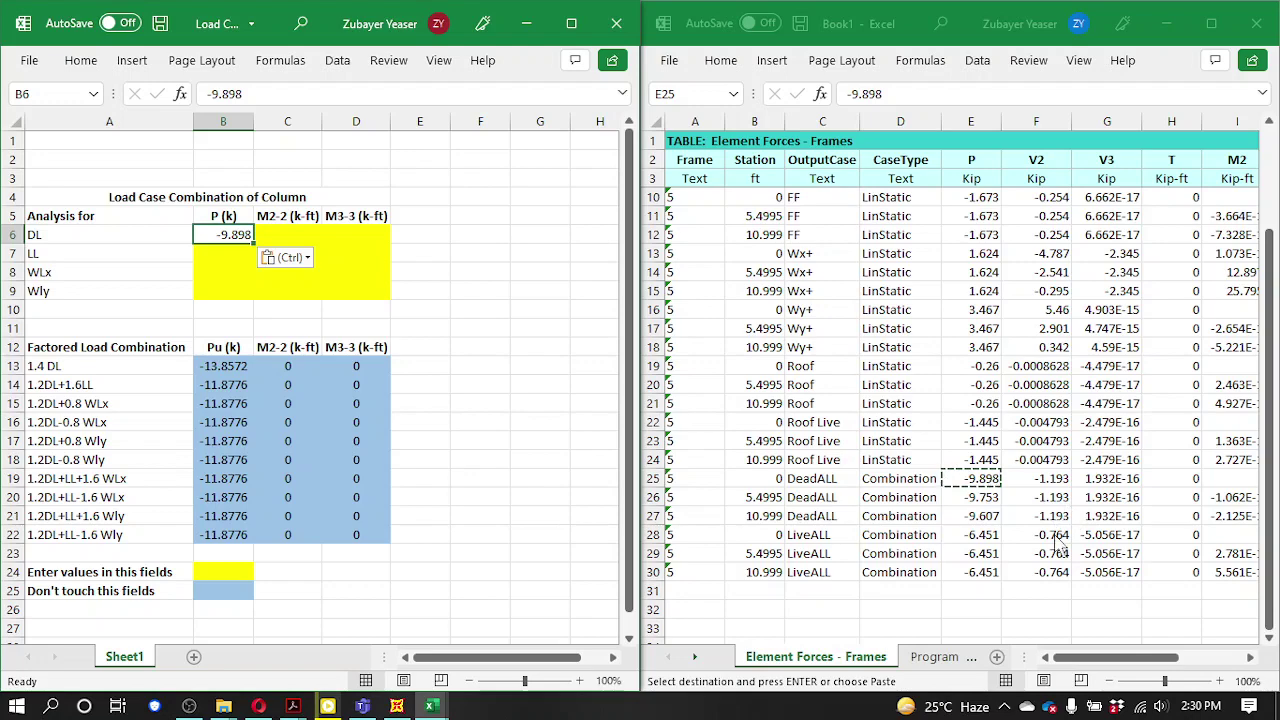
- Check the M2 values in the DeadALL rows of Book1 and enter 0 as the DL M2-2 moment in C6
left_click(1083, 660)
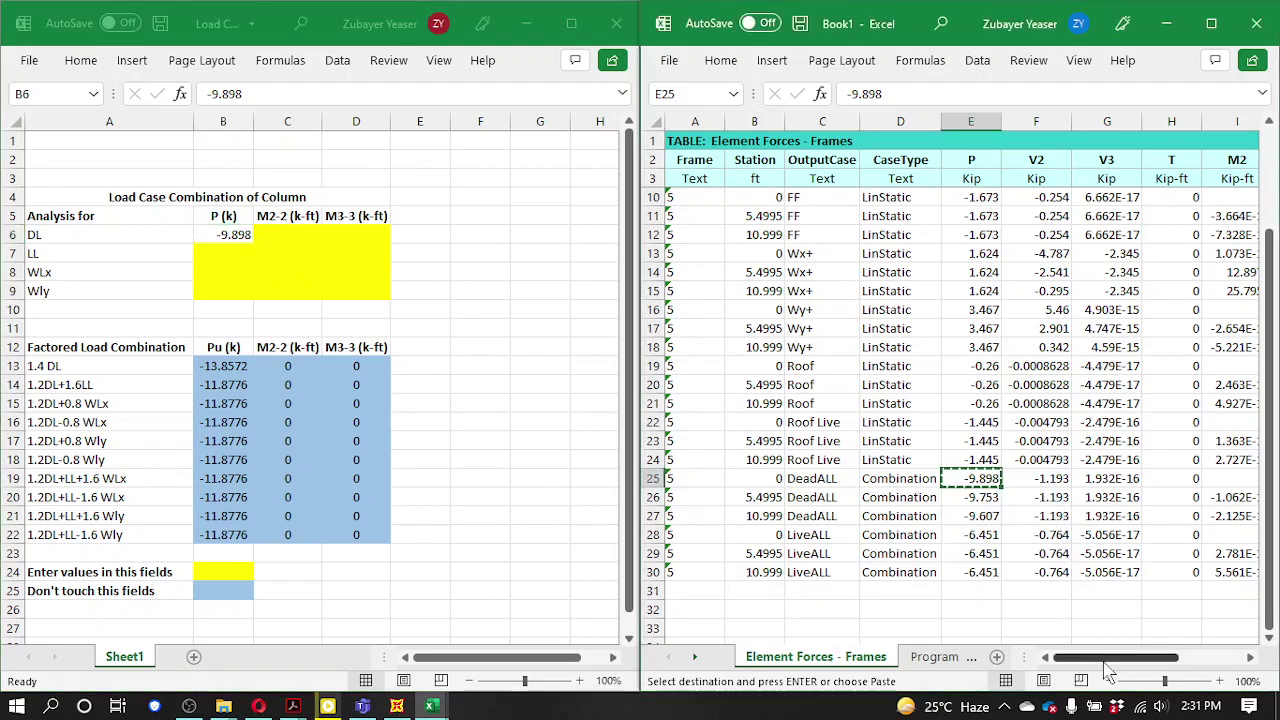
left_click_drag(1110, 665, 1152, 670)
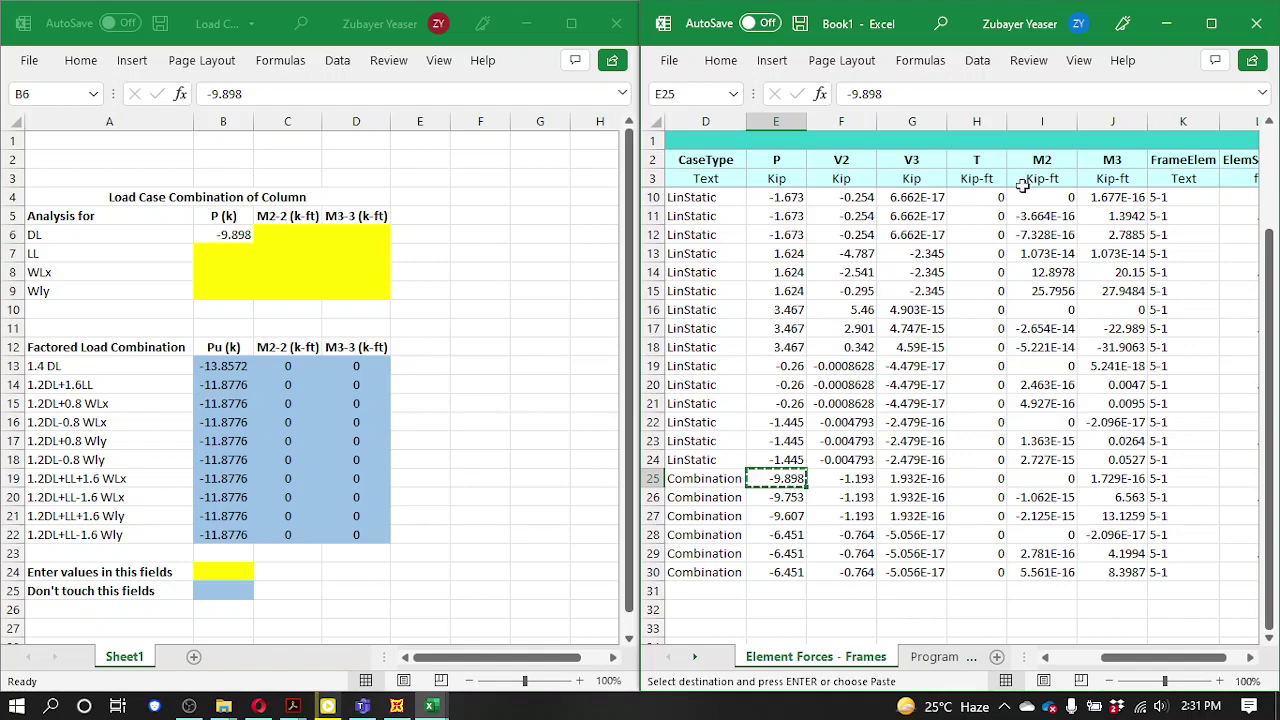
left_click_drag(1130, 662, 1106, 668)
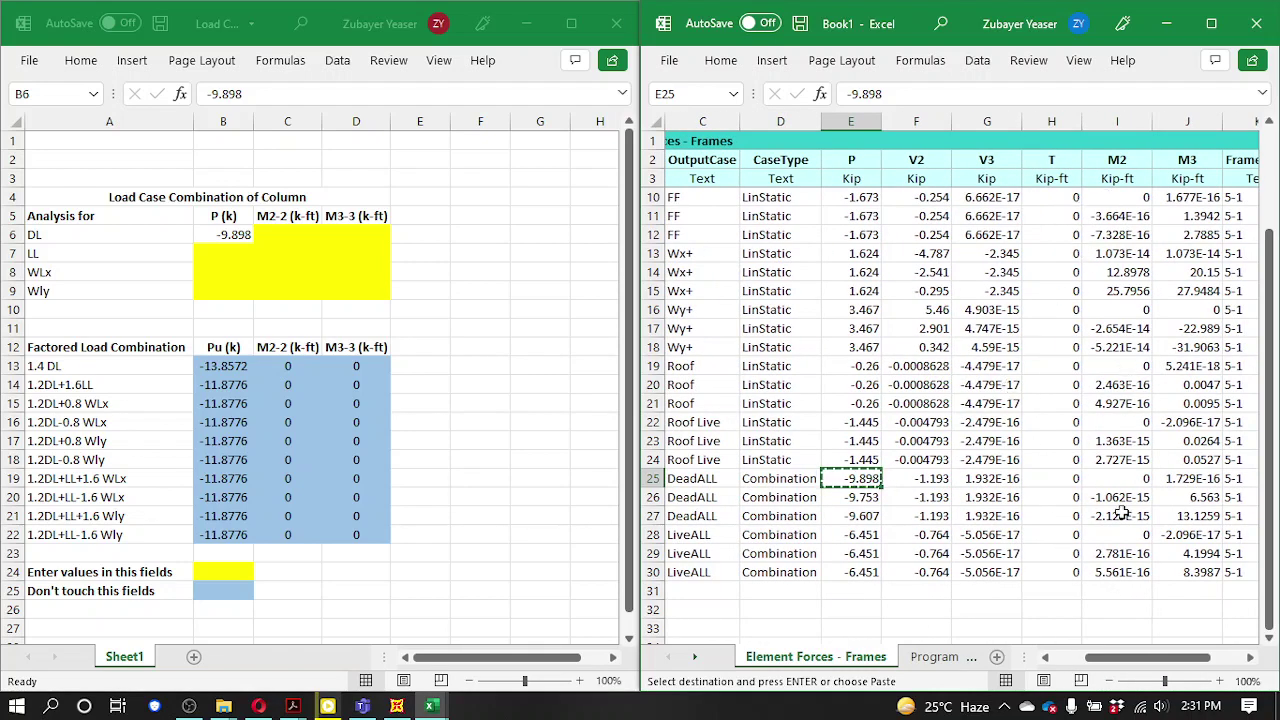
left_click_drag(683, 479, 1200, 516)
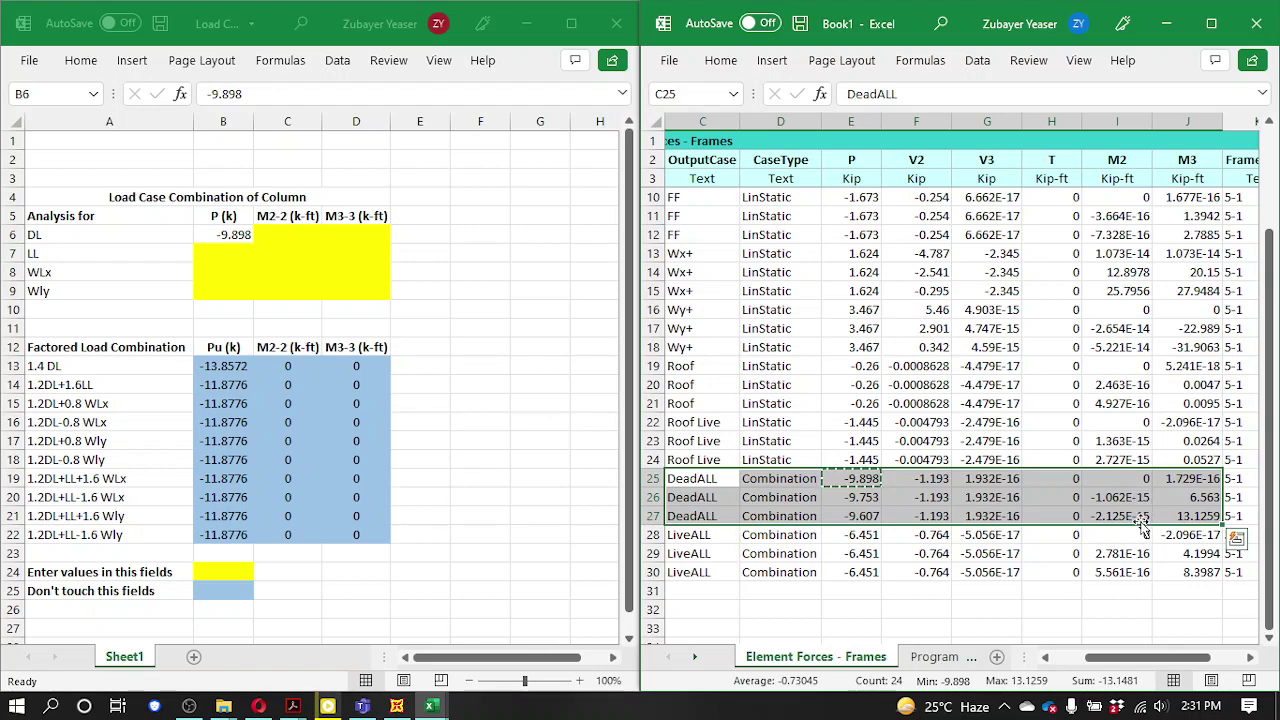
left_click(292, 234)
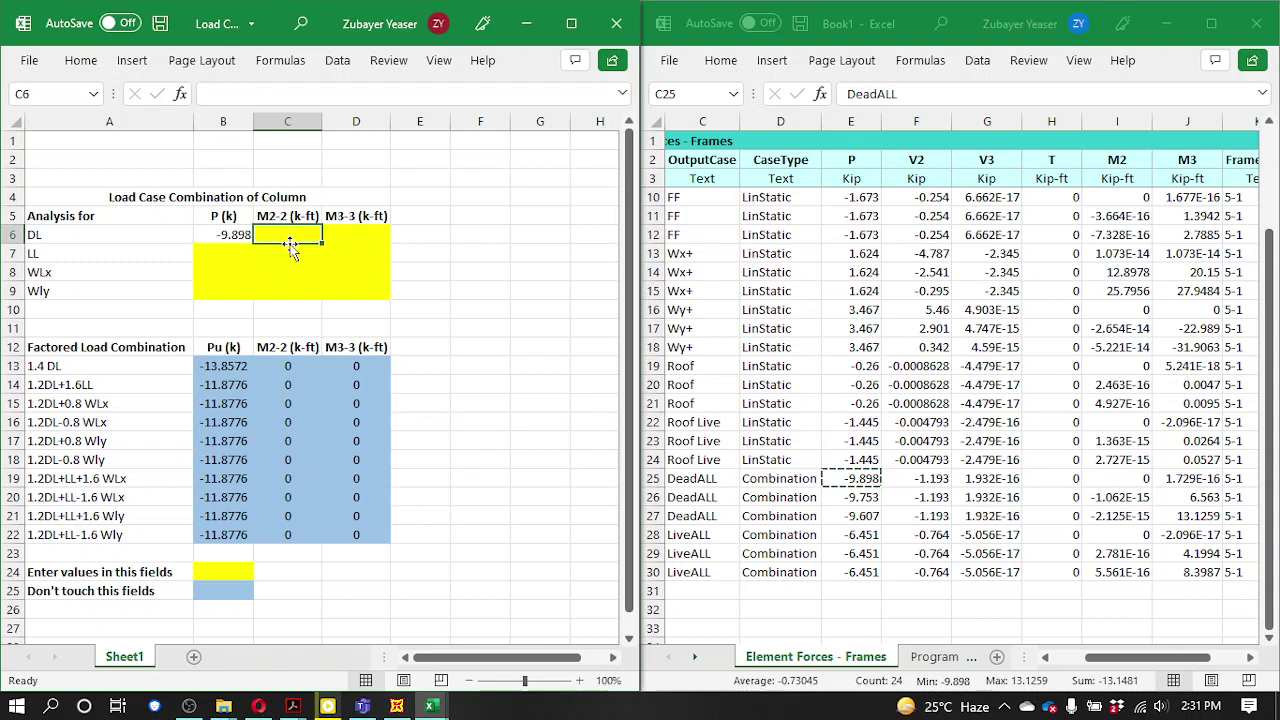
type("0")
key("Up")
key("Right")
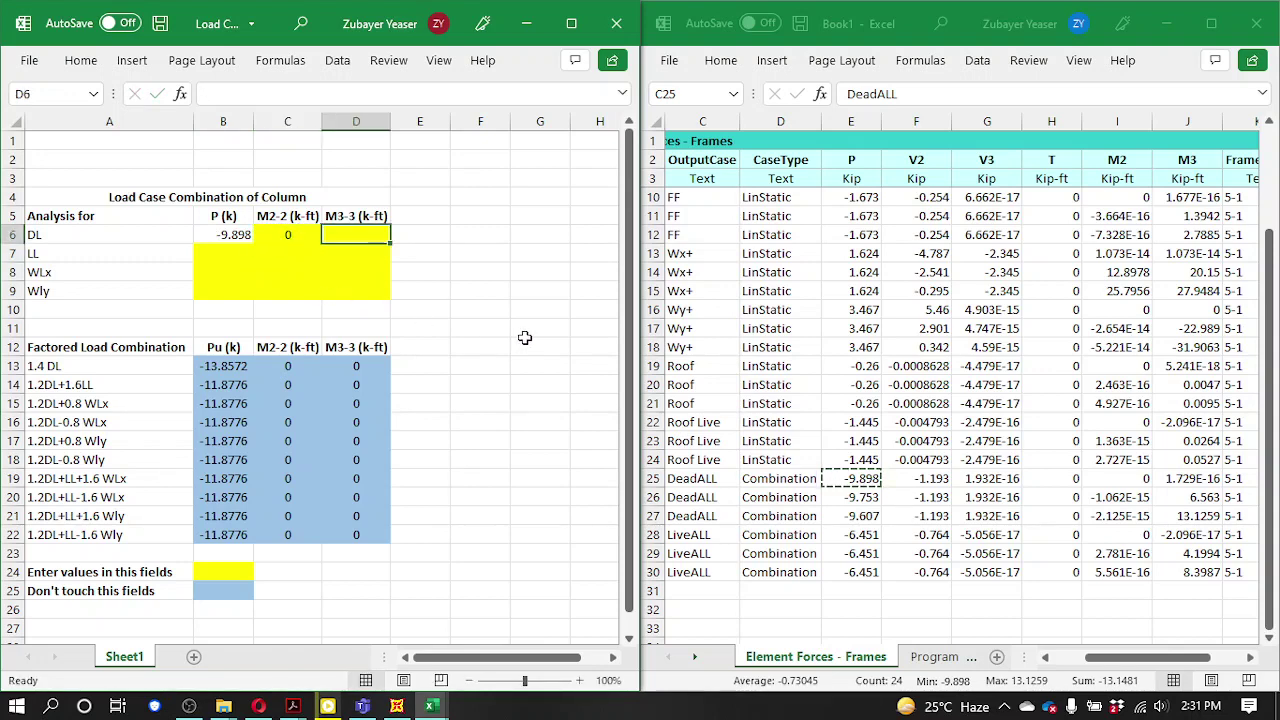
- Copy the DeadALL M3 moment of 13.1259 from J27 in Book1 into the DL M3-3 field, D6
left_click(697, 476)
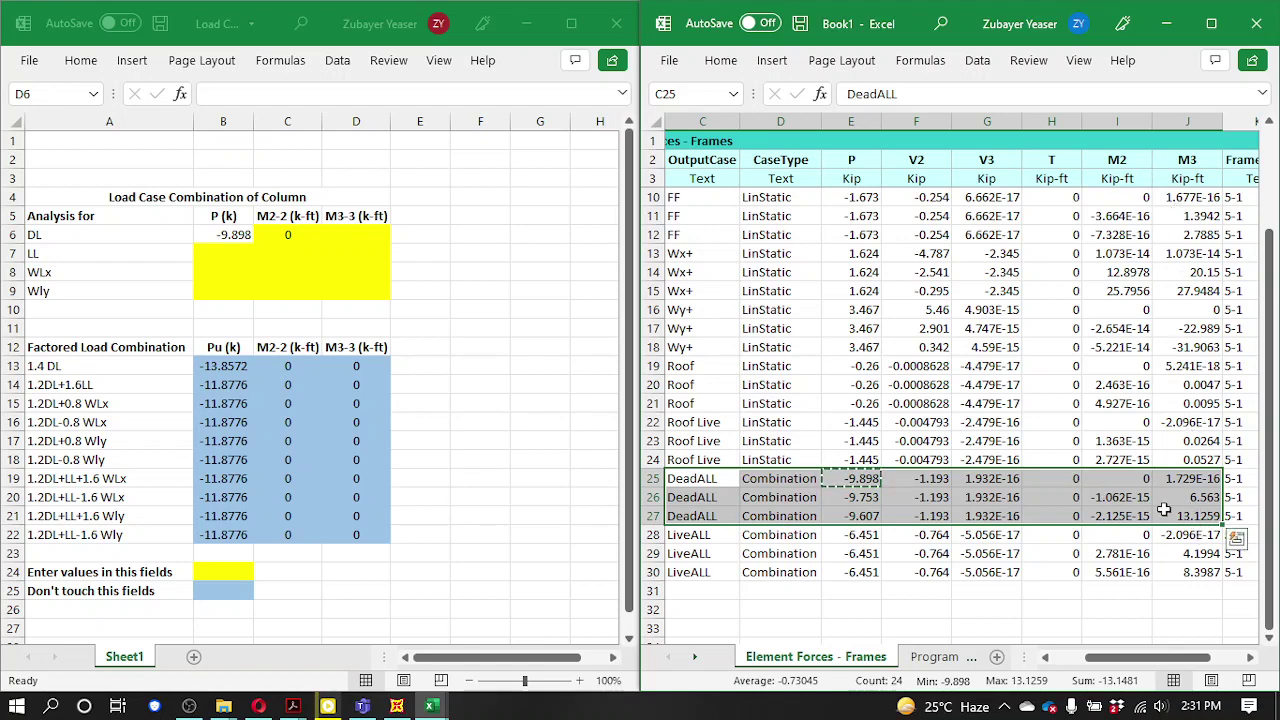
left_click(1196, 516)
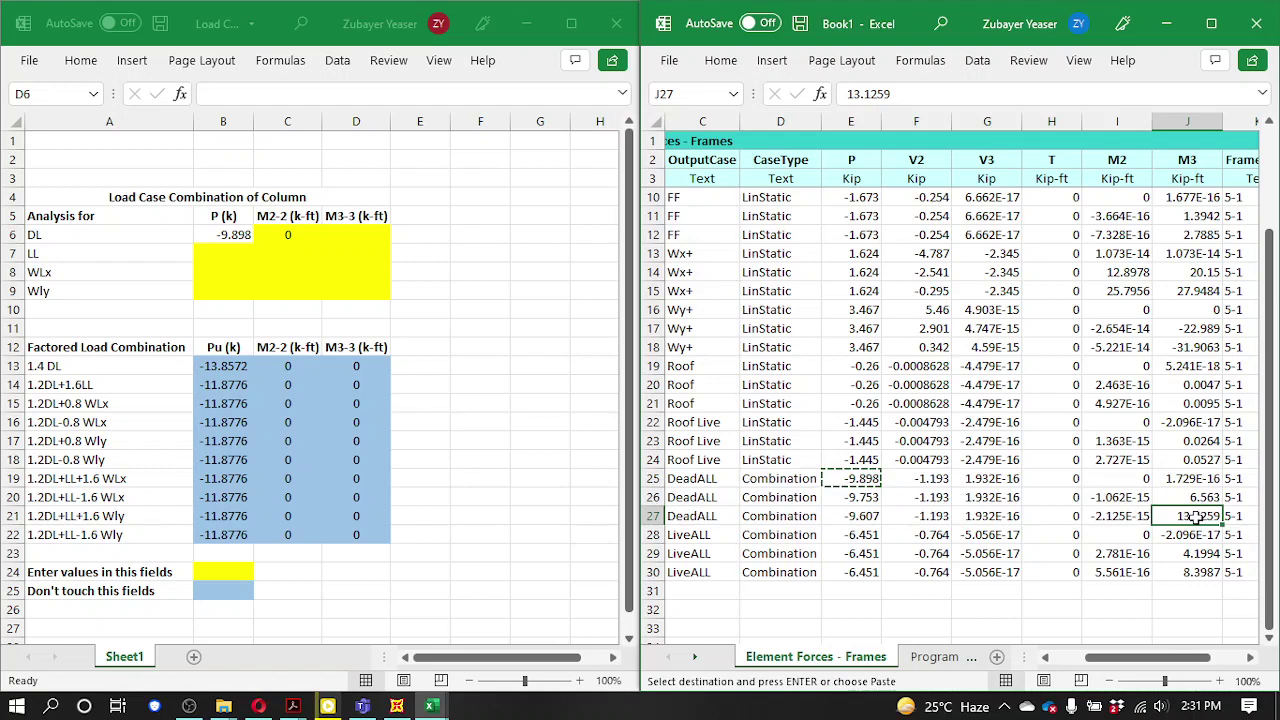
key("ctrl+c")
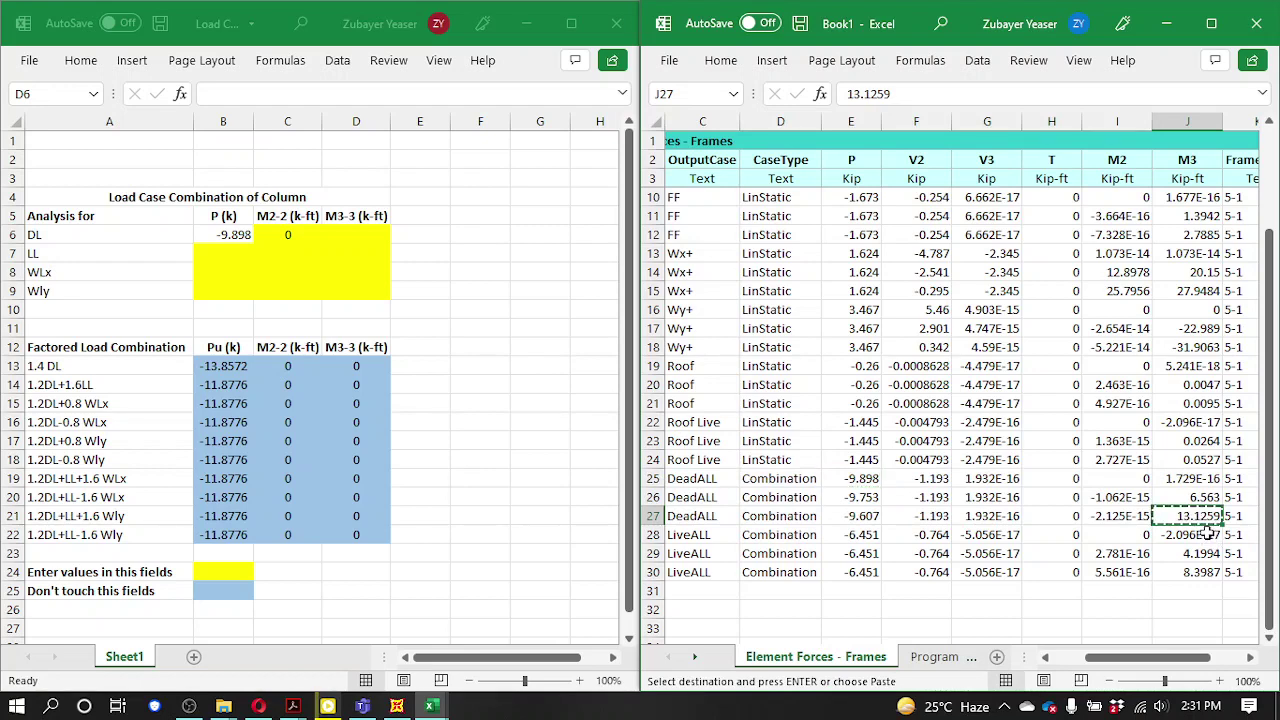
left_click(343, 232)
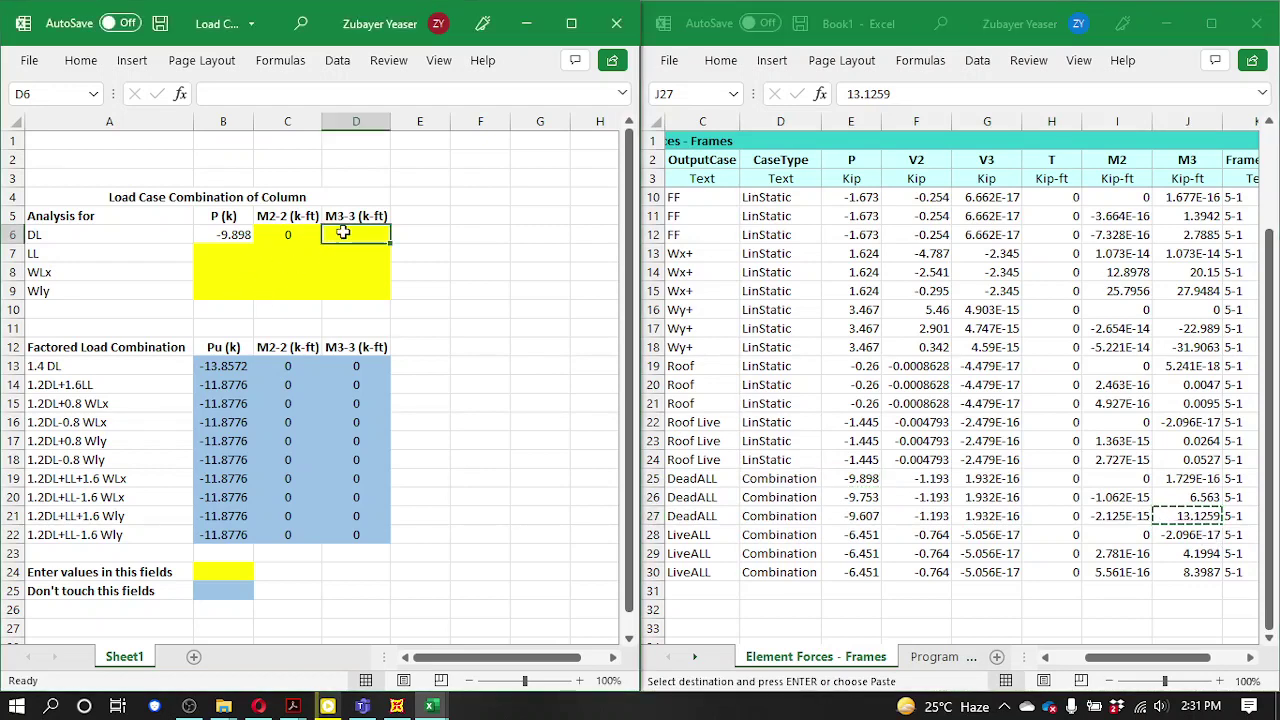
key("ctrl+v")
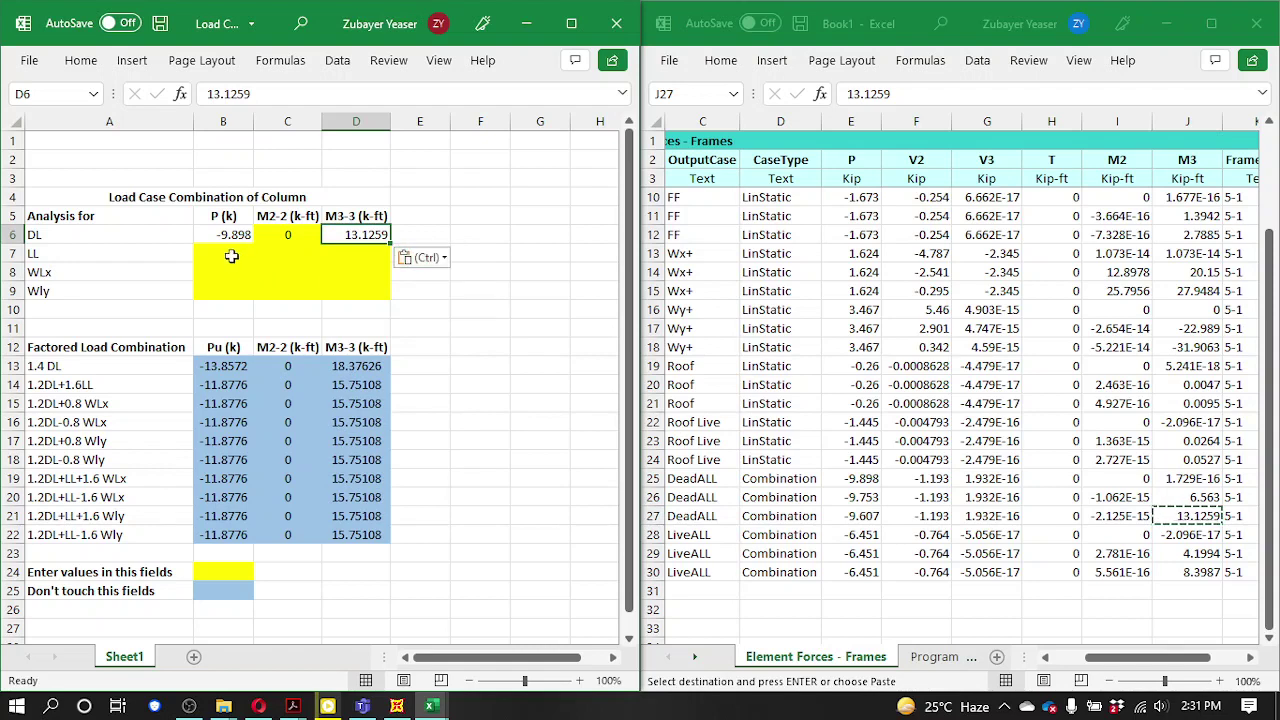
- Examine the LL, Roof Live and LiveALL rows in Book1 to identify the source for the LL fields
left_click(231, 255)
scroll(1120, 560, "up", 2)
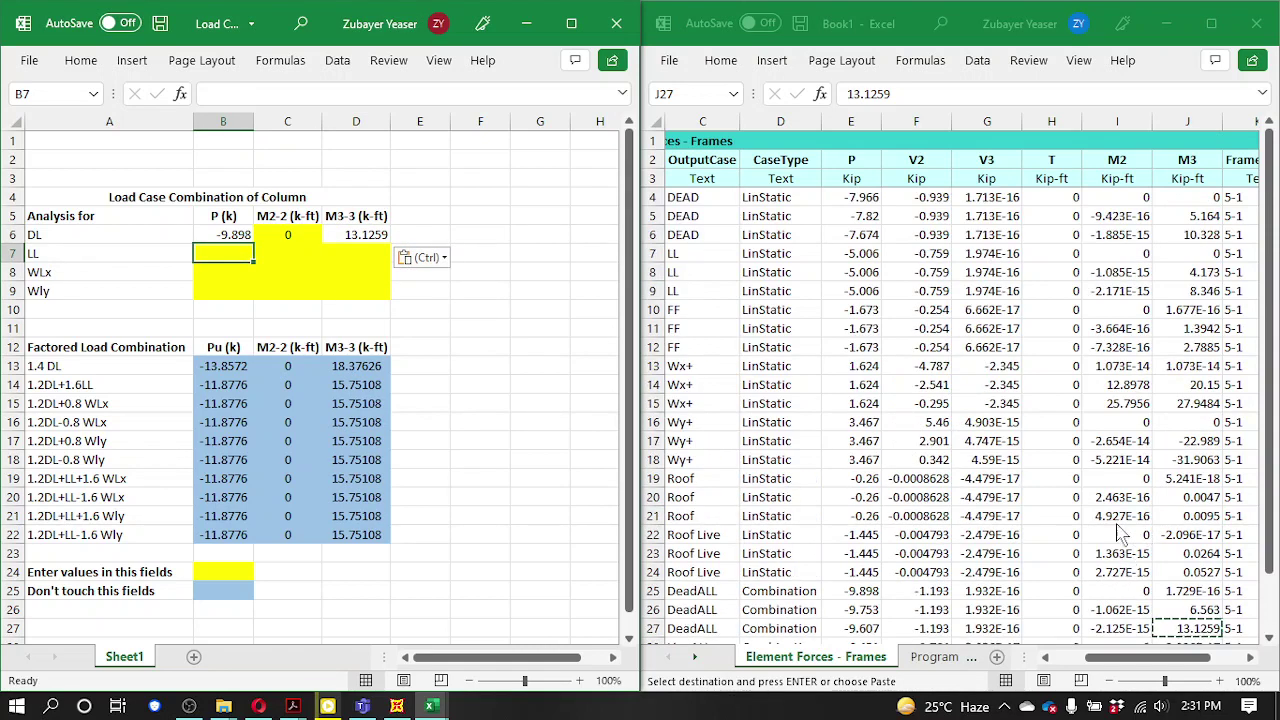
left_click(684, 272)
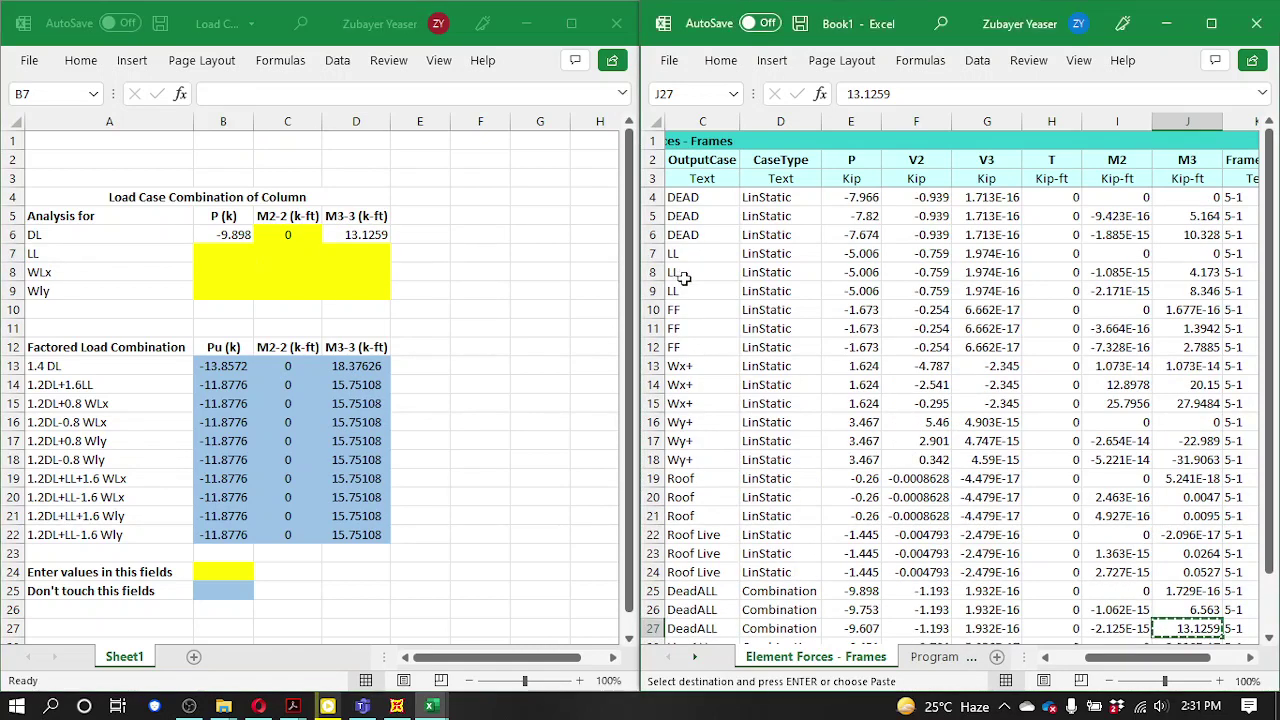
left_click_drag(686, 286, 687, 291)
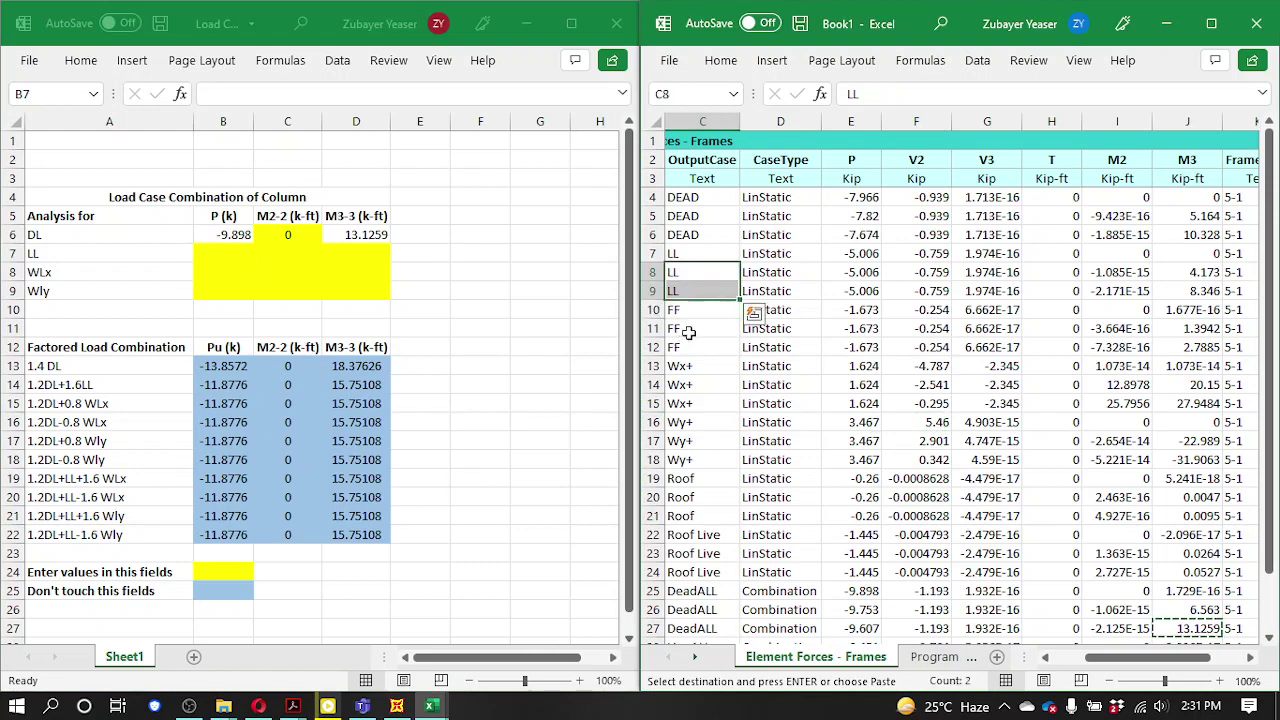
left_click_drag(695, 535, 700, 573)
scroll(726, 479, "down", 3)
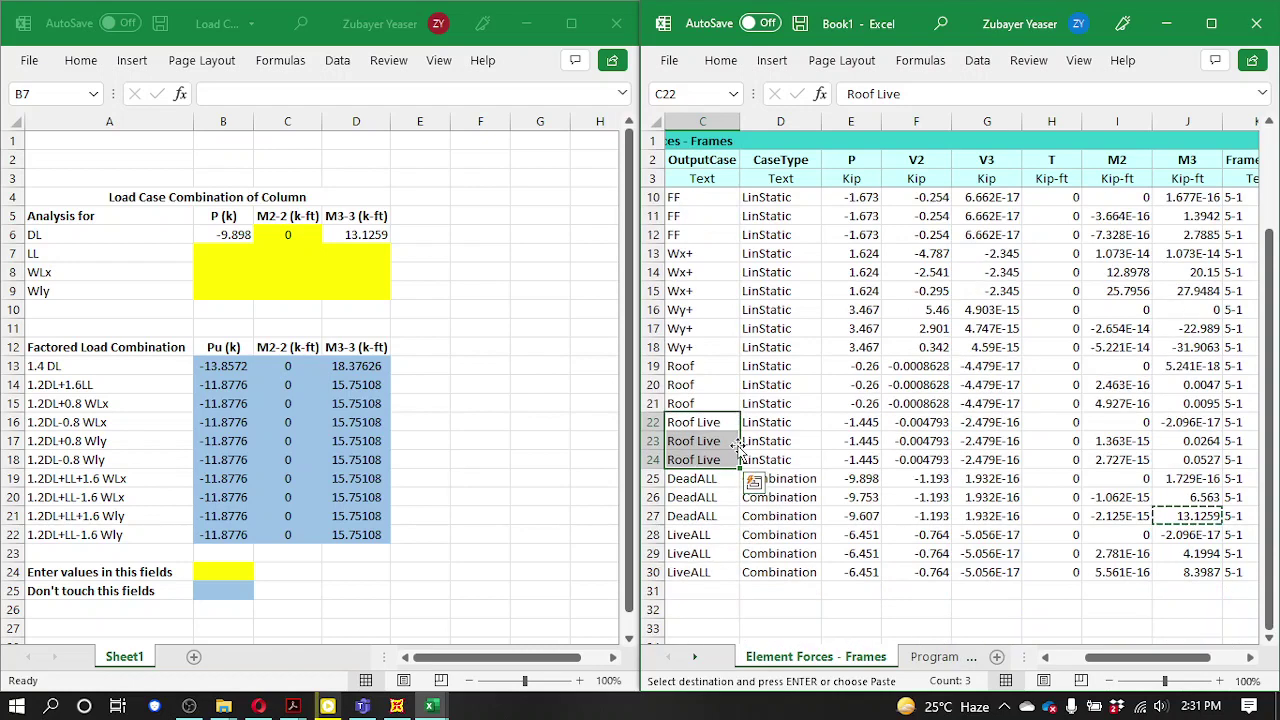
left_click(708, 514)
left_click_drag(693, 479, 1233, 525)
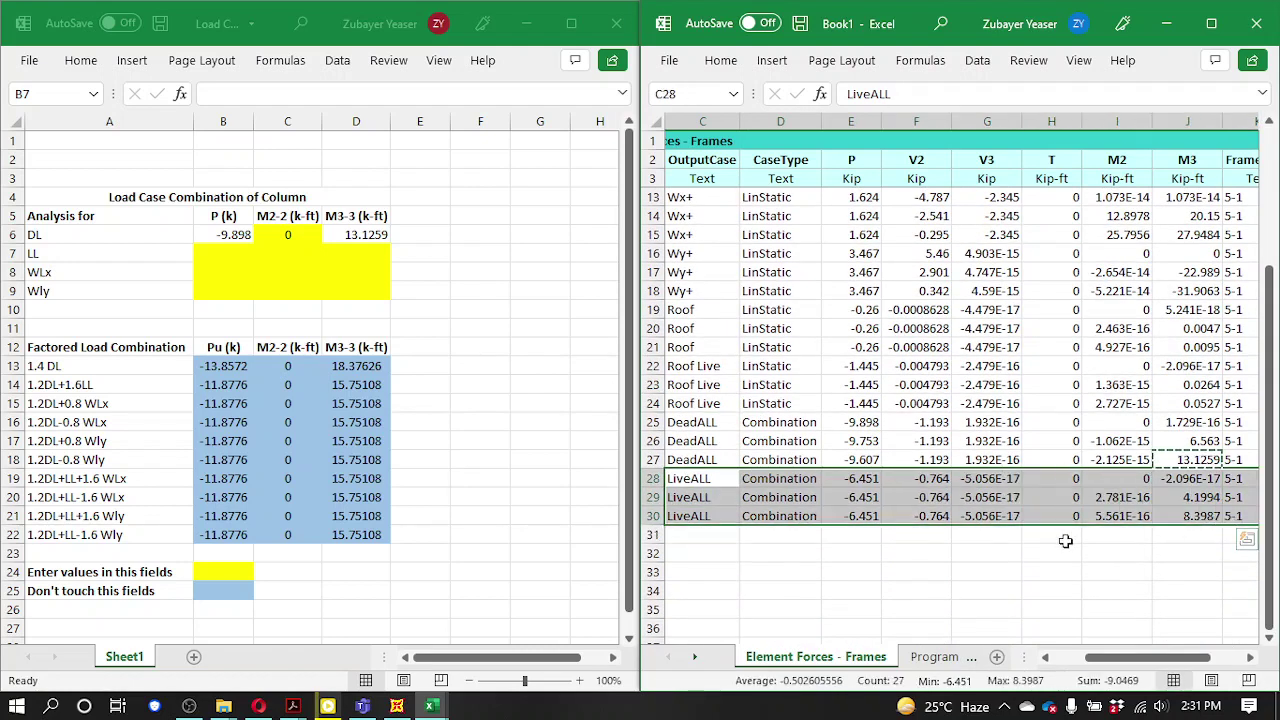
scroll(800, 500, "up", 2)
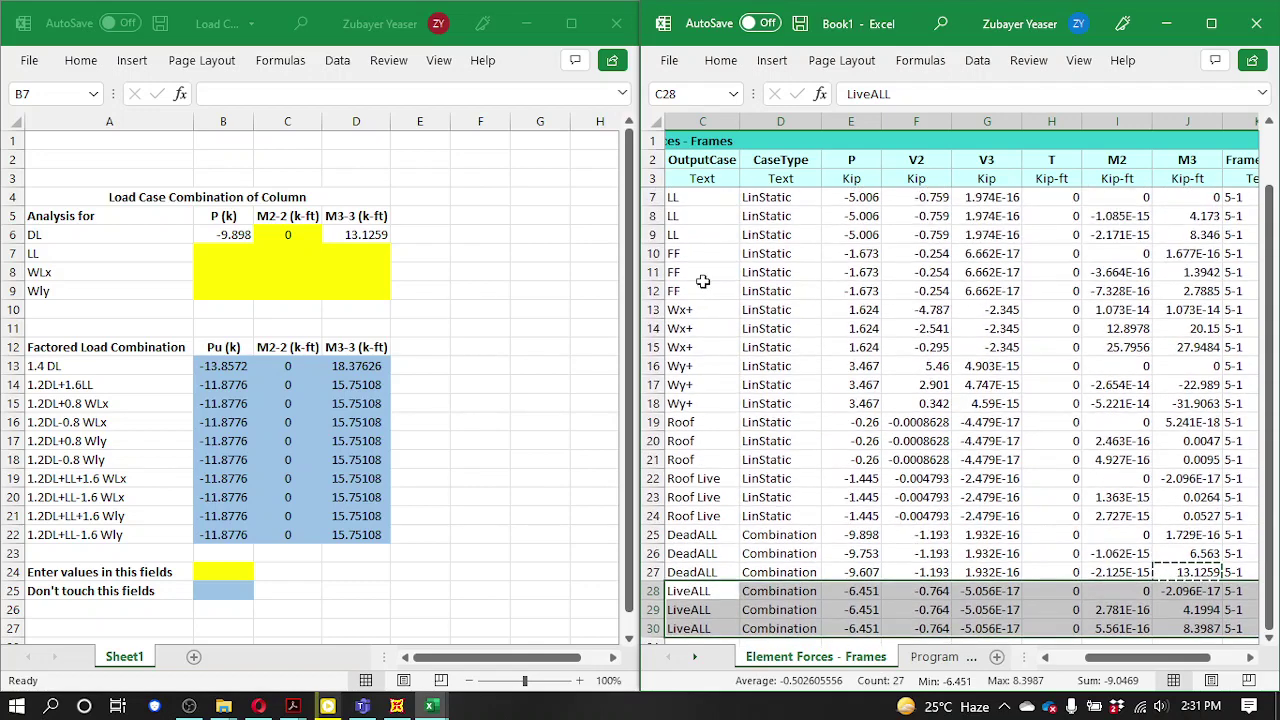
- Copy the LiveALL axial force P of -6.451 from E28 in Book1 into the LL P field, B7
left_click(872, 593)
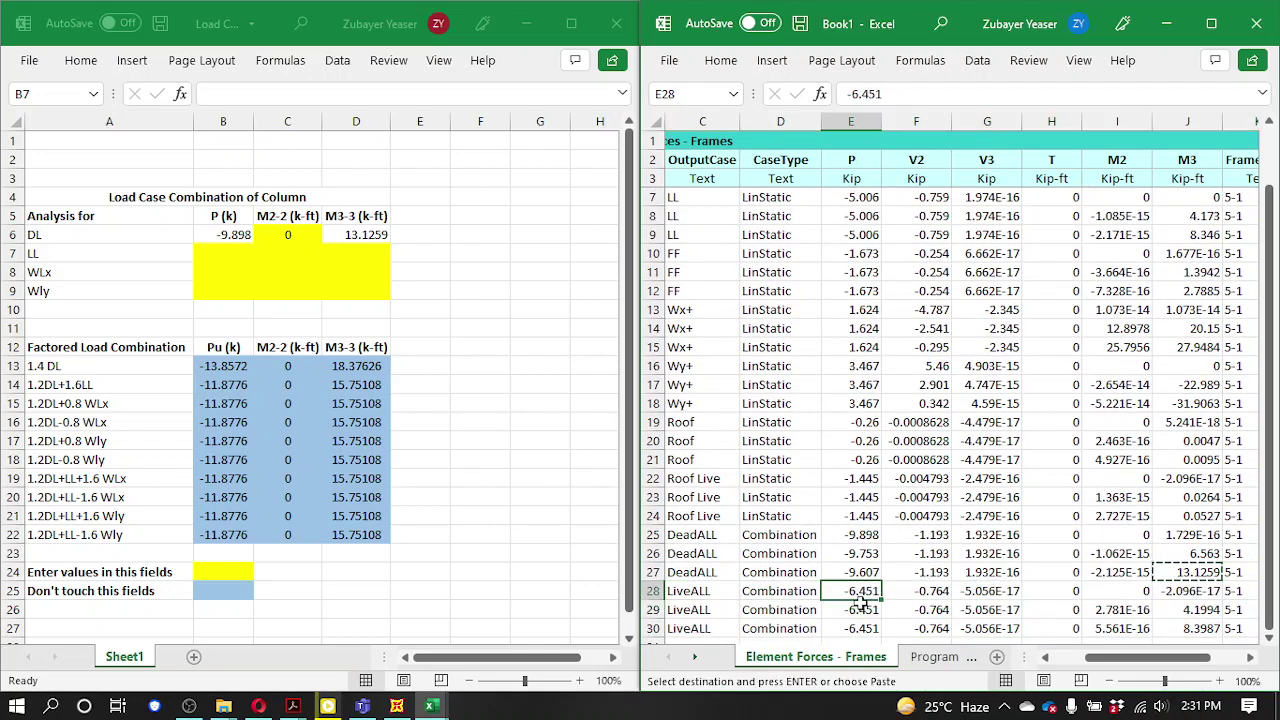
left_click_drag(857, 596, 857, 628)
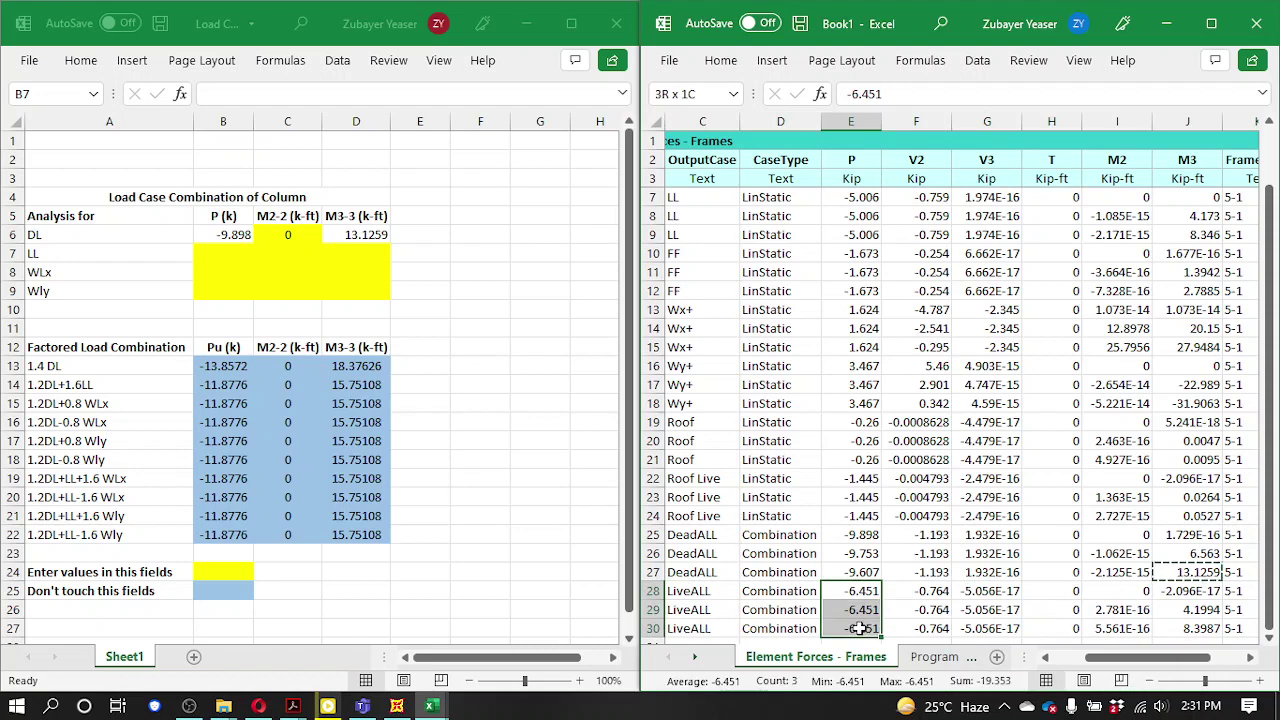
left_click(858, 594)
key("ctrl+c")
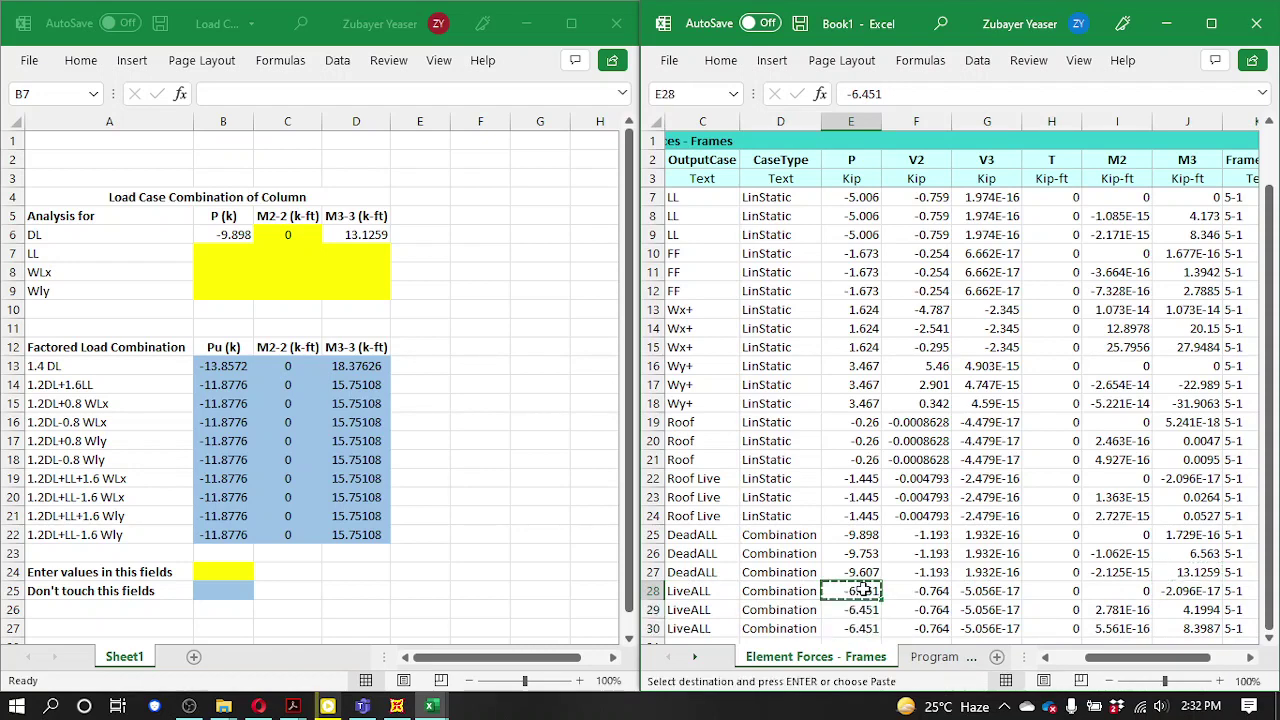
left_click(224, 255)
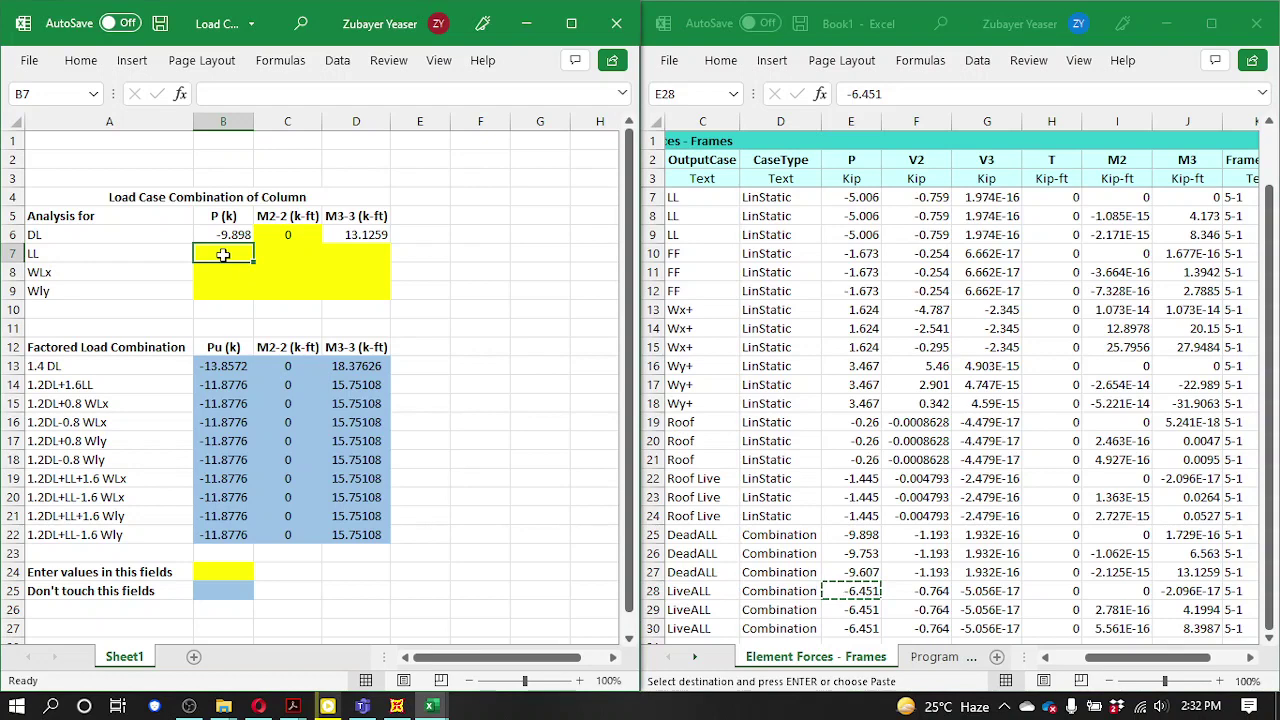
key("ctrl+v")
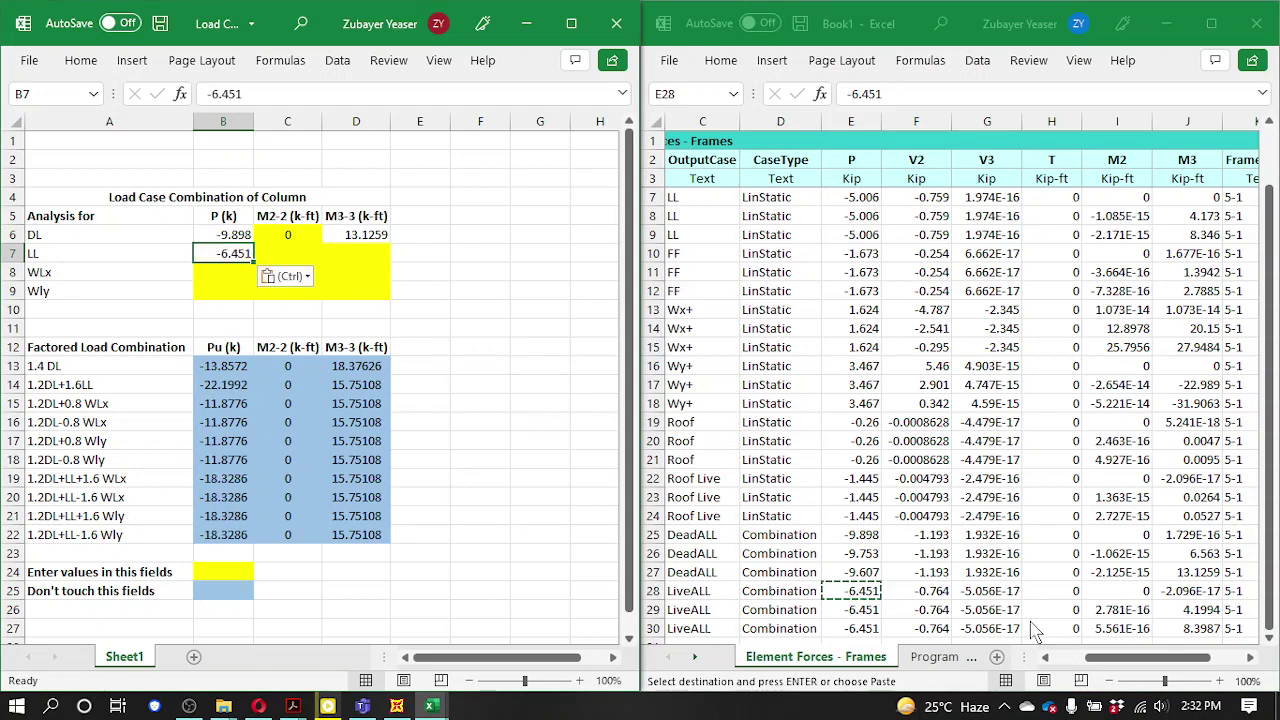
- Check the M2 values in the LiveALL rows of Book1 and enter 0 as the LL M2-2 moment in C7
left_click_drag(1117, 592, 1107, 628)
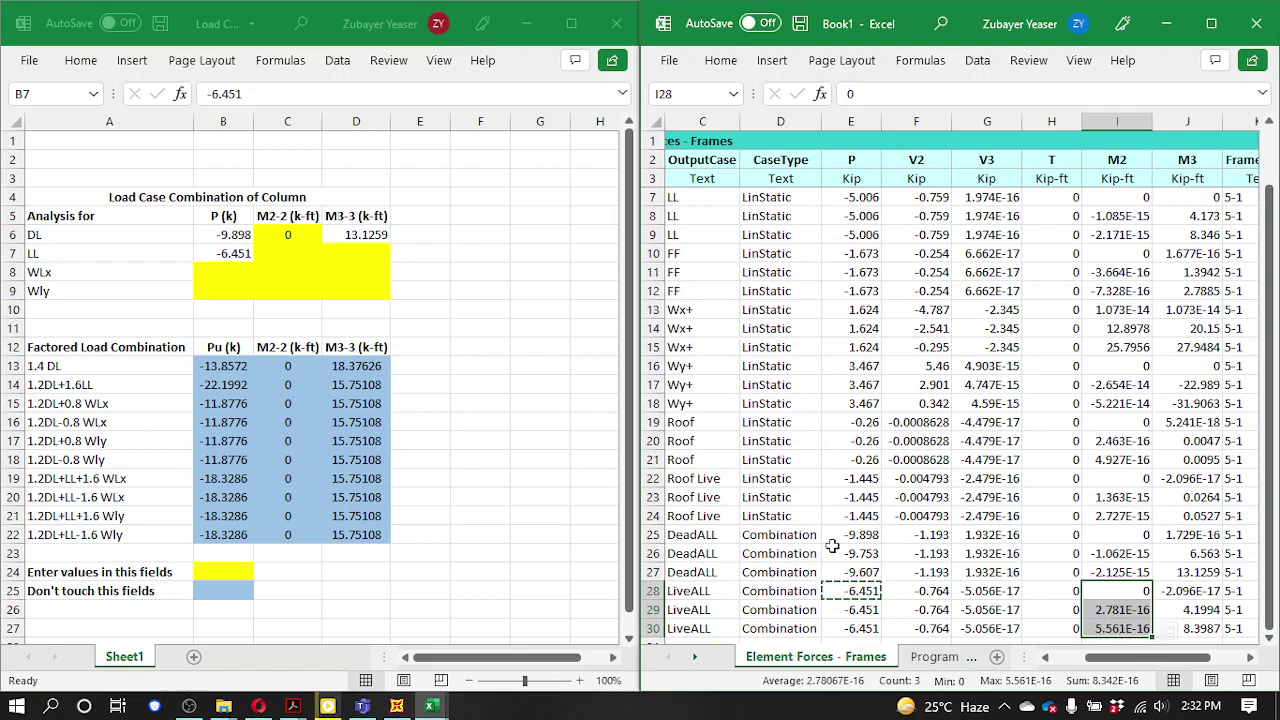
left_click(262, 253)
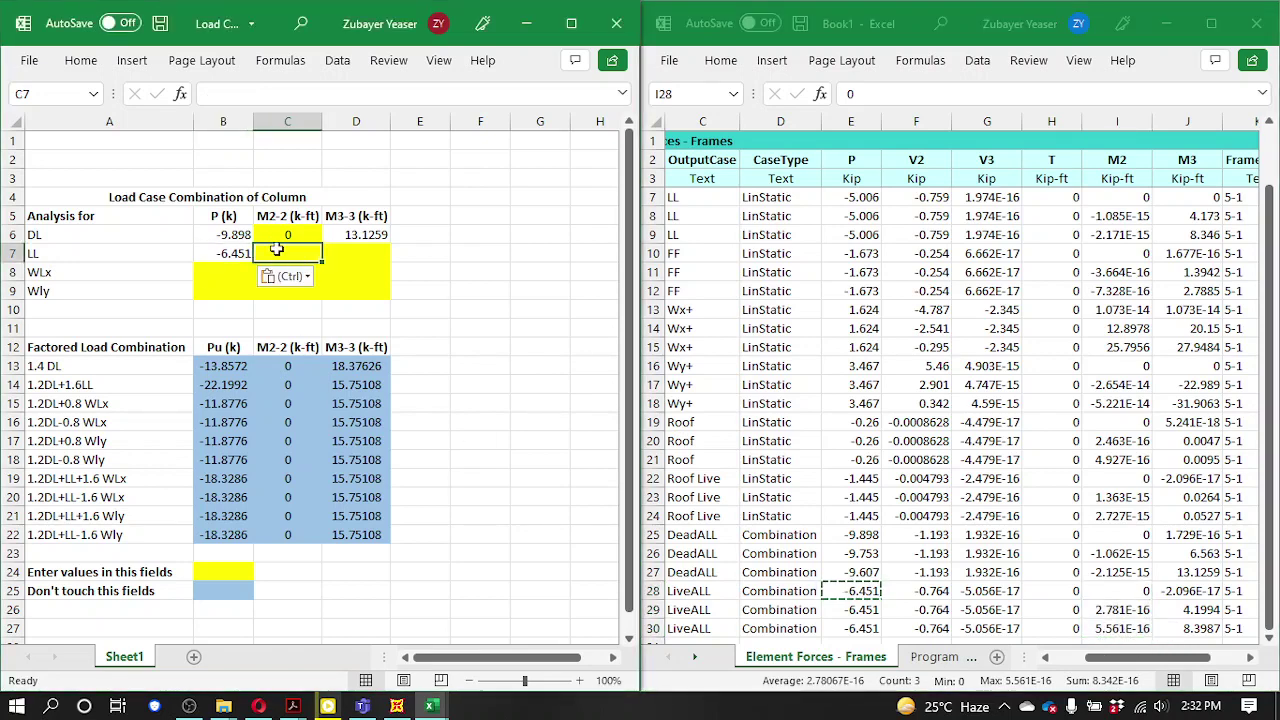
type("0")
left_click(382, 254)
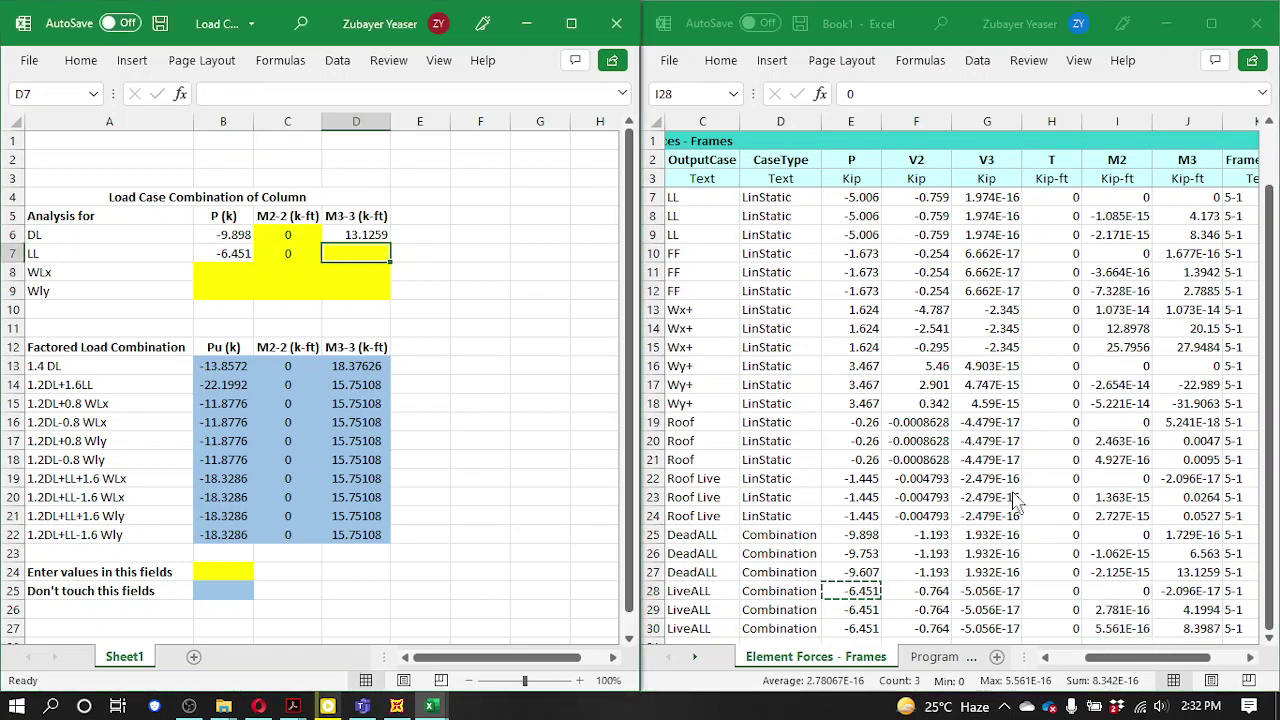
- Copy the LiveALL M3 moment of 8.3987 from J30 in Book1 into the LL M3-3 field, D7
left_click(1140, 605)
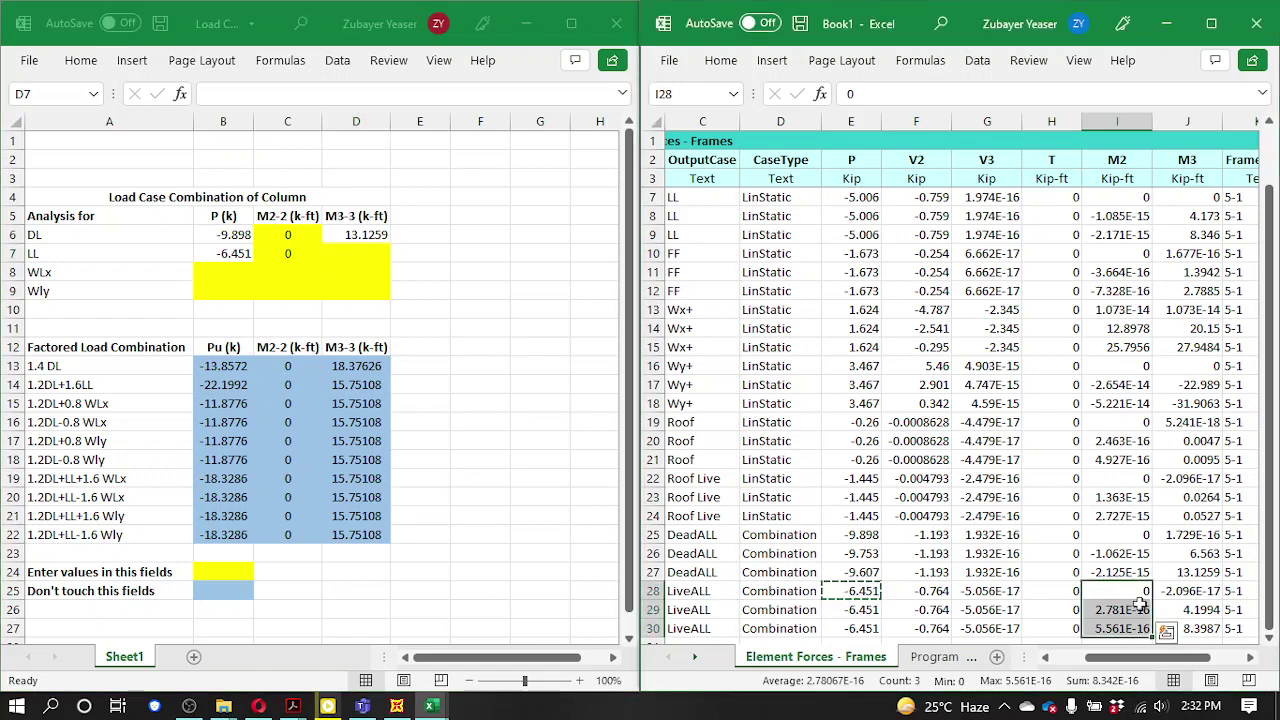
left_click(1212, 630)
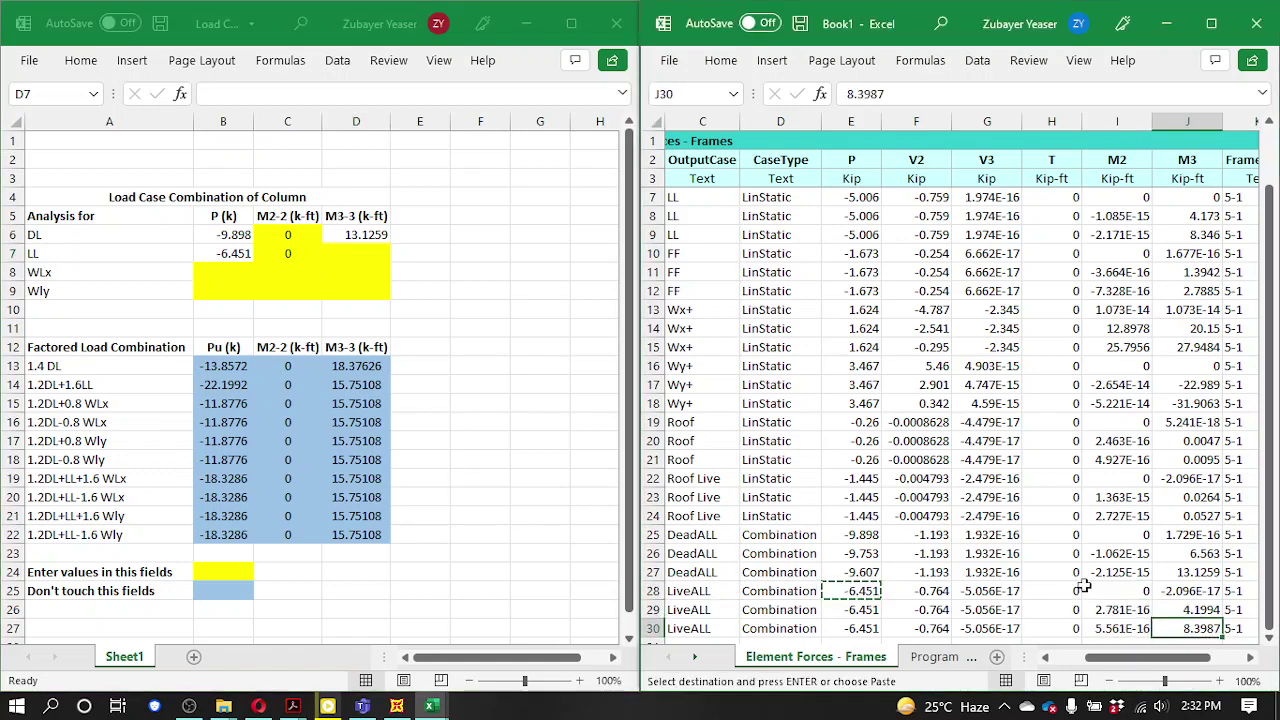
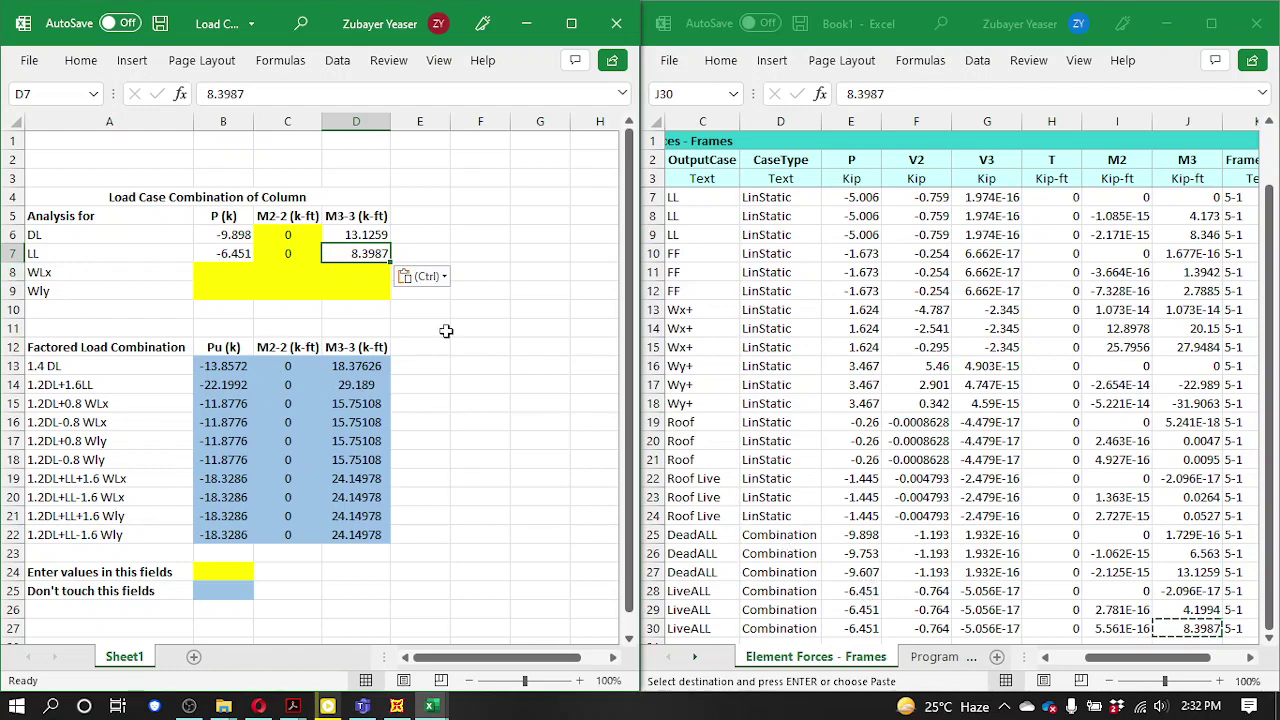
- Copy the Wx+ axial force P of 1.624 from E13 in Book1 into the WLx P field, B8
left_click(690, 330)
left_click_drag(688, 310, 1180, 348)
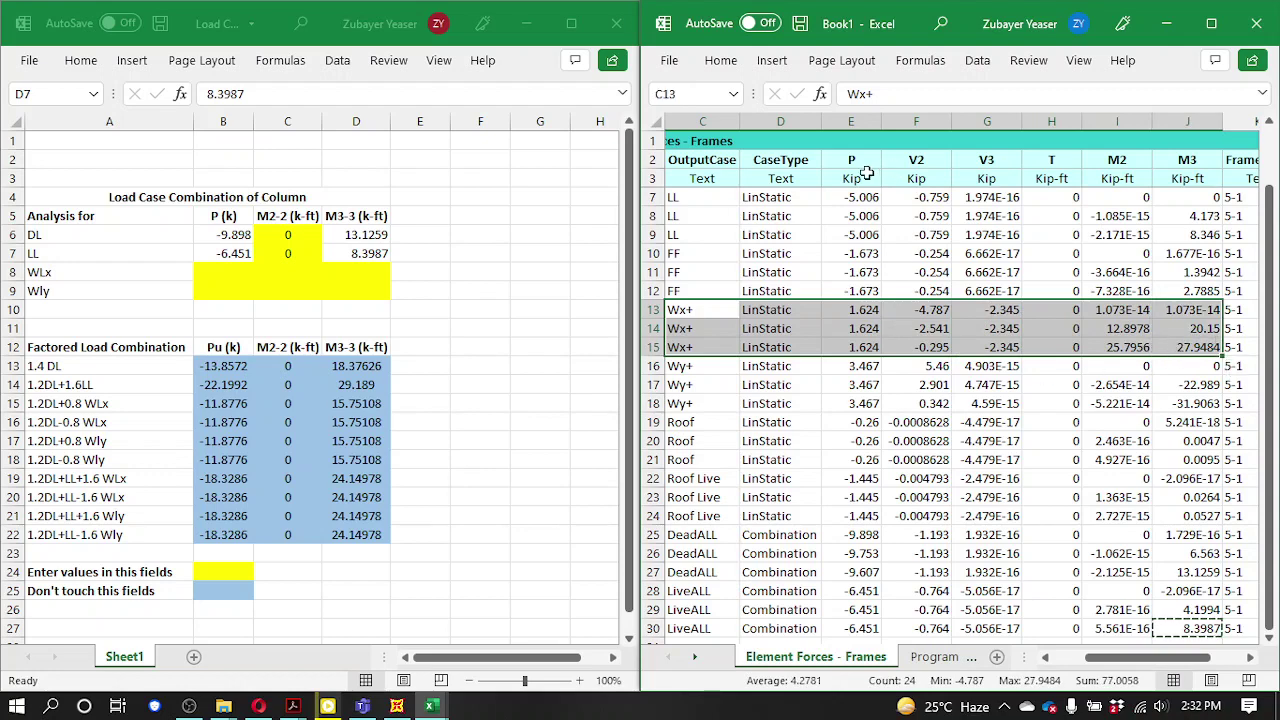
left_click(855, 310)
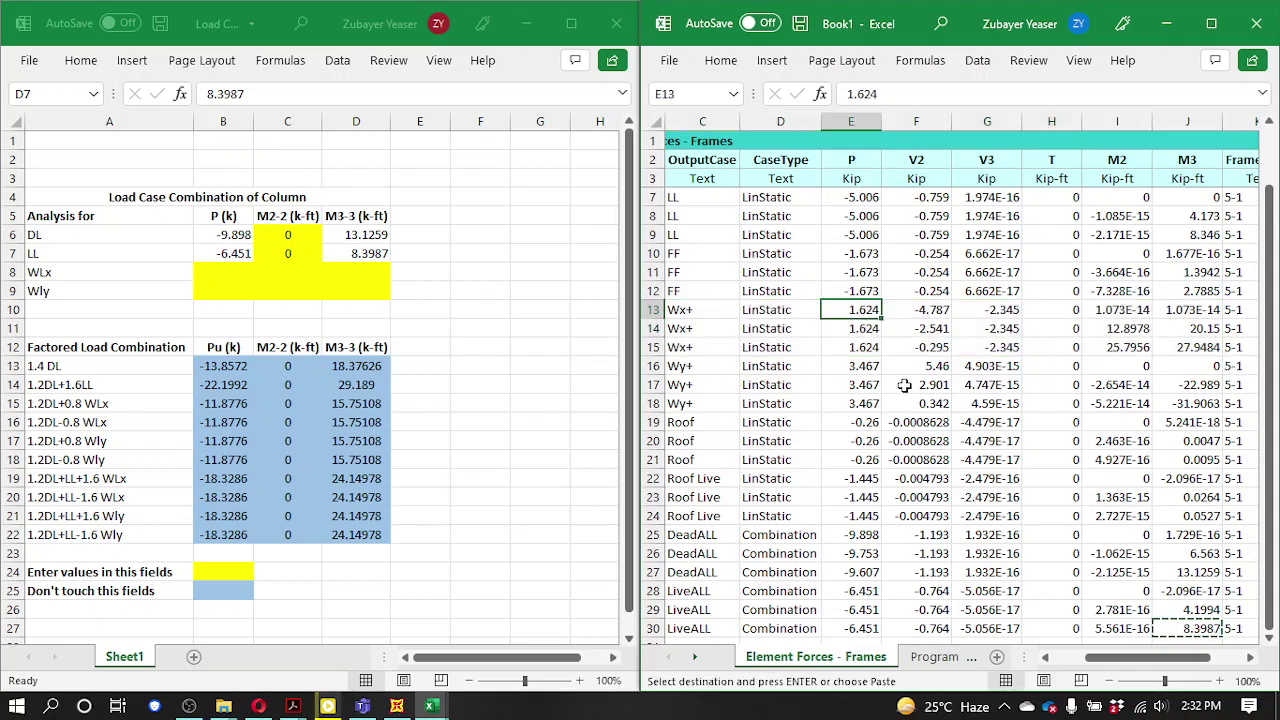
key("ctrl+c")
left_click(218, 272)
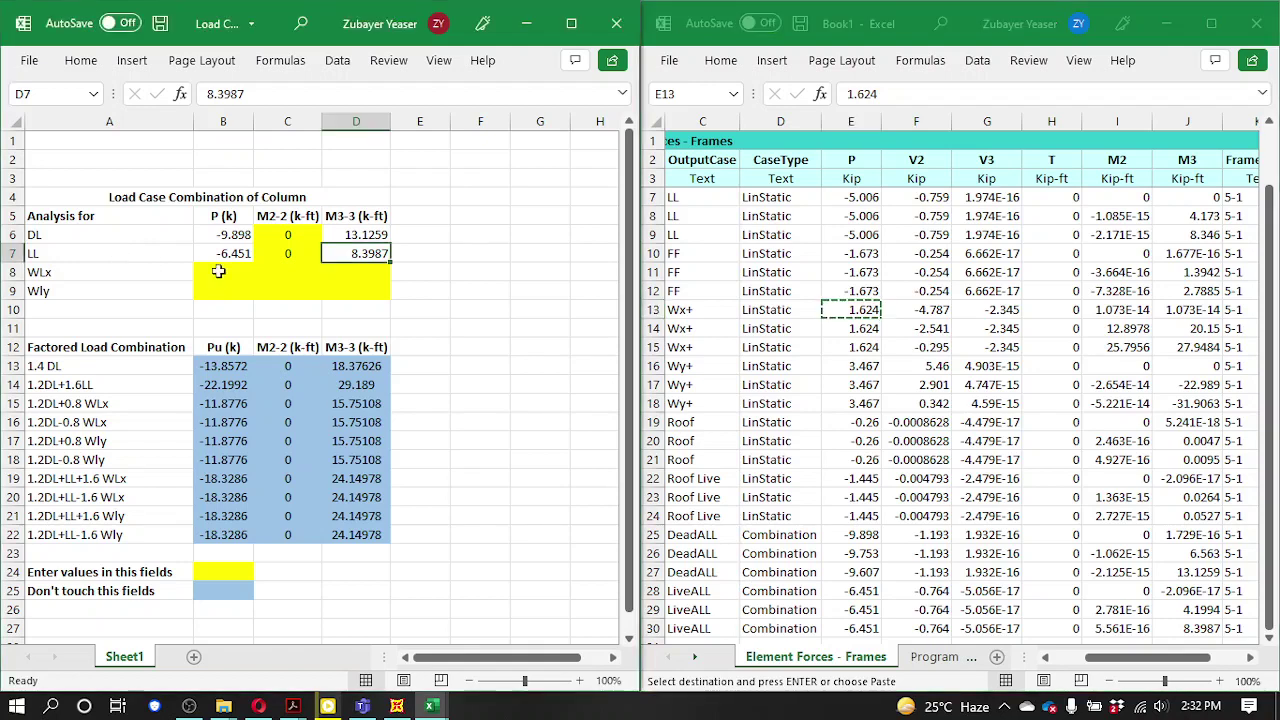
left_click(218, 272)
key("ctrl+v")
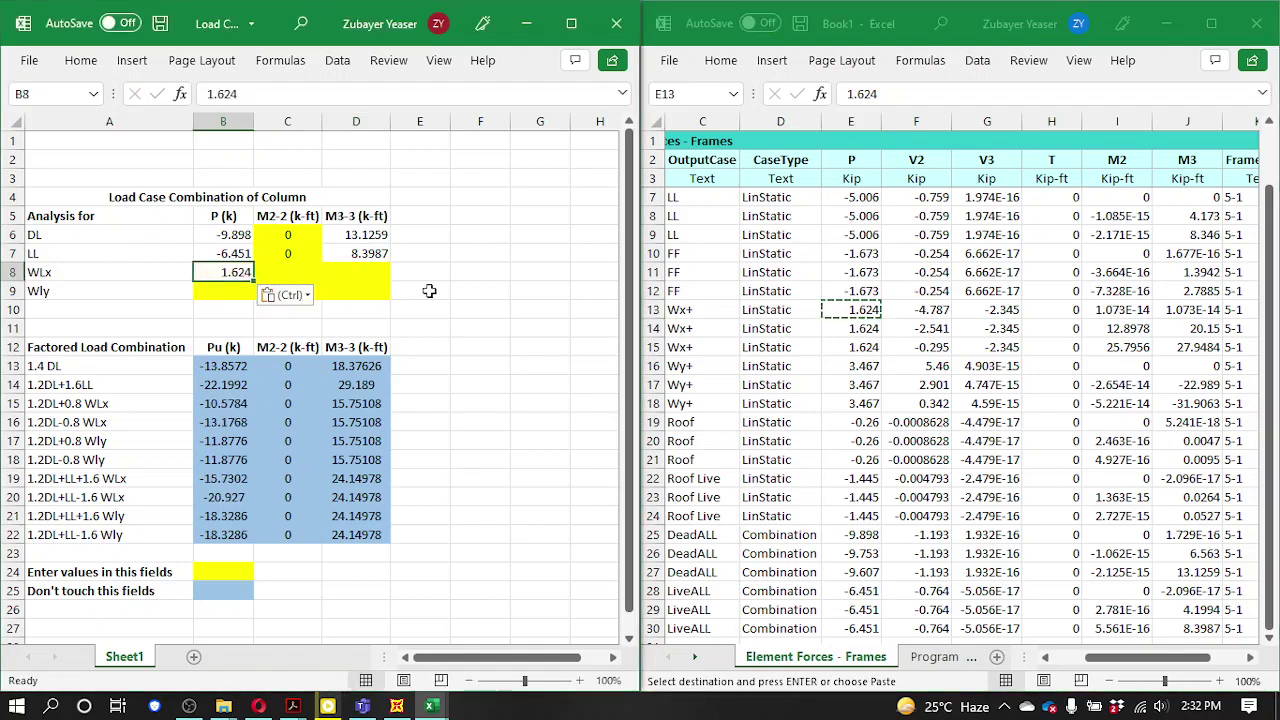
- Copy the largest Wx+ M2 moment, 25.7956 in I15 of Book1, into the WLx M2-2 field, C8
left_click(938, 311)
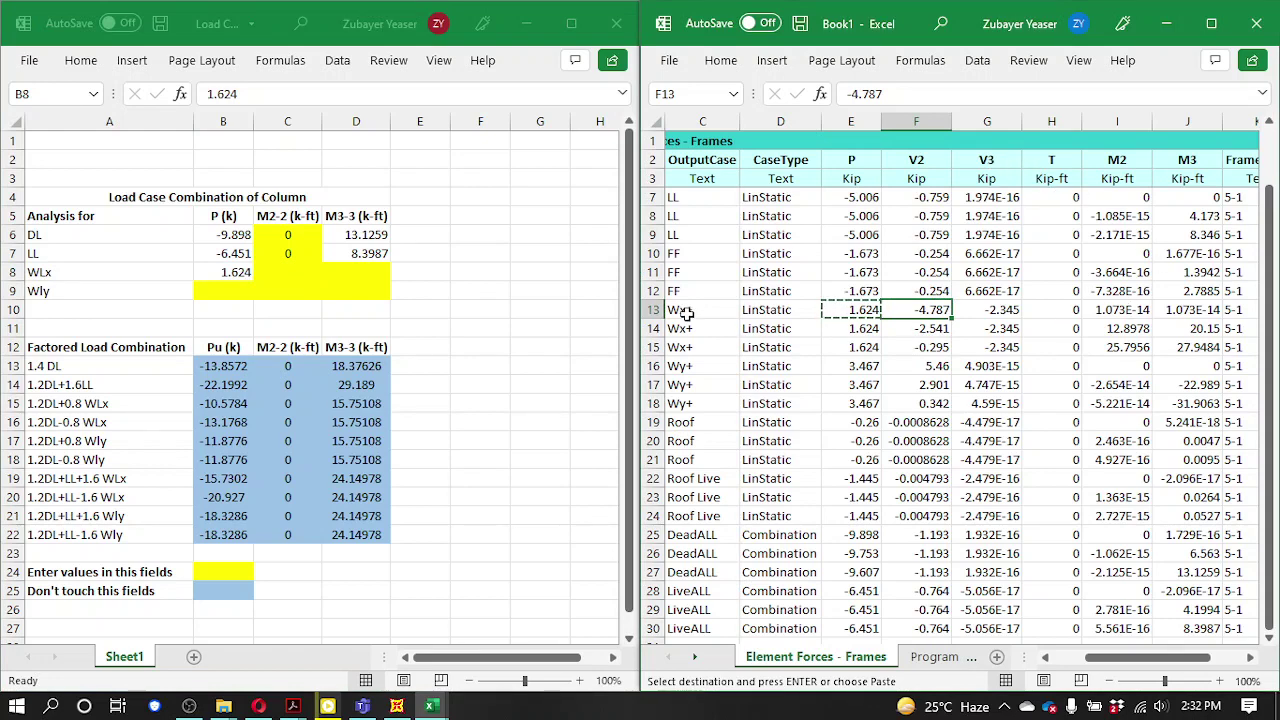
left_click_drag(688, 312, 1190, 347)
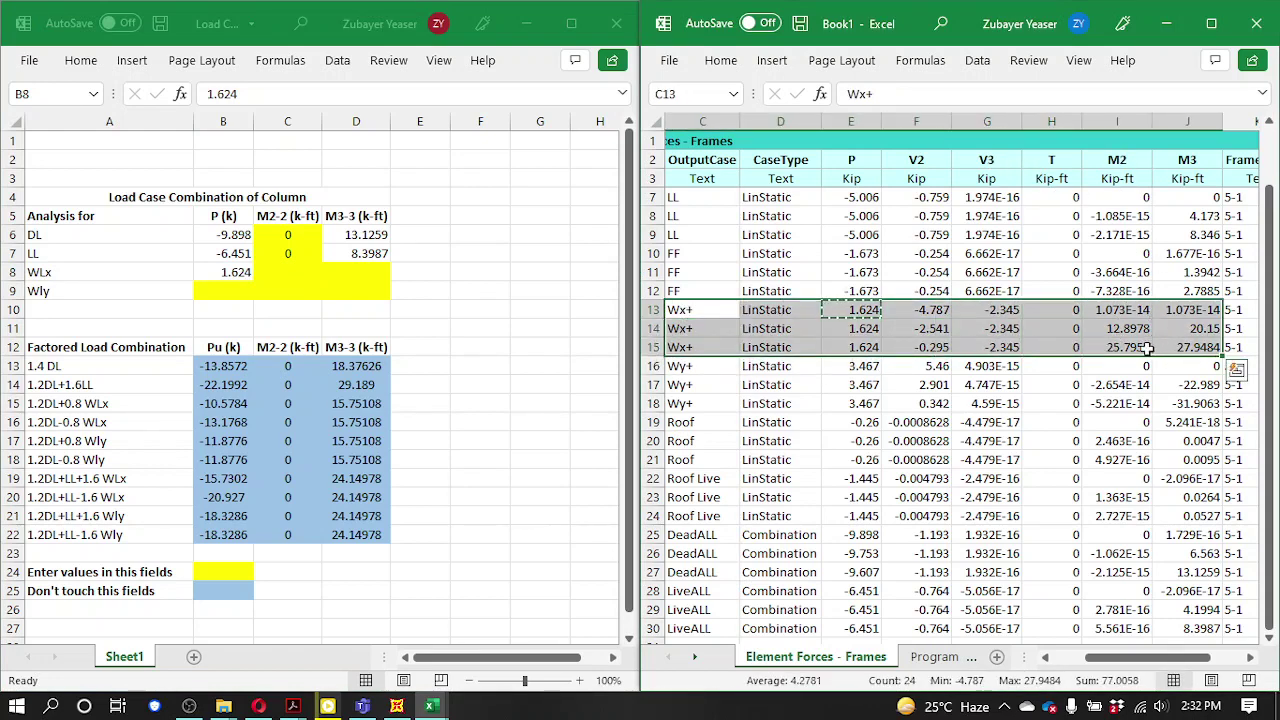
left_click(1112, 347)
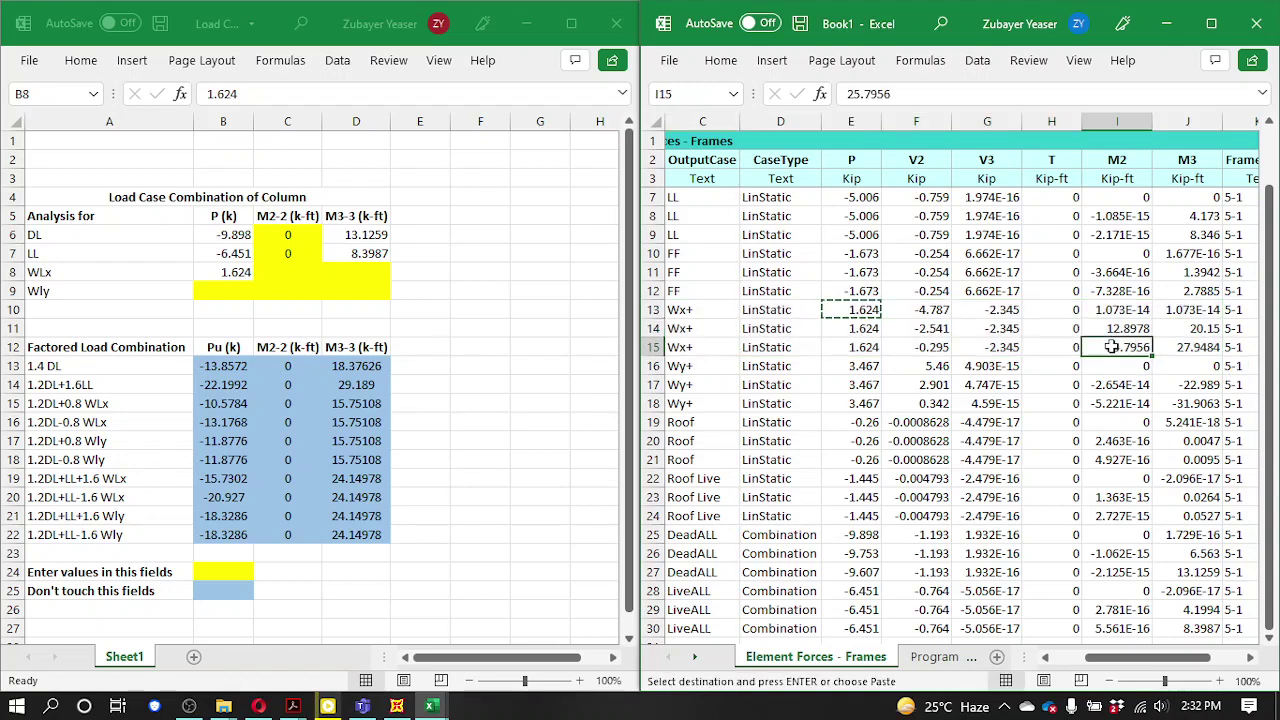
left_click_drag(1124, 310, 1126, 347)
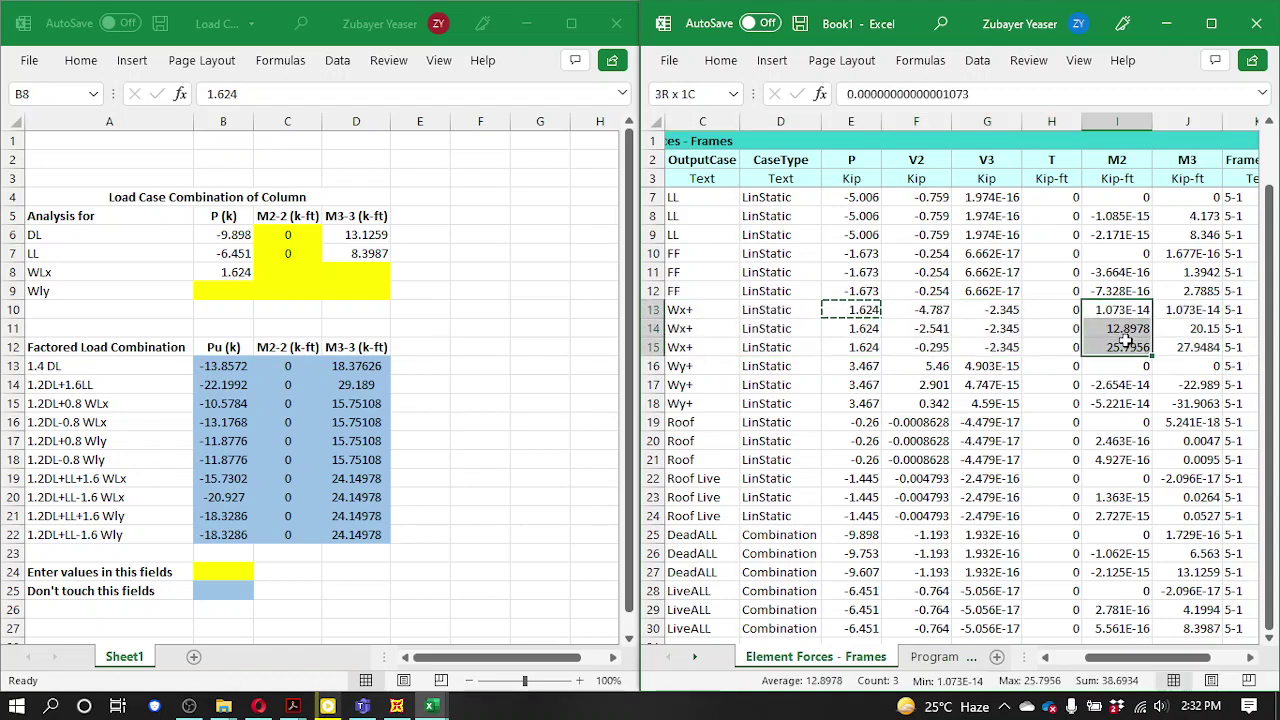
left_click(1130, 348)
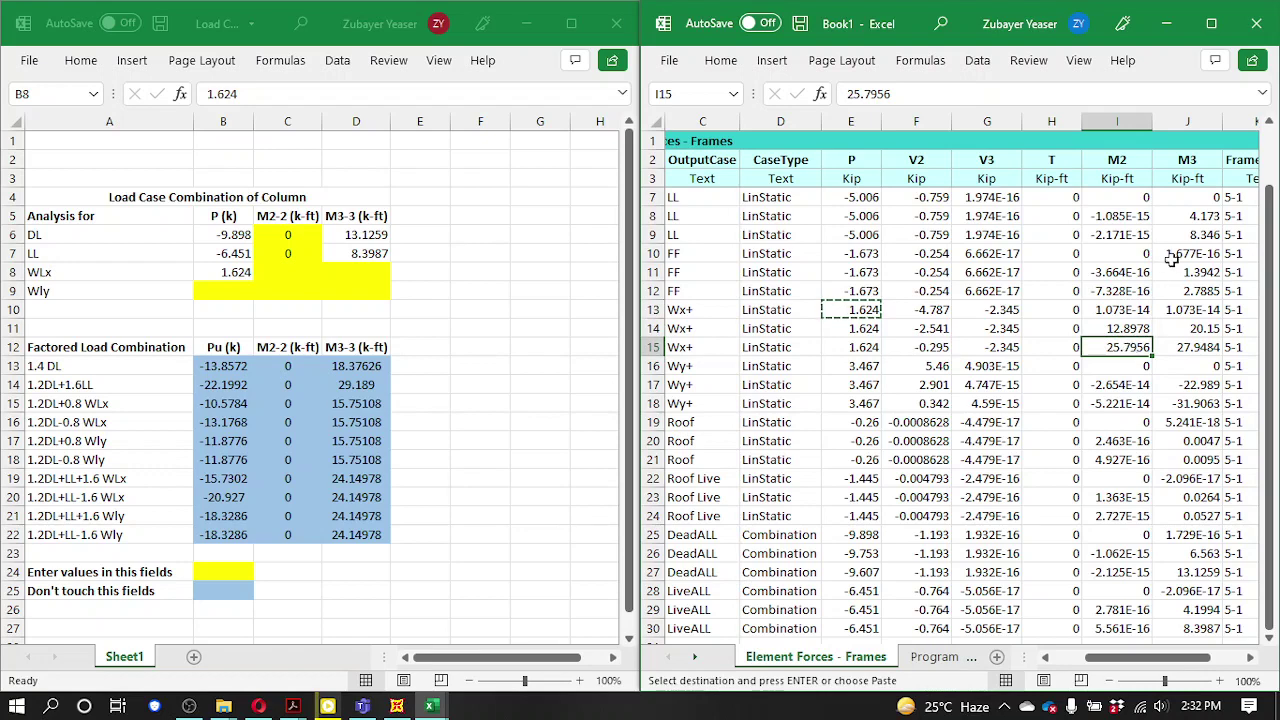
key("ctrl+c")
left_click(280, 274)
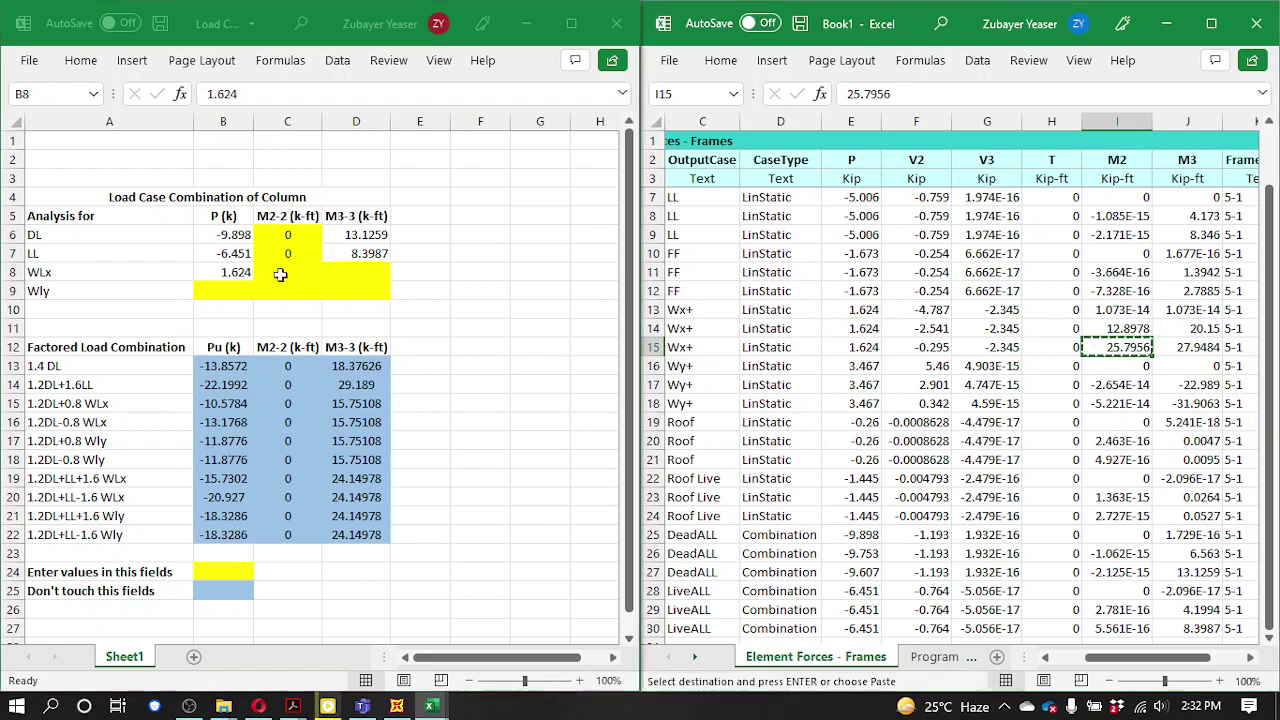
left_click(279, 274)
key("ctrl+v")
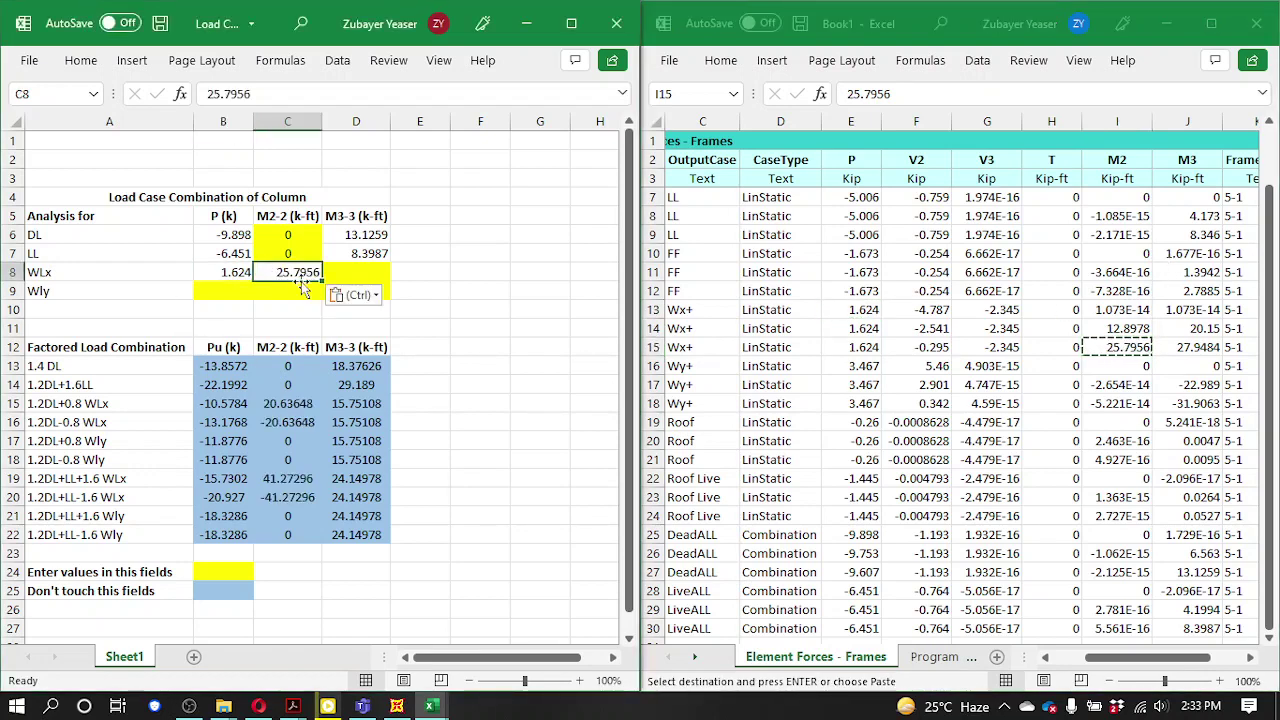
- Copy the Wx+ M3 moment of 27.9484 from J15 in Book1 into the WLx M3-3 field, D8
left_click(1136, 342)
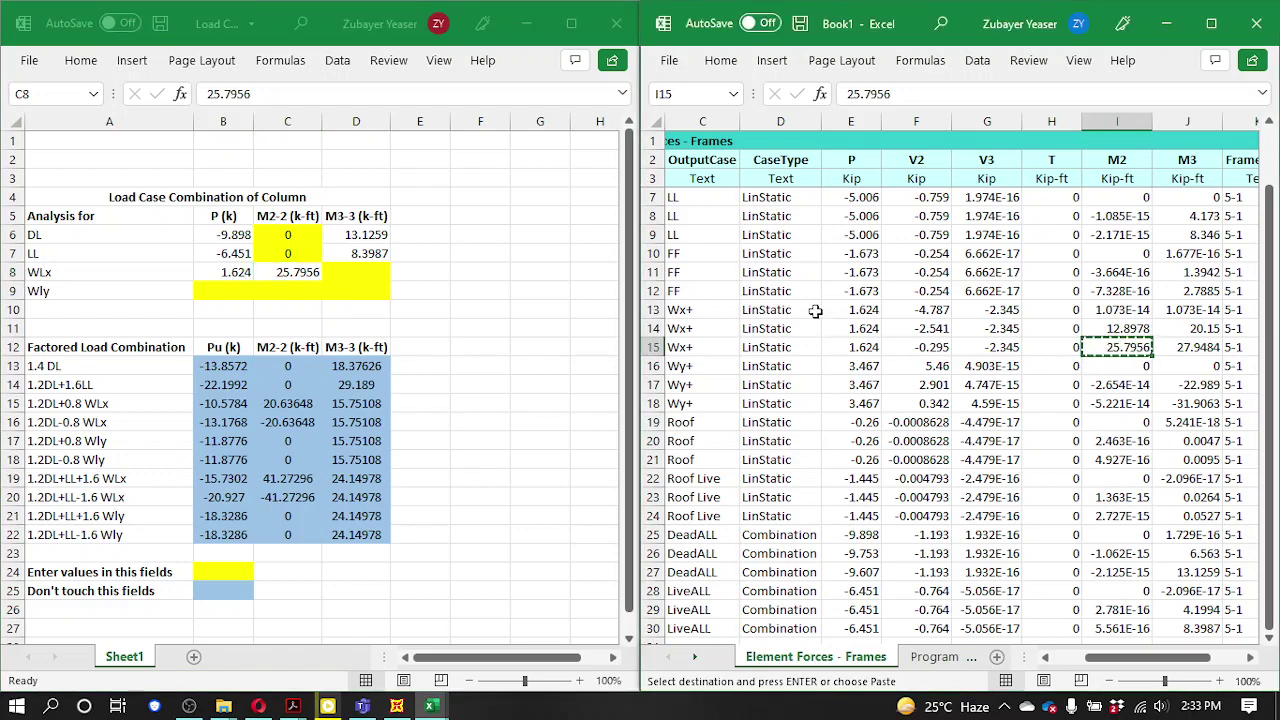
left_click_drag(686, 310, 1222, 345)
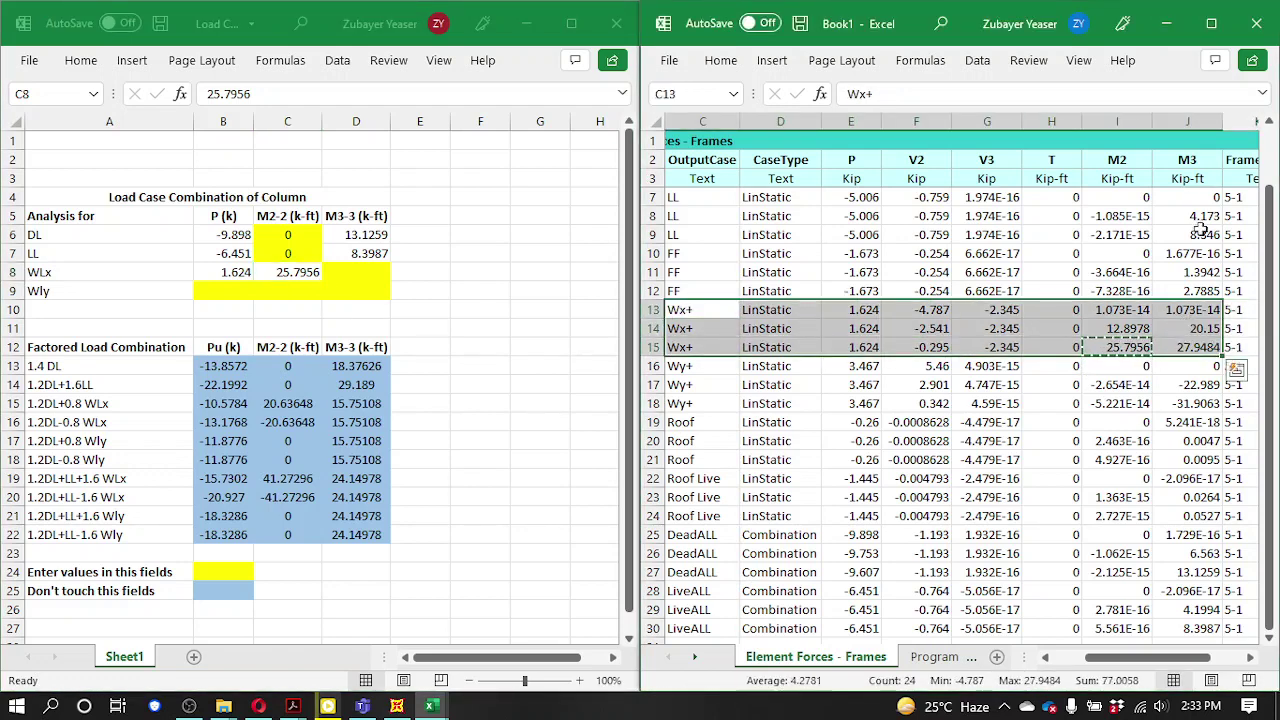
left_click(1185, 347)
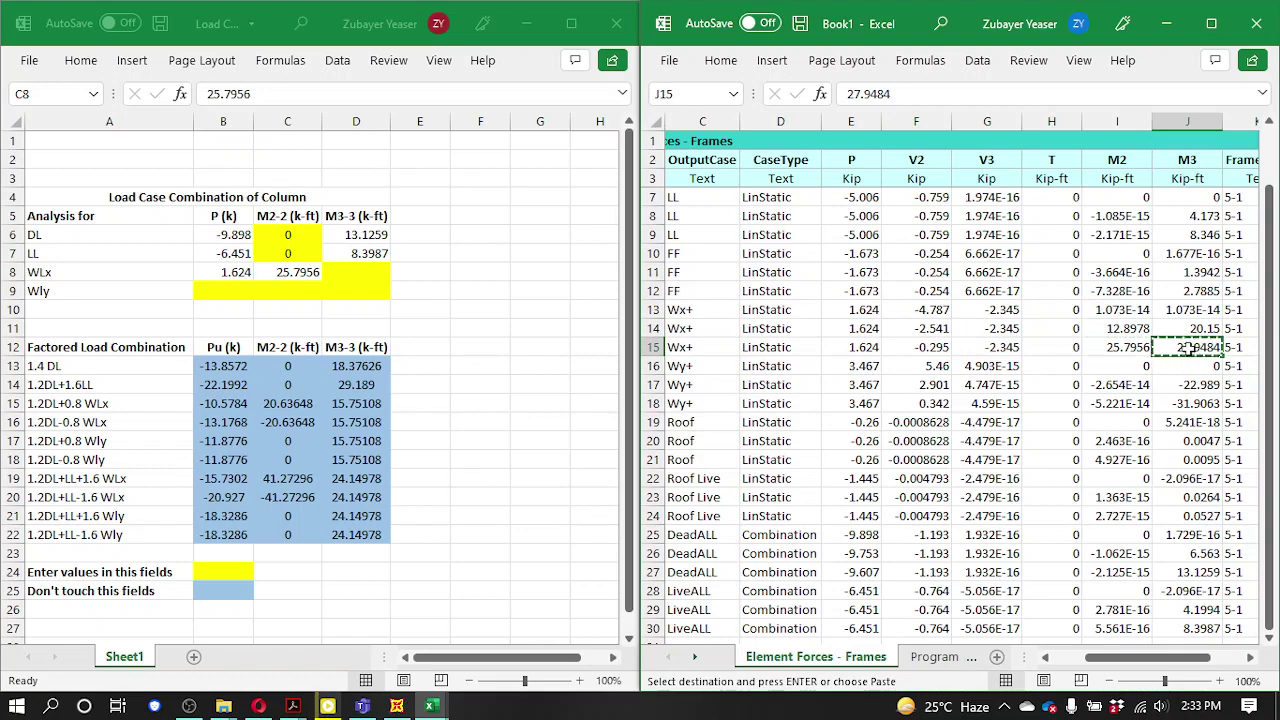
left_click(361, 272)
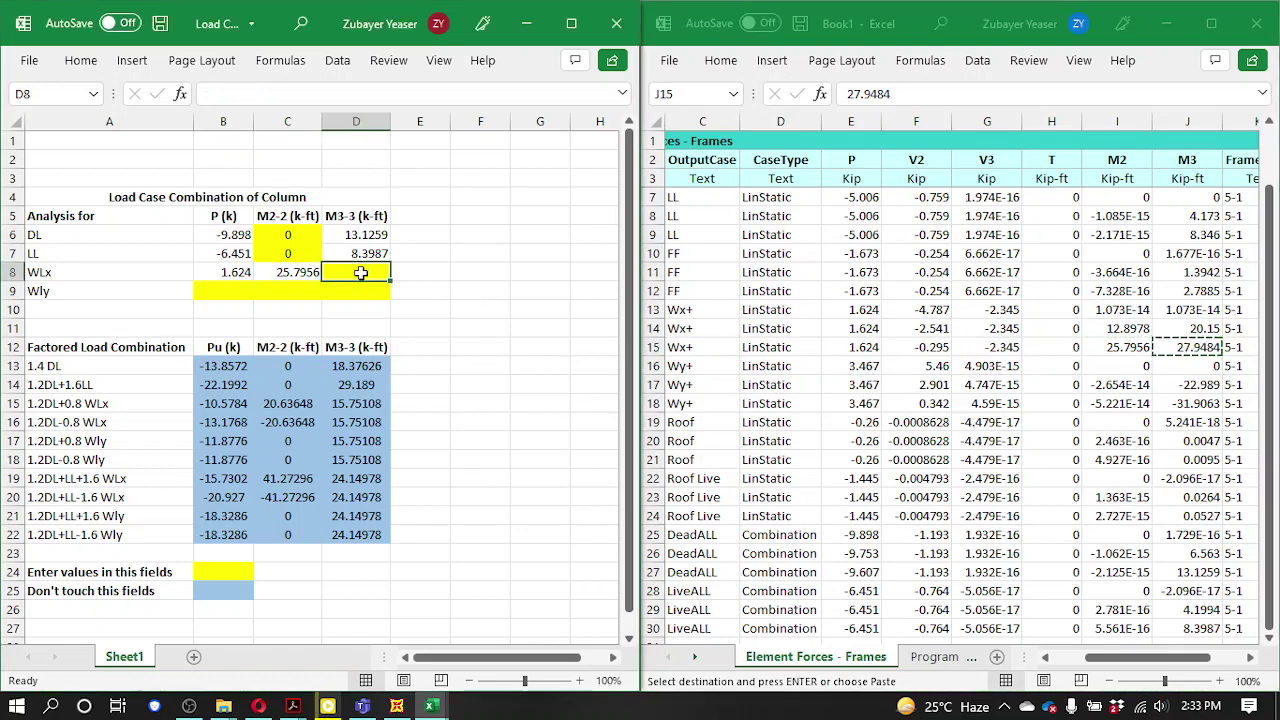
key("ctrl+v")
left_click(315, 306)
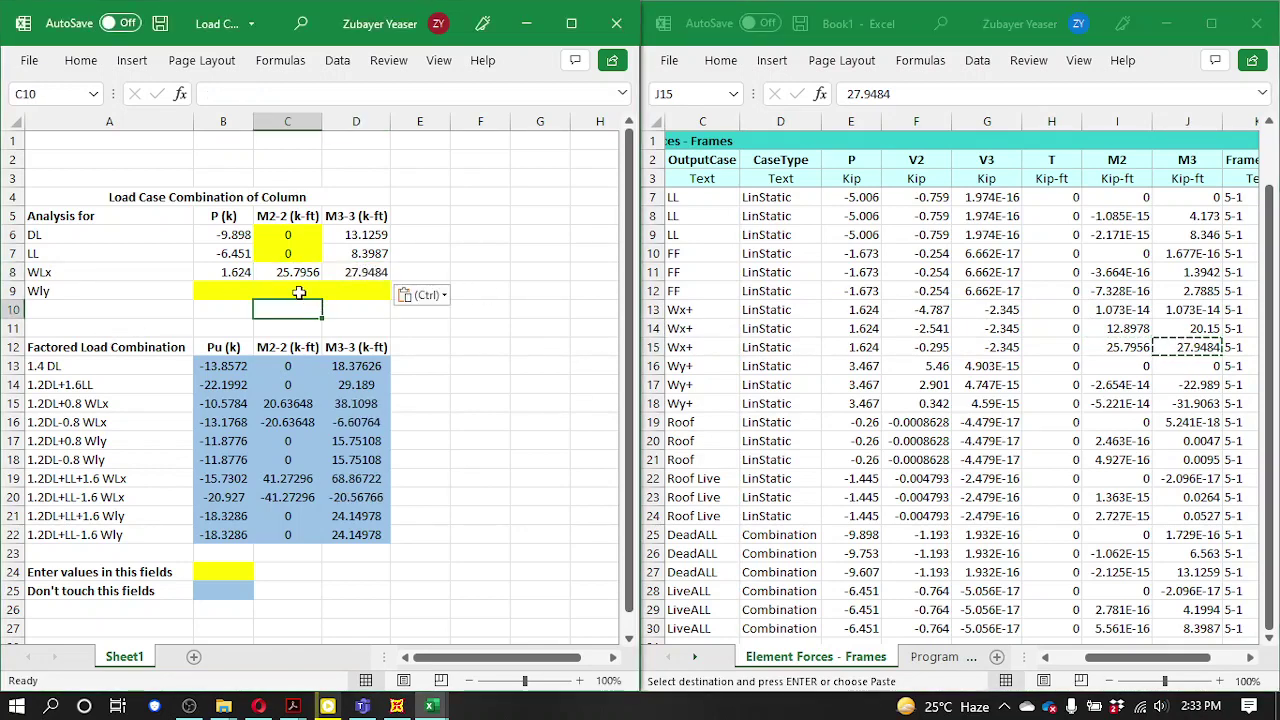
- Copy the Wy+ axial force P of 3.467 from E17 in Book1 into the Wly P field, B9
left_click(686, 372)
left_click_drag(686, 372, 1232, 412)
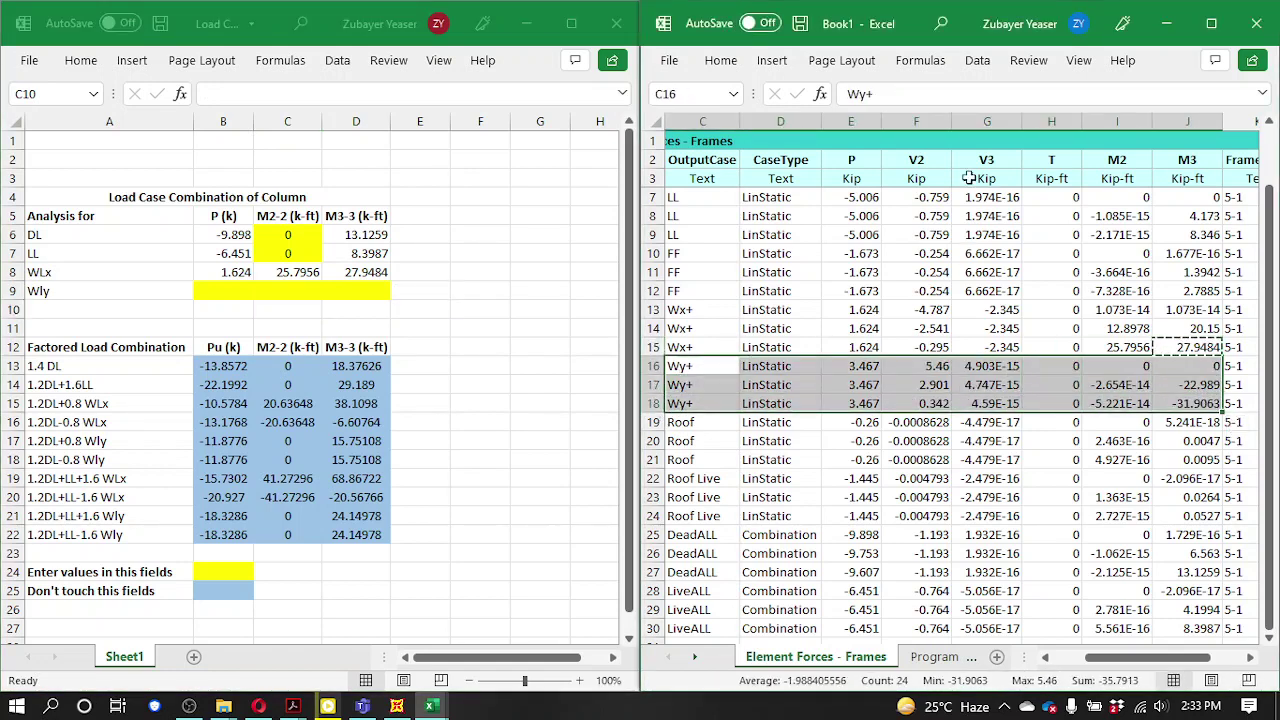
left_click(868, 384)
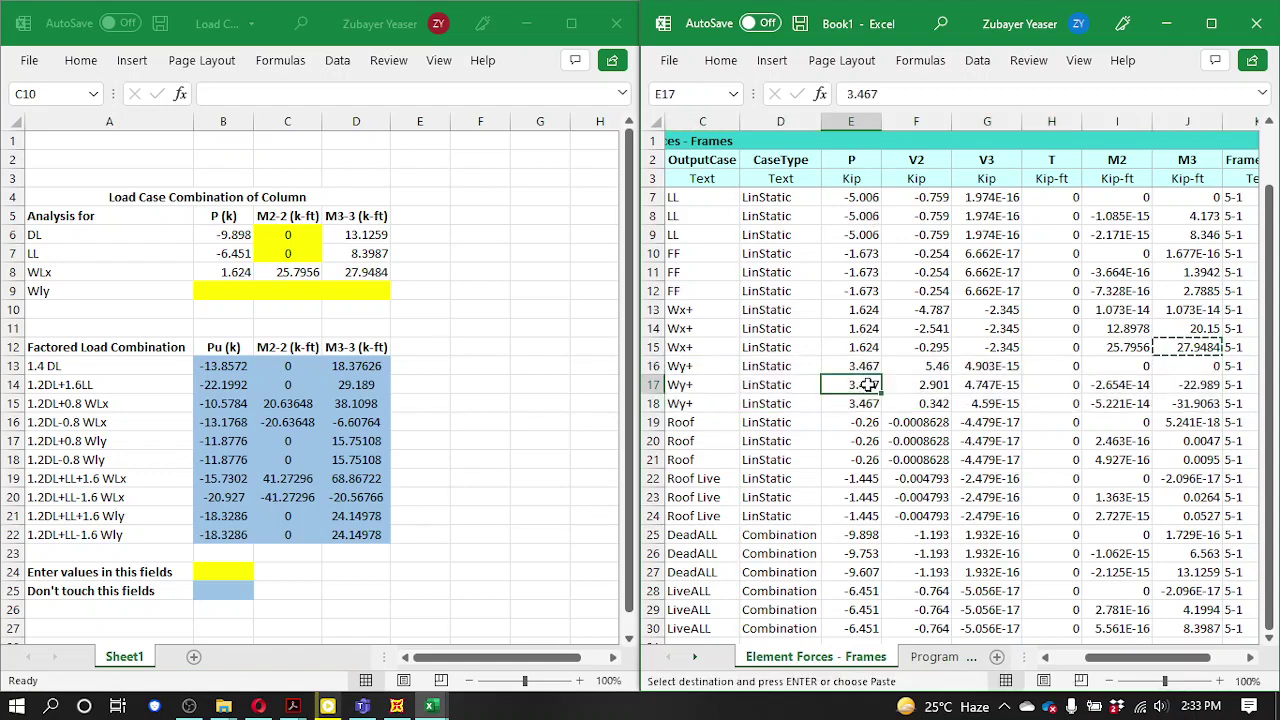
key("ctrl+c")
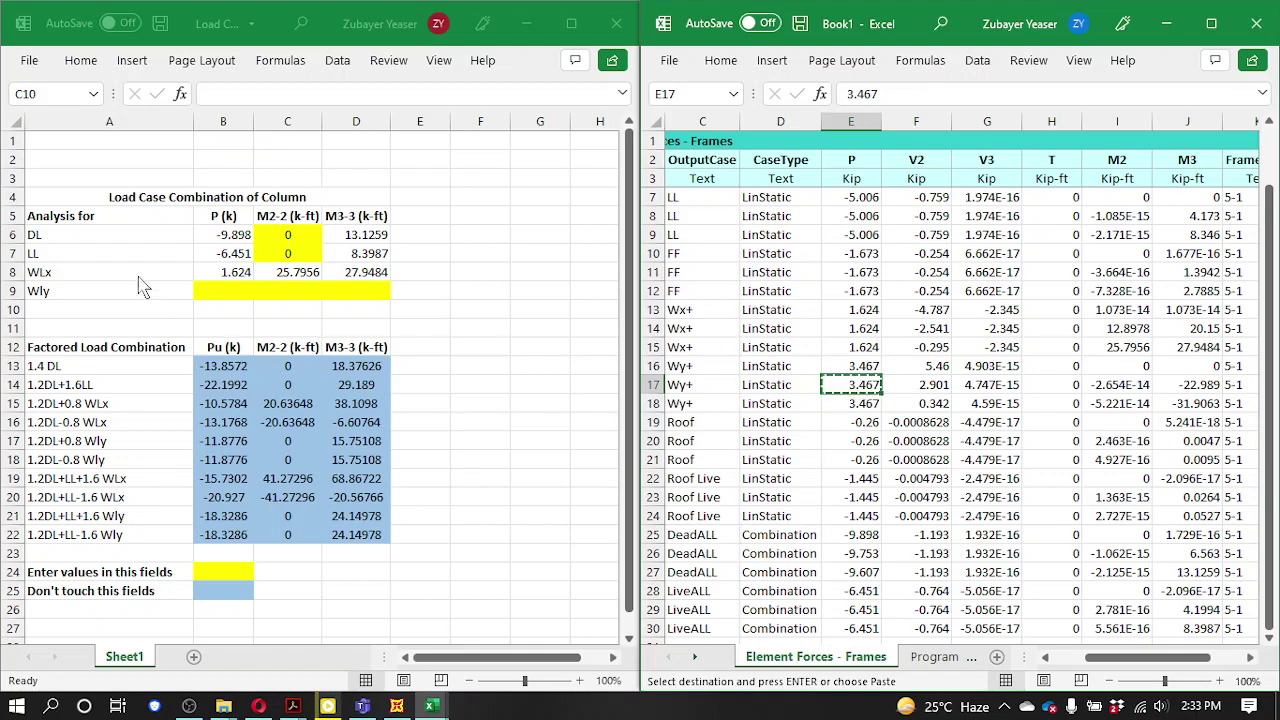
left_click(229, 287)
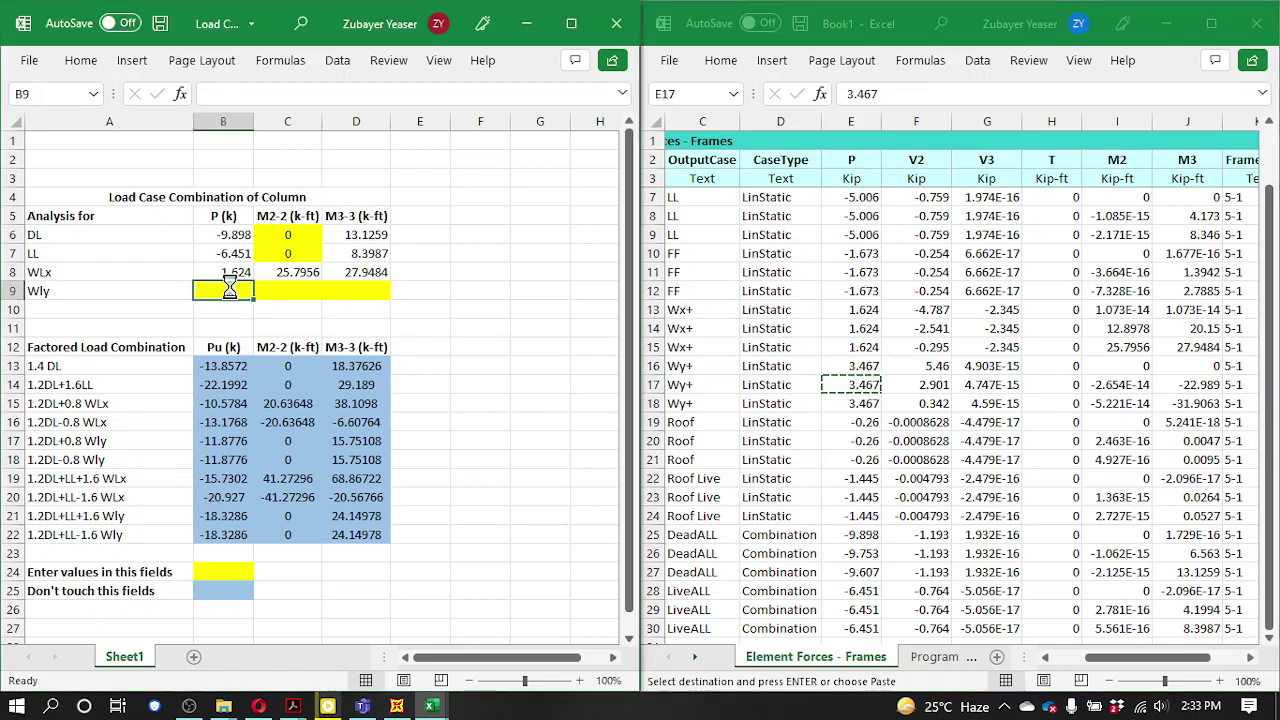
key("ctrl+v")
- Check the M2 values in the Wy+ rows of Book1 and enter 0 as the Wly M2-2 moment in C9
left_click(1064, 352)
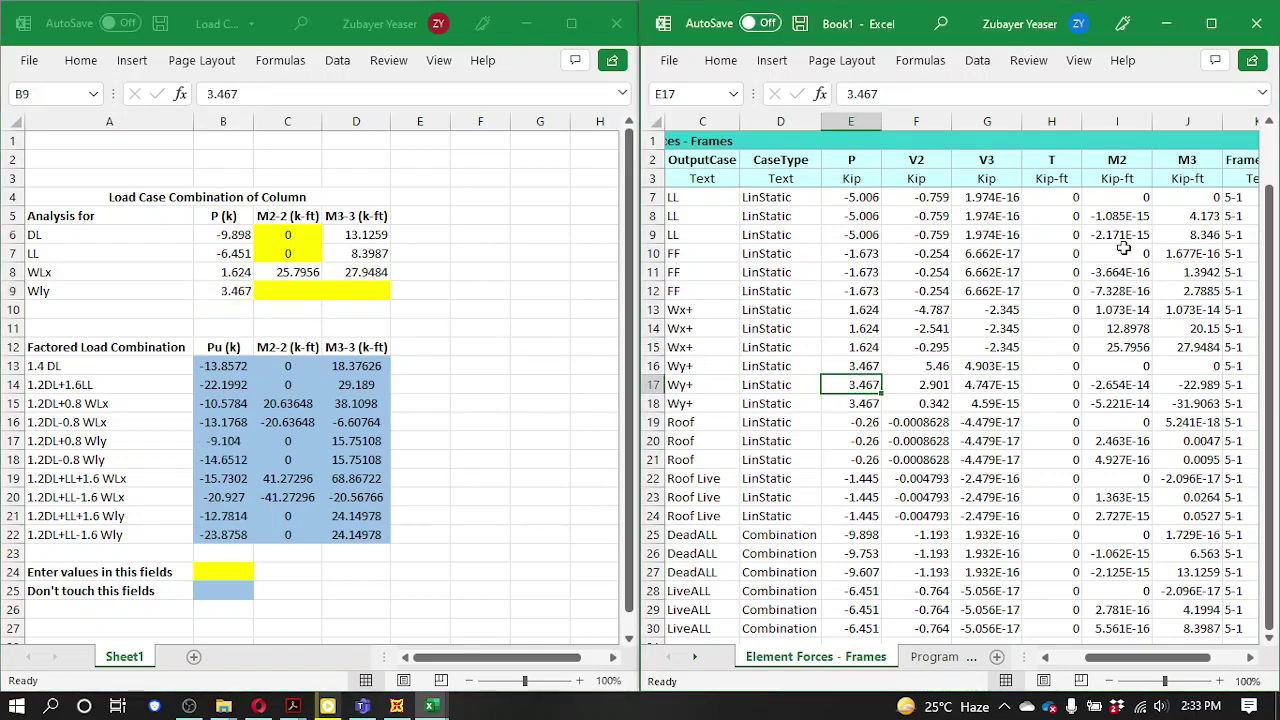
left_click_drag(1120, 366, 1130, 405)
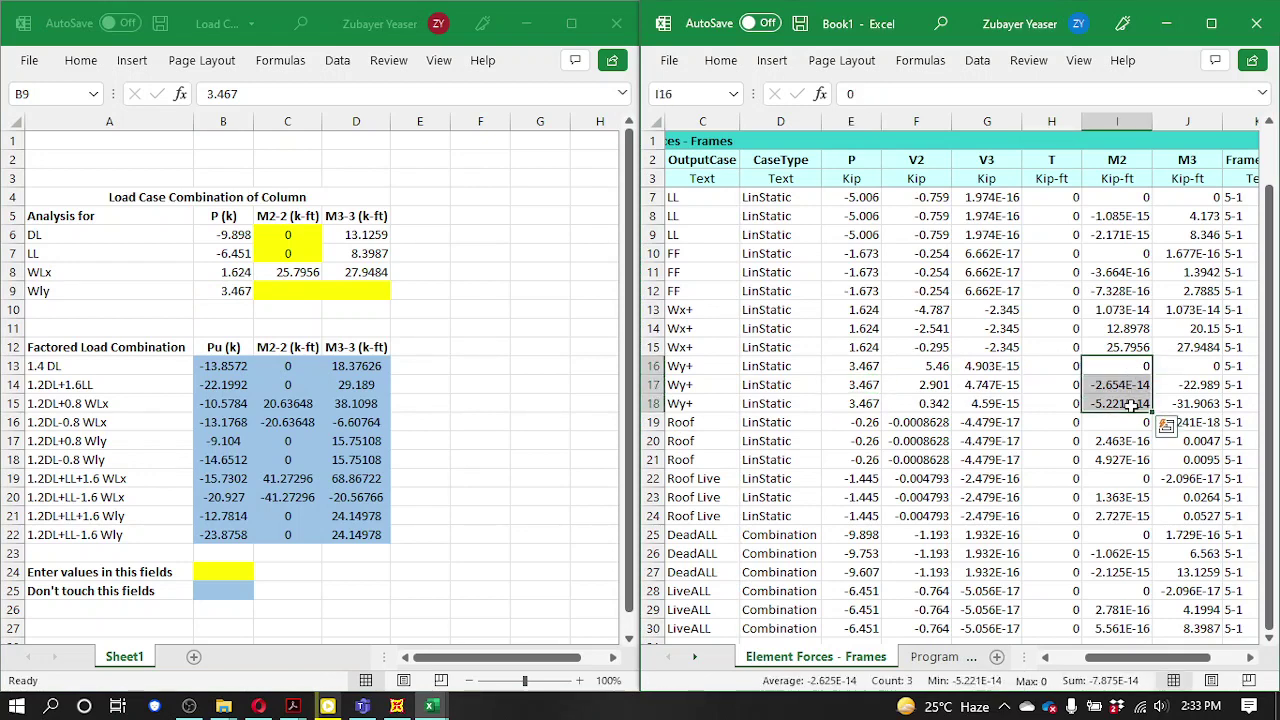
left_click(298, 291)
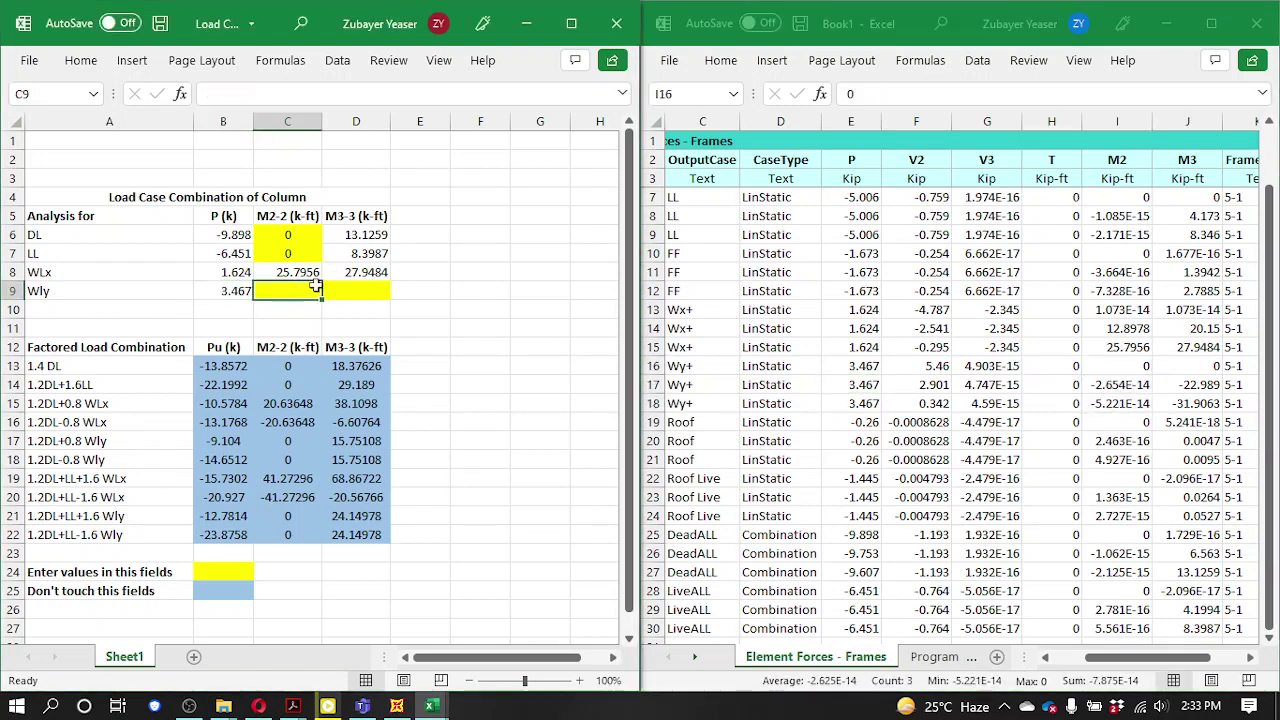
type("0")
key("Tab")
- Copy the Wy+ M3 moment of -31.9063 from J18 in Book1 into the Wly M3-3 field, D9
left_click(908, 384)
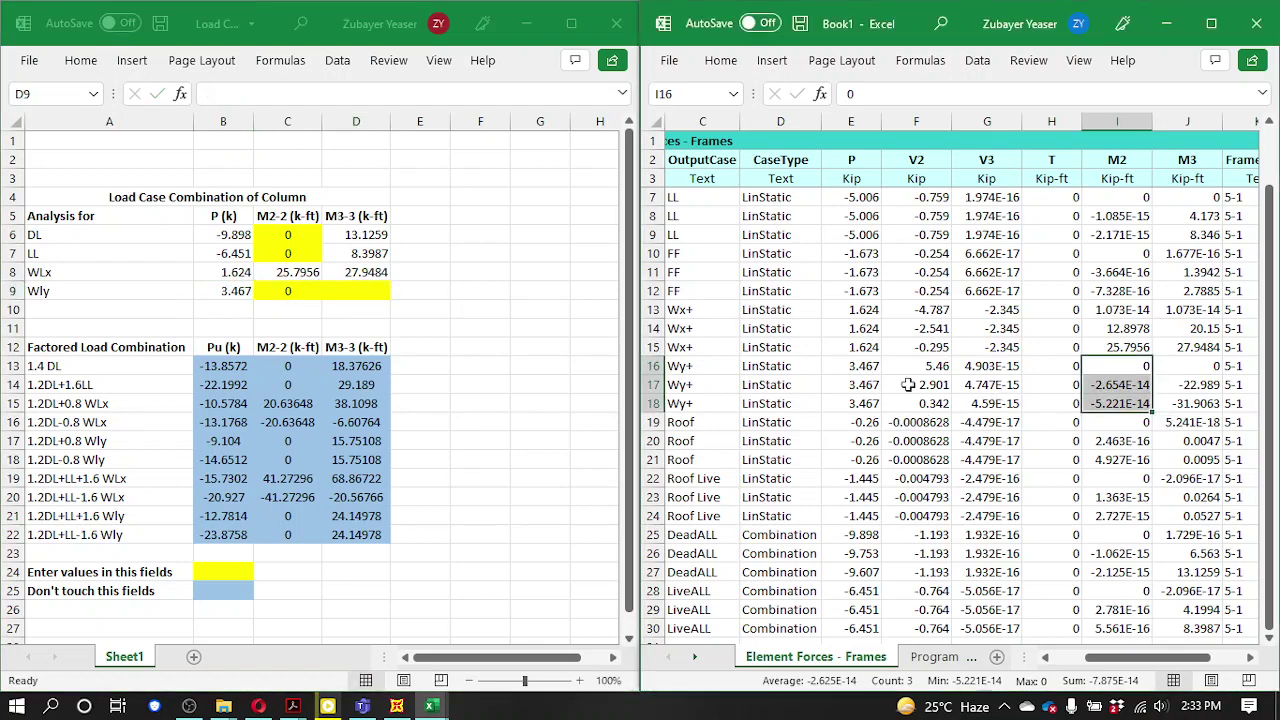
left_click_drag(1184, 366, 1190, 404)
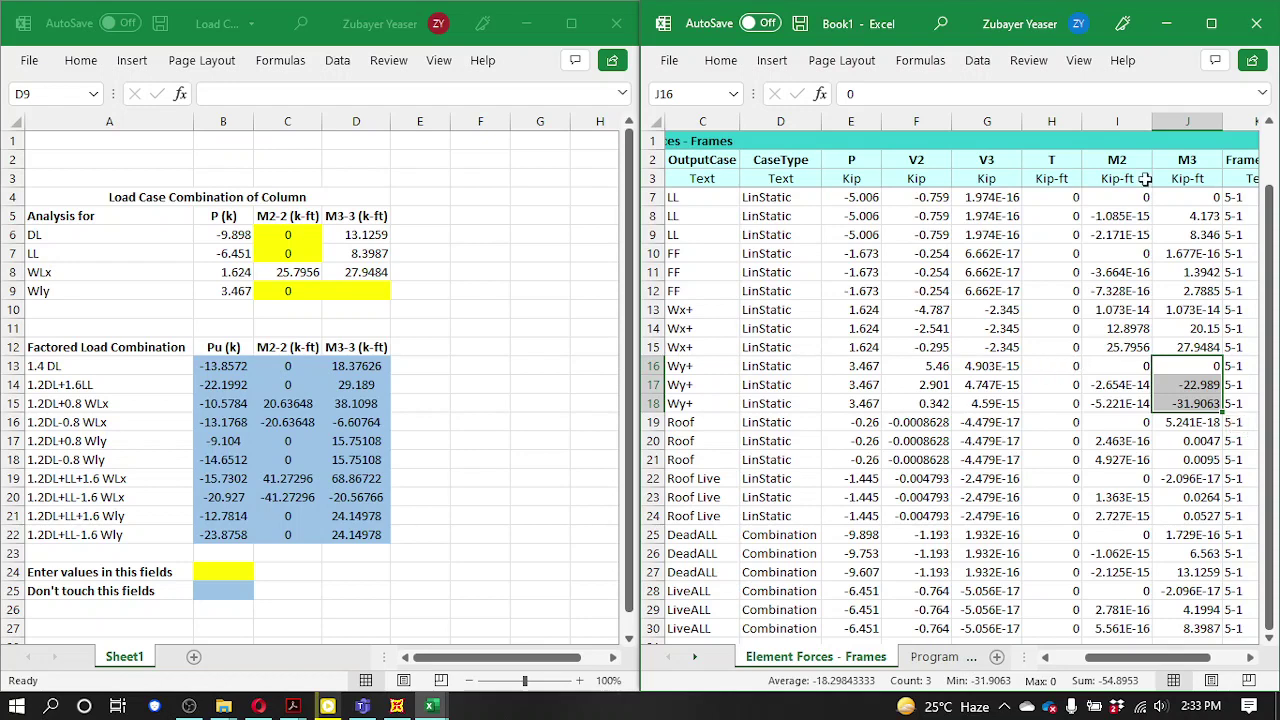
left_click(1205, 403)
key("ctrl+c")
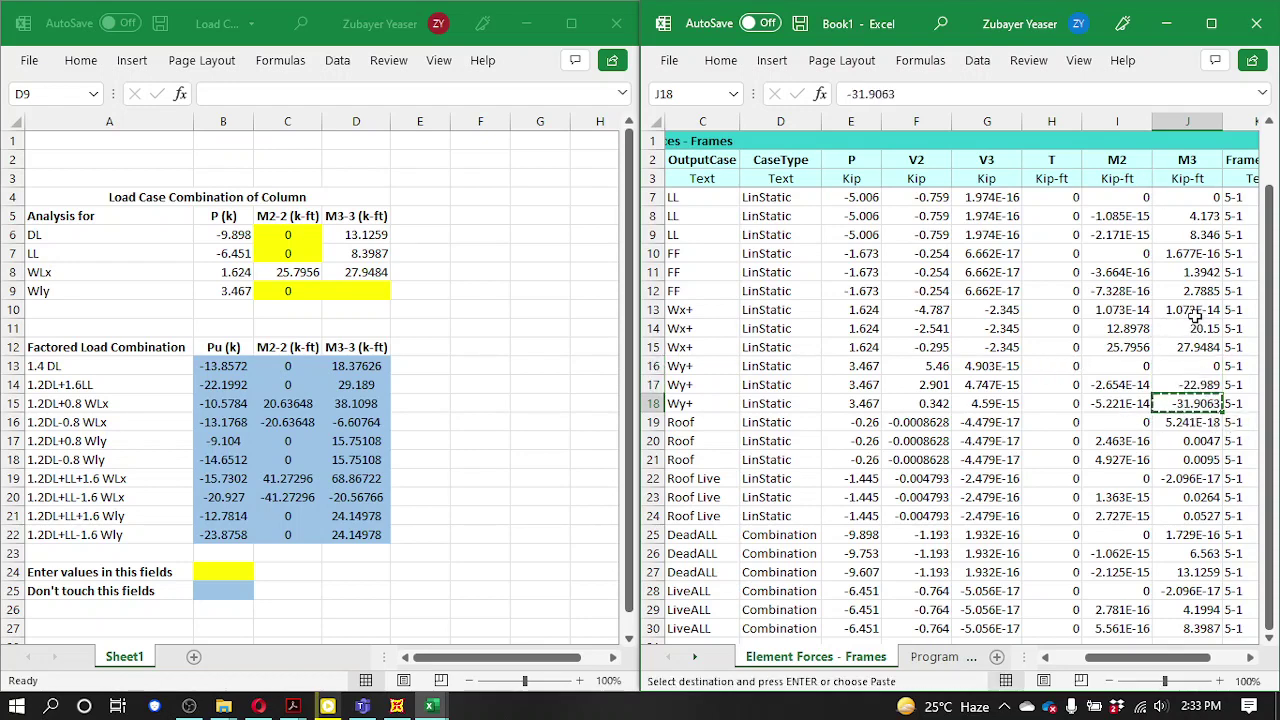
left_click(368, 288)
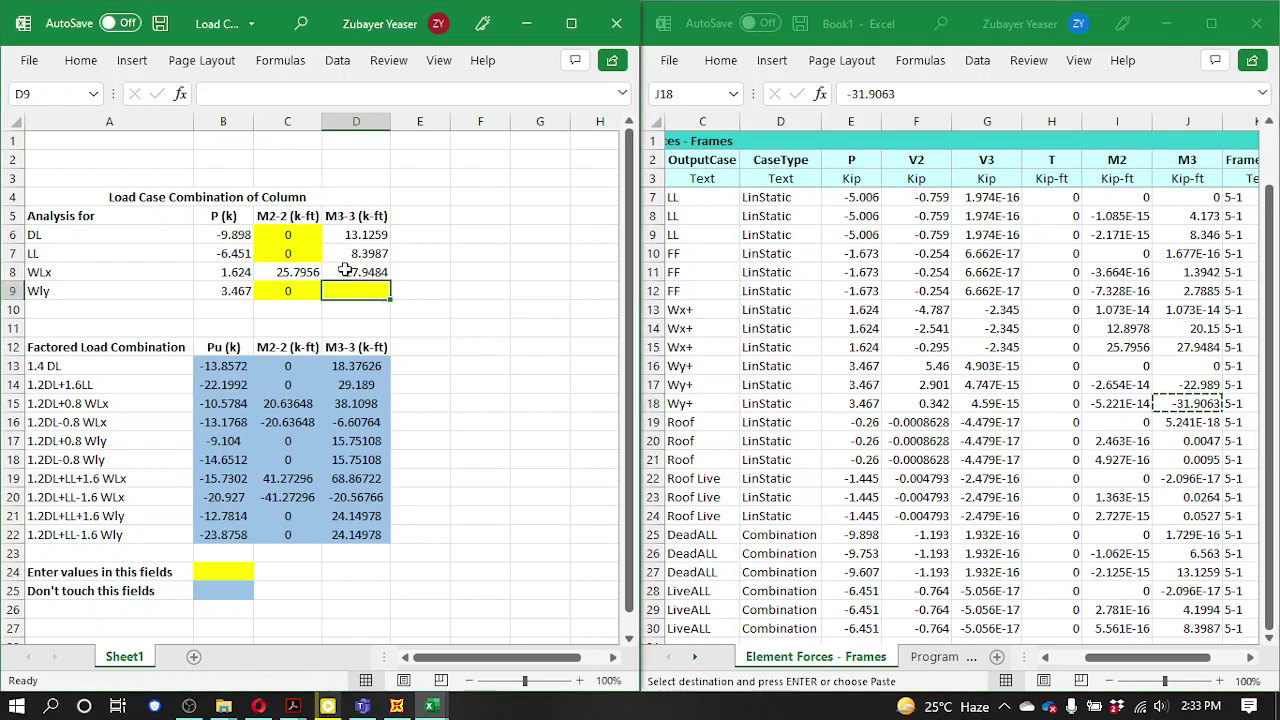
key("ctrl+v")
left_click(548, 401)
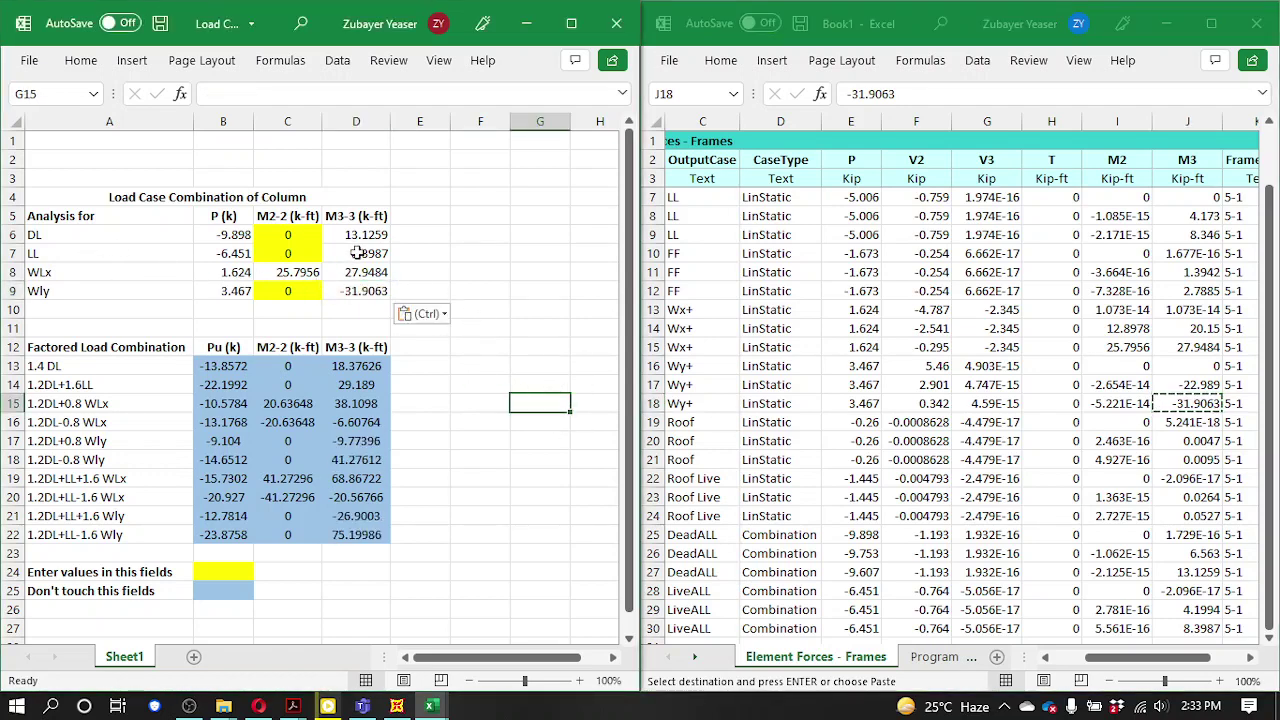
- Review the factored load combinations and make the governing 1.2DL+LL+1.6 WLx row, A19:D19, bold
left_click_drag(412, 385, 398, 547)
left_click(310, 588)
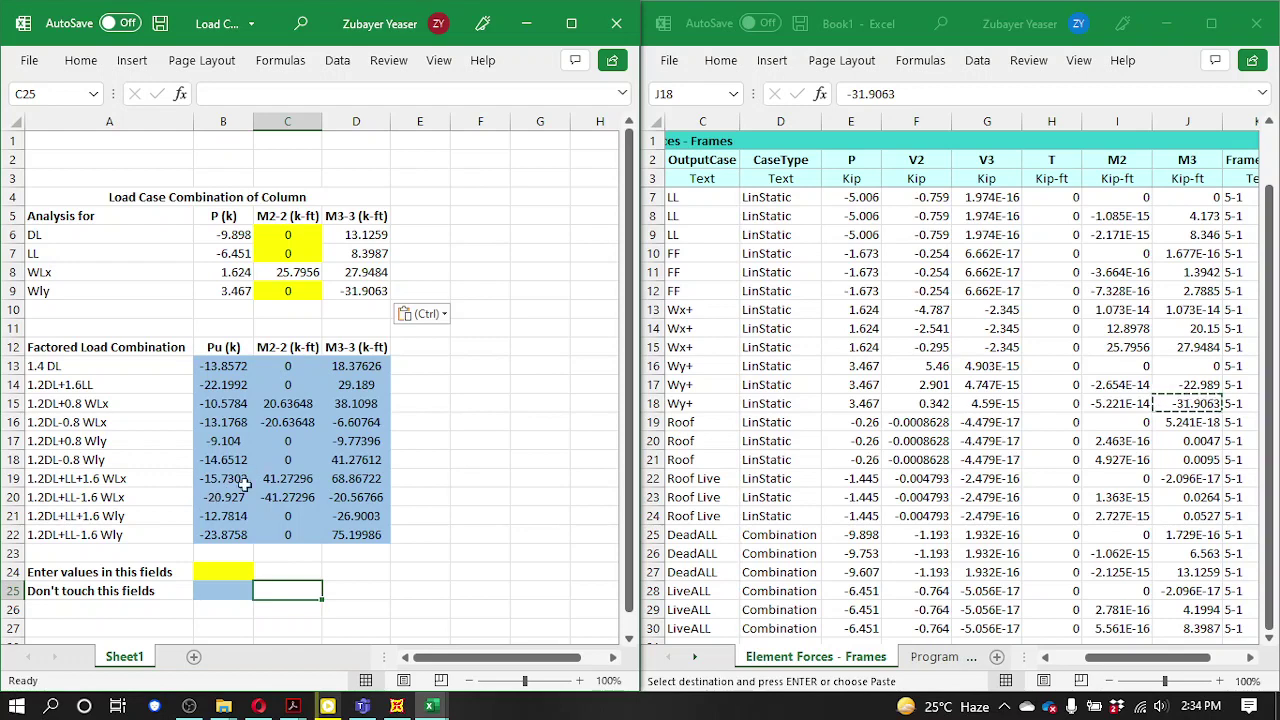
left_click_drag(228, 482, 368, 470)
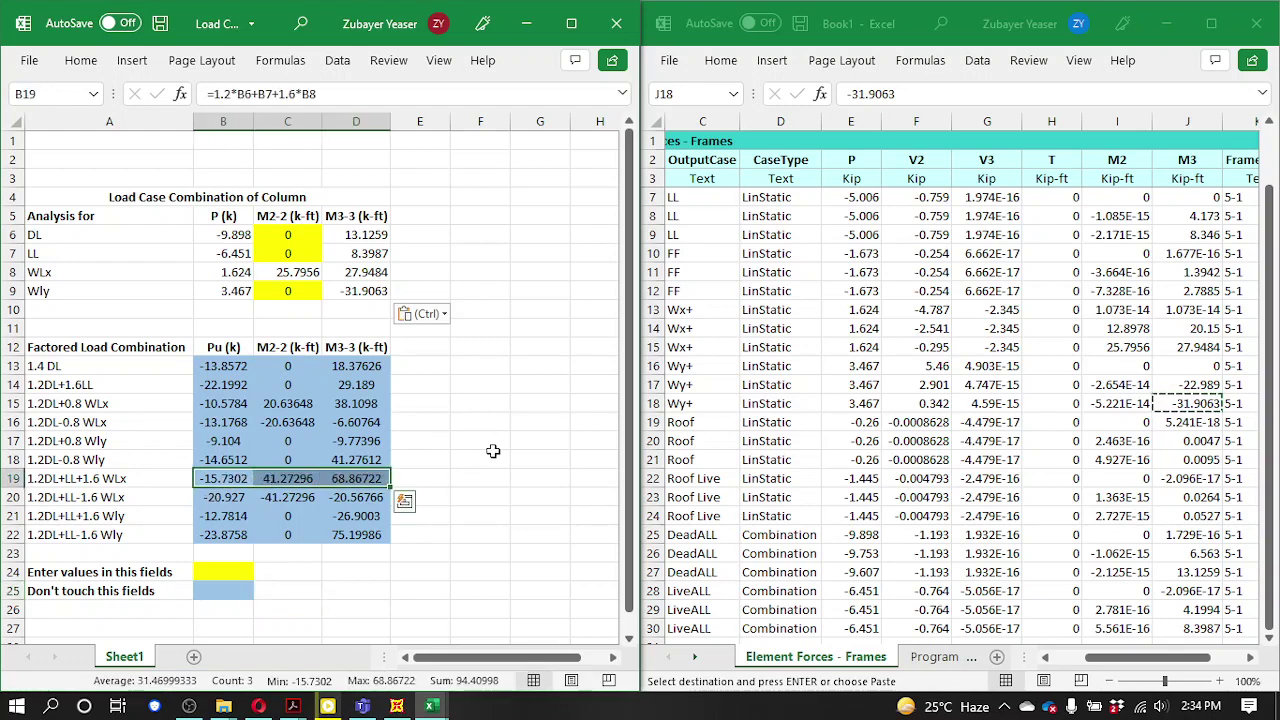
left_click_drag(86, 478, 356, 478)
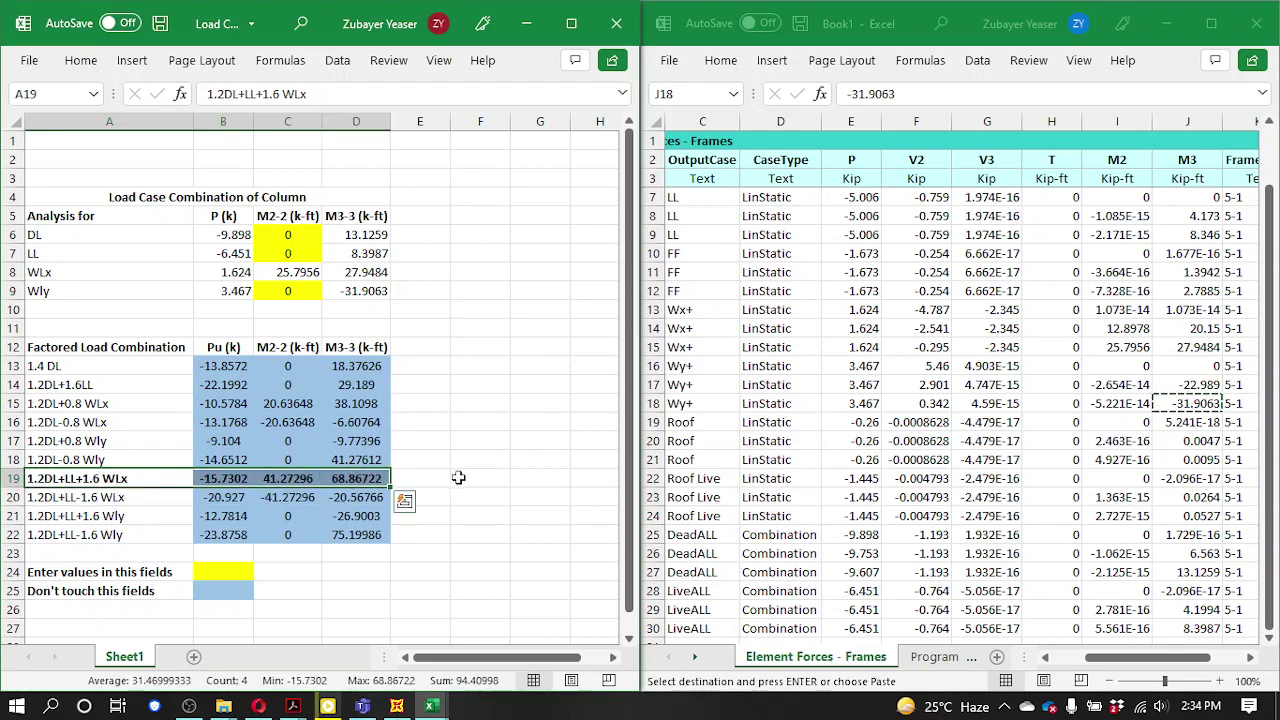
left_click(488, 465)
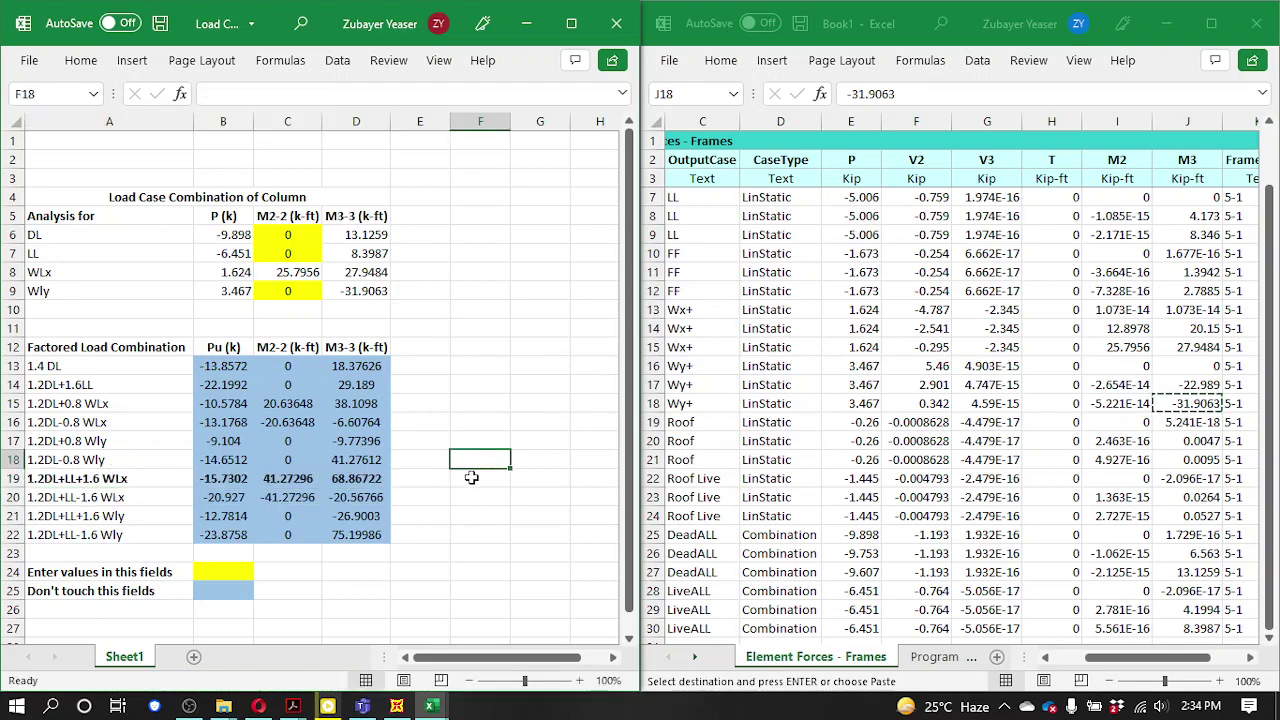
- Examine the Pu, M2-2 and M3-3 values of the 1.2DL+LL-1.6 WLx combination in row 20
left_click(414, 484)
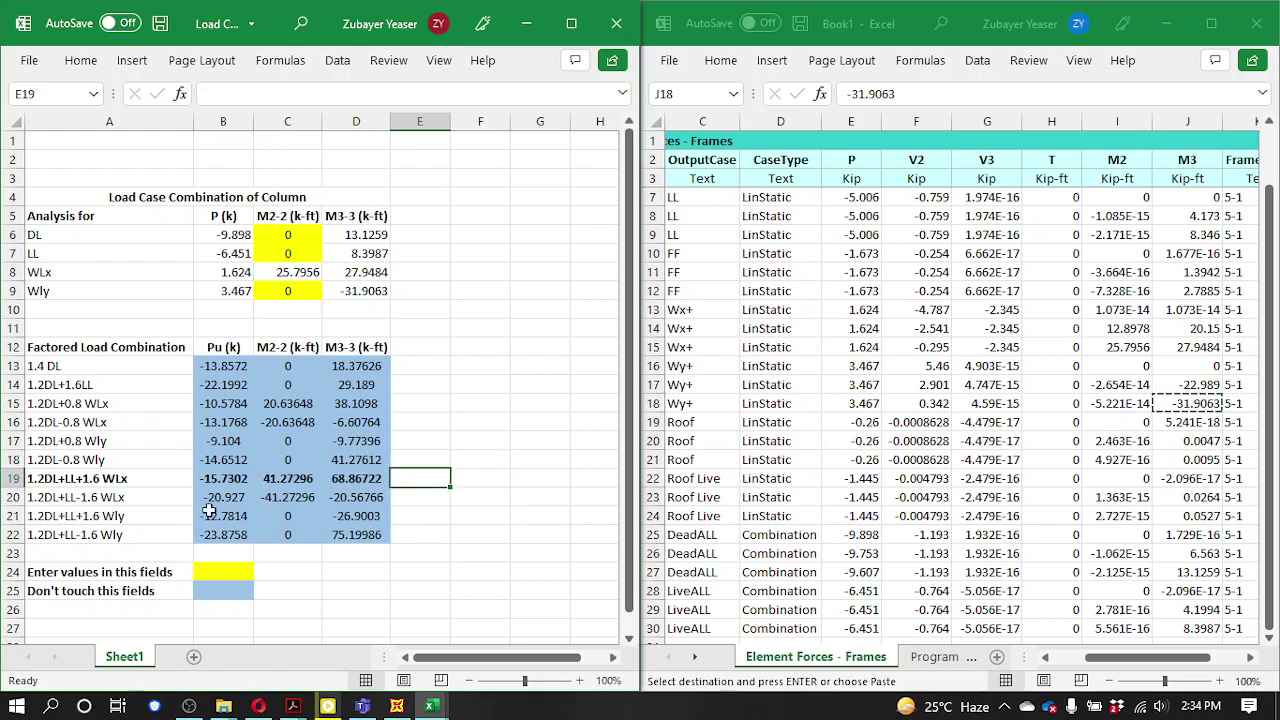
left_click_drag(219, 501, 359, 497)
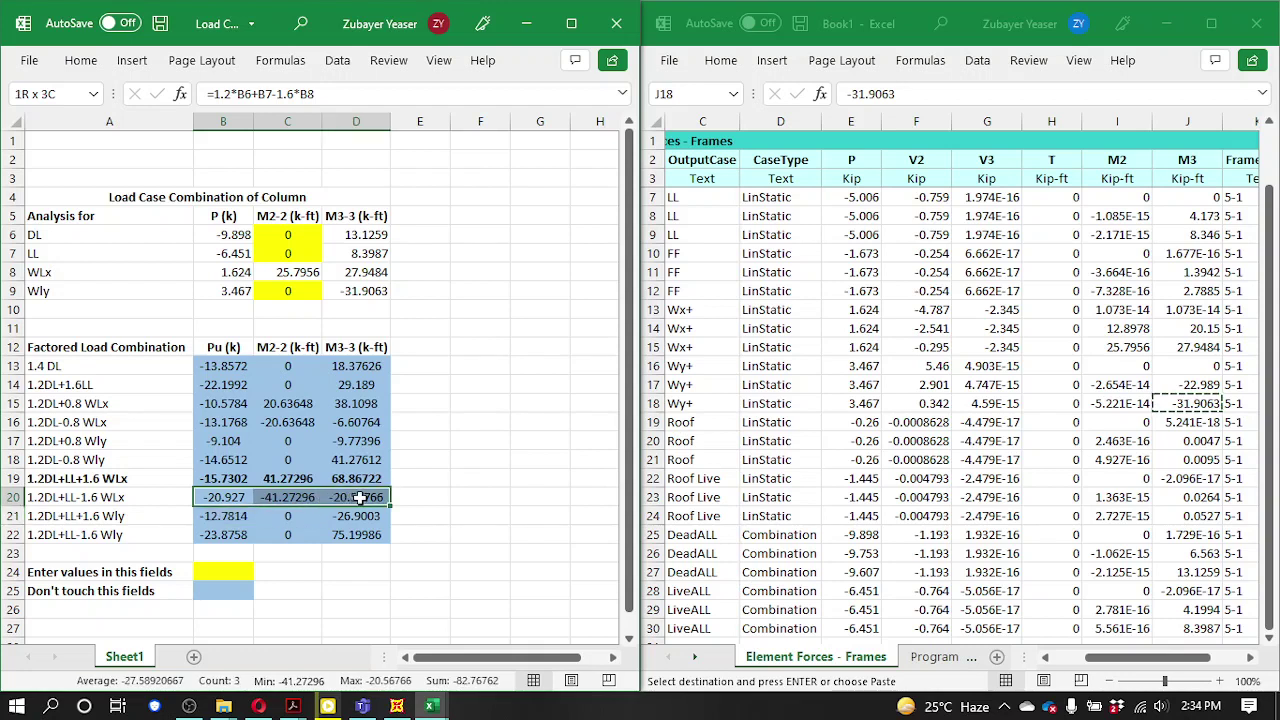
left_click(480, 590)
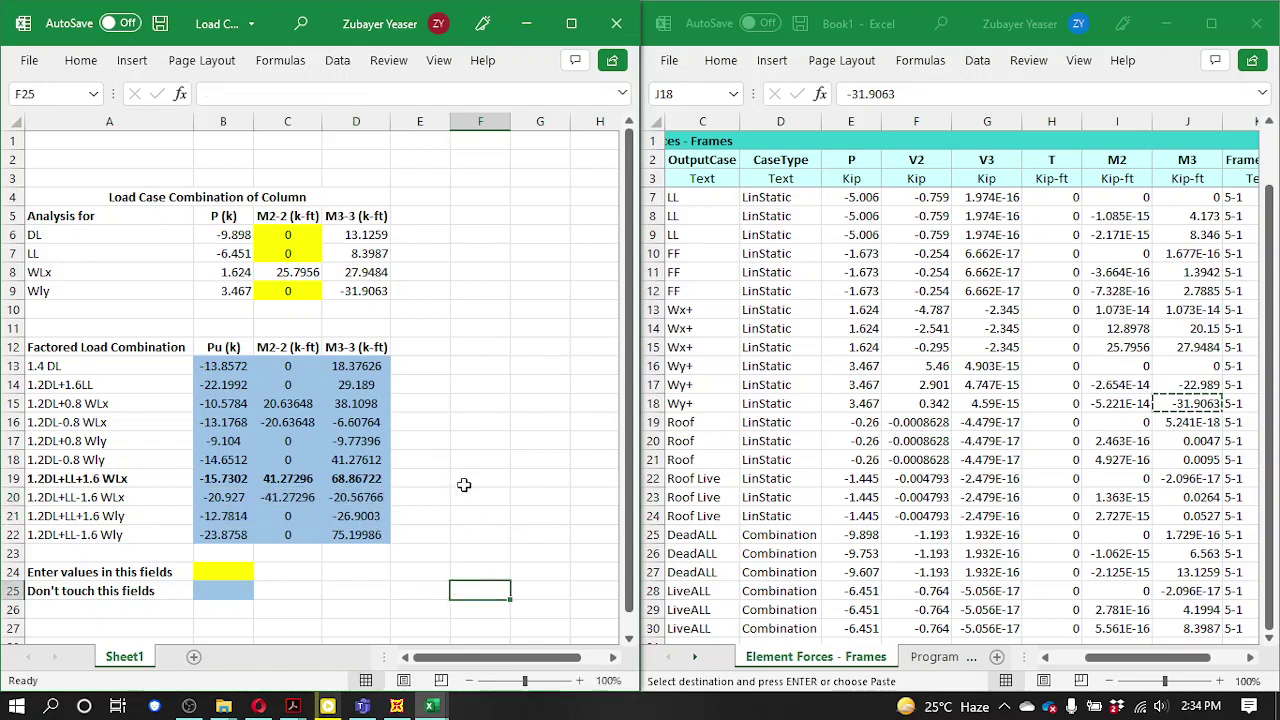
- Switch to SAP2000, close the Element Forces - Frames table, and inspect the lower and upper grid D column segments in the Y=0 elevation
left_click(397, 706)
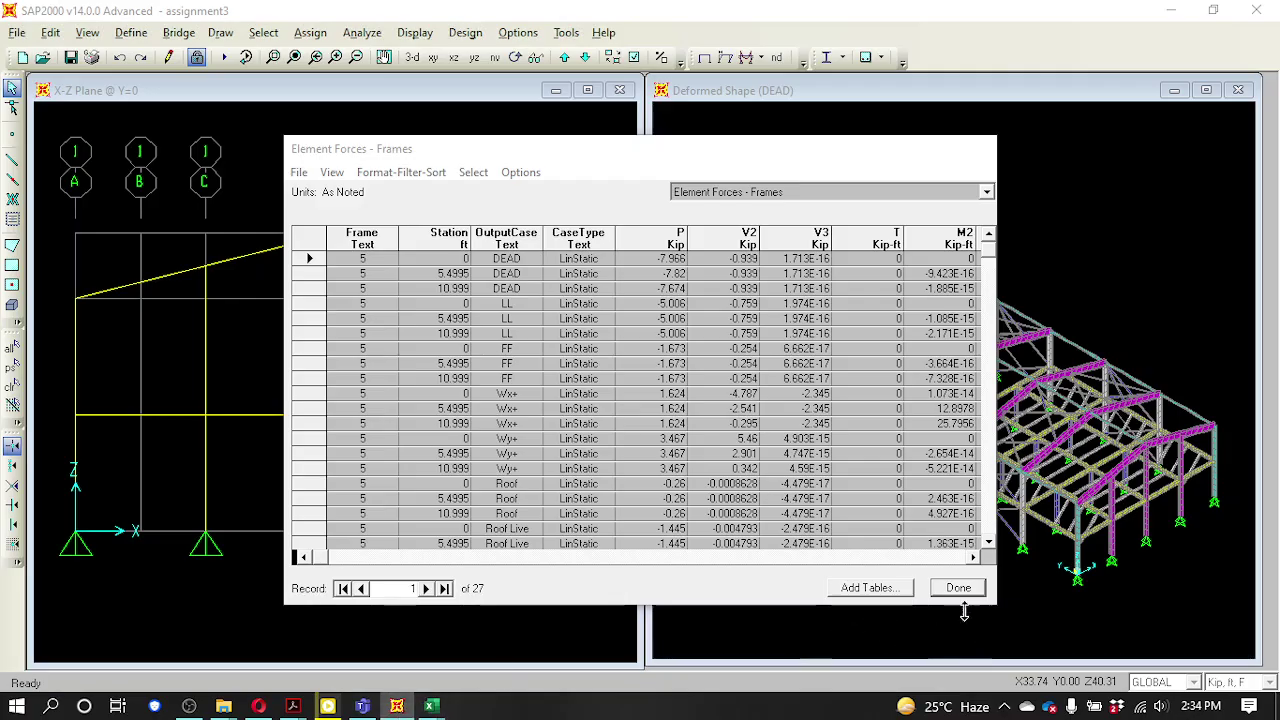
left_click(958, 588)
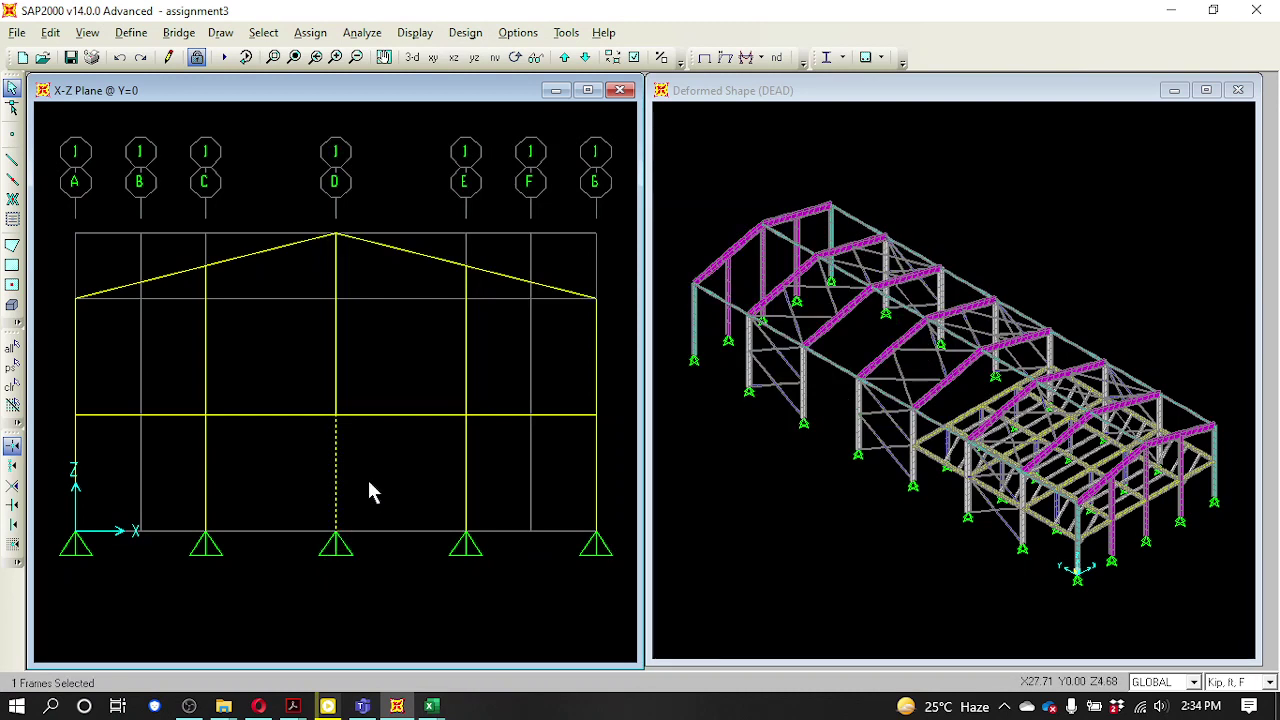
left_click_drag(385, 514, 285, 469)
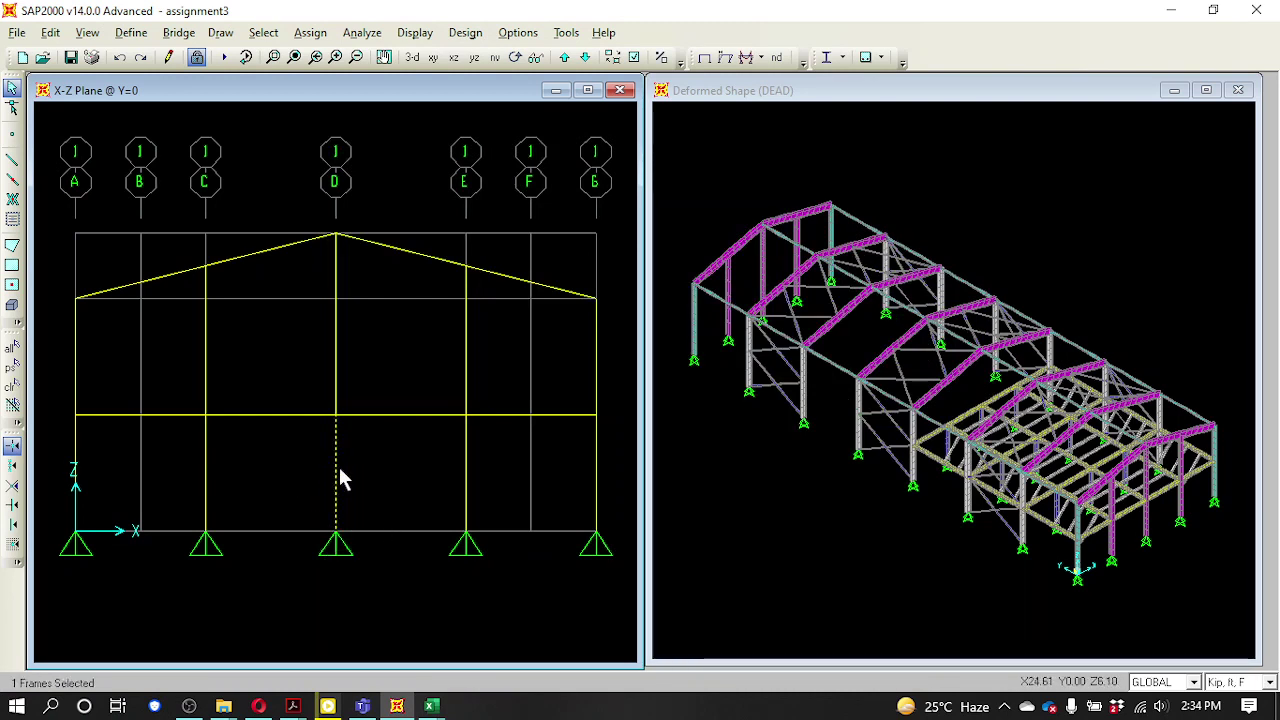
key("ctrl+q")
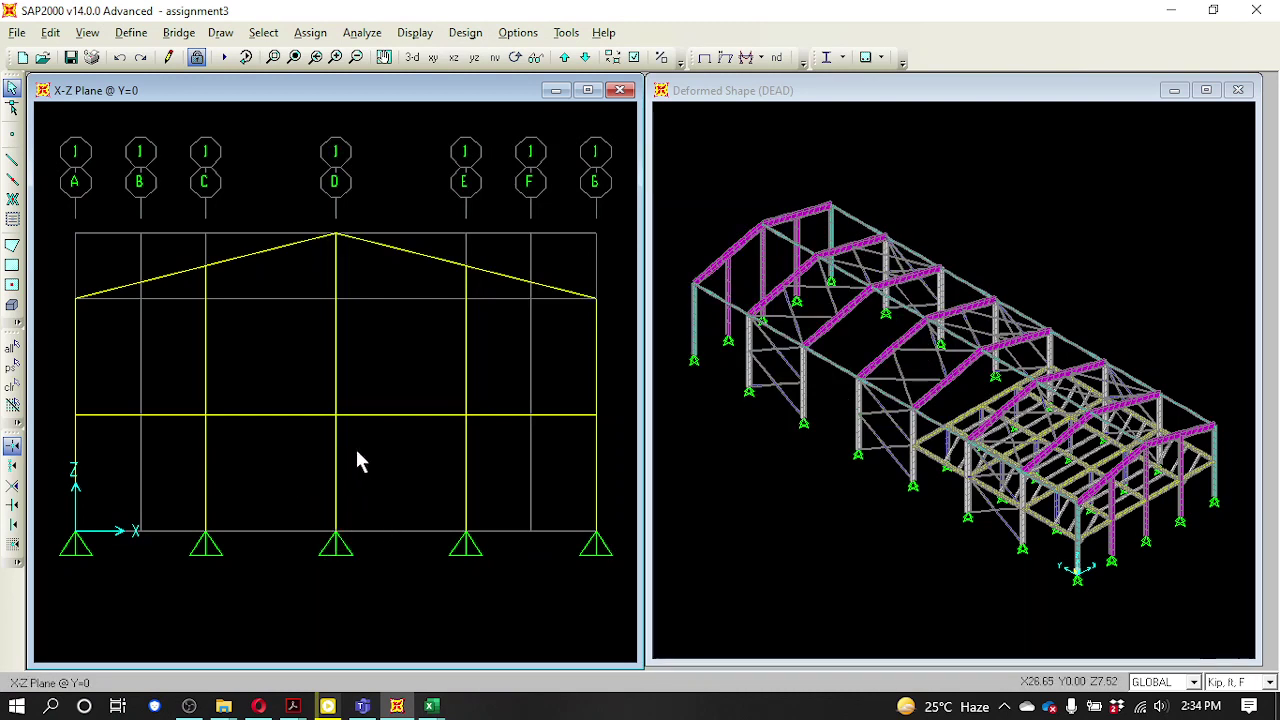
left_click_drag(364, 383, 303, 279)
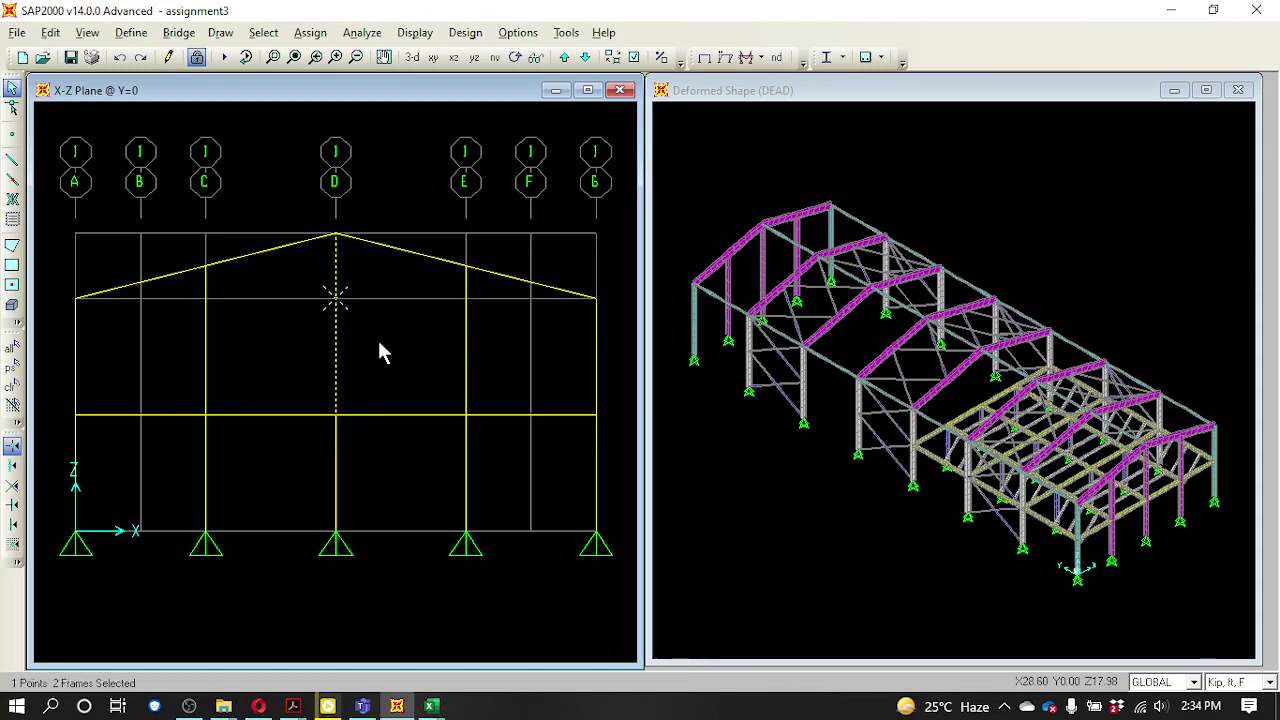
key("ctrl+q")
left_click(397, 706)
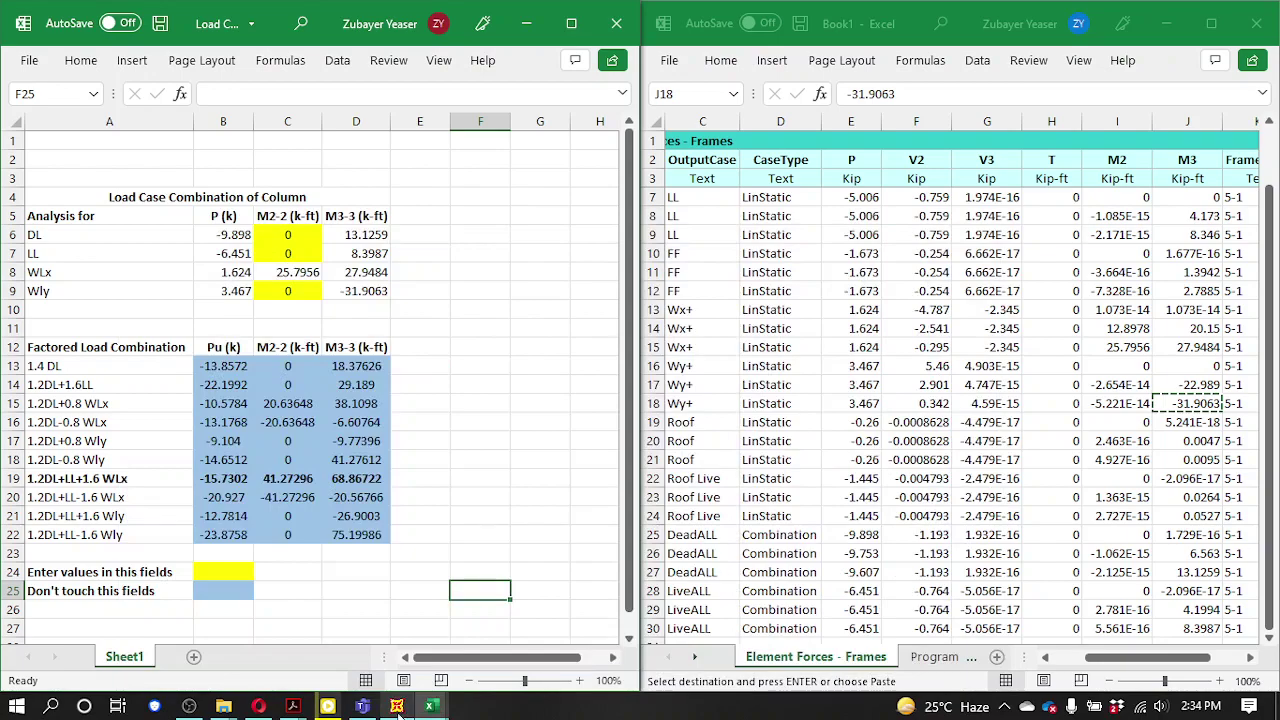
left_click(397, 706)
- Locate column S at grid D-8 on the steel column layout plan PDF and return to SAP2000
mouse_move(293, 704)
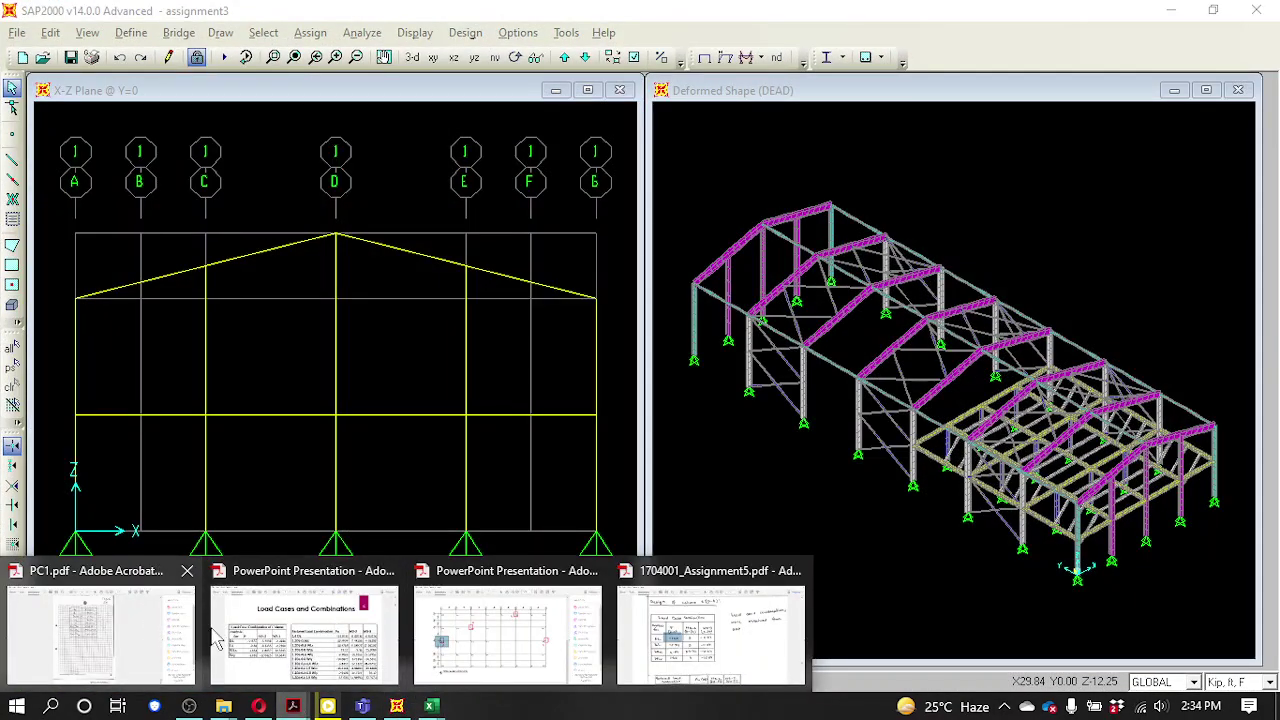
left_click(488, 625)
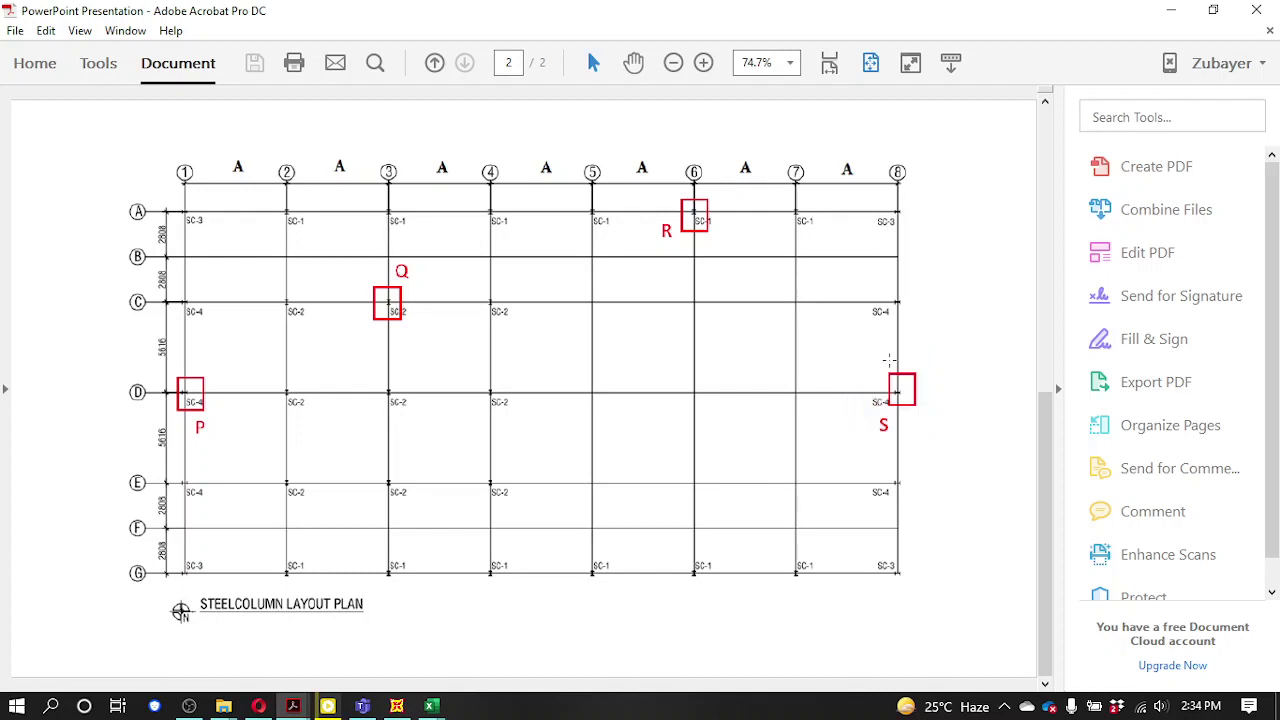
left_click_drag(870, 362, 922, 432)
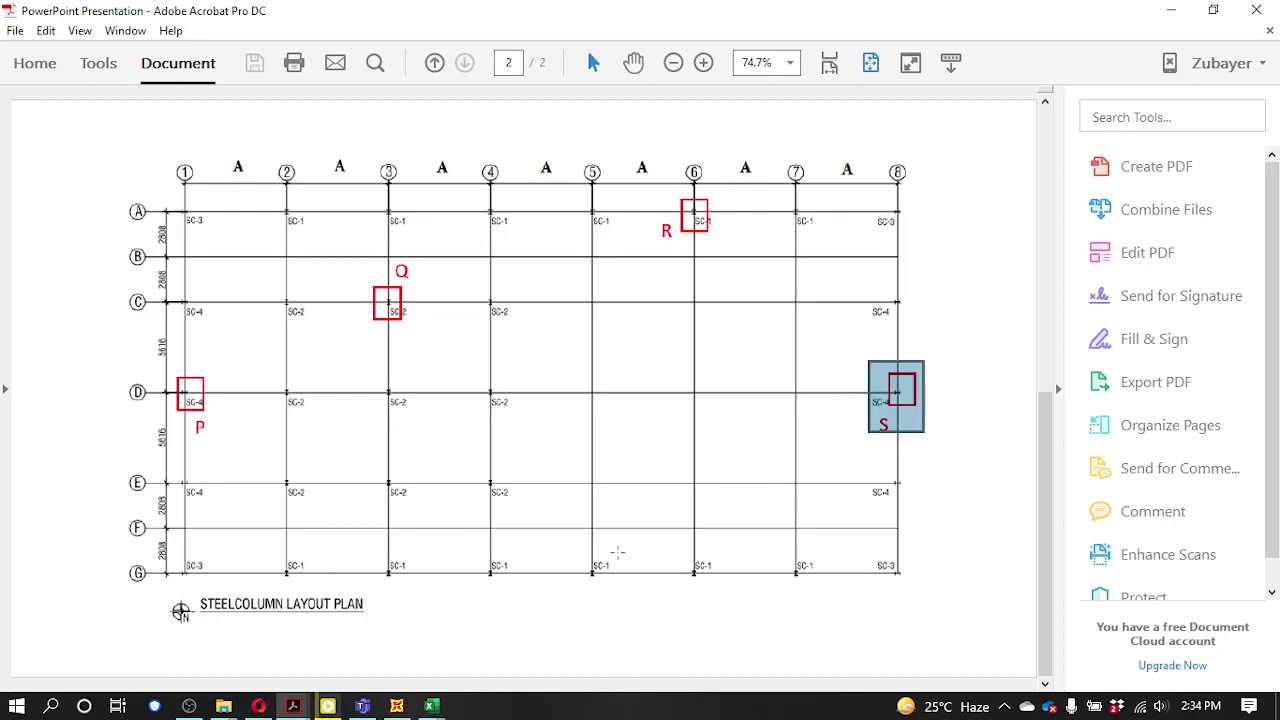
left_click(1171, 10)
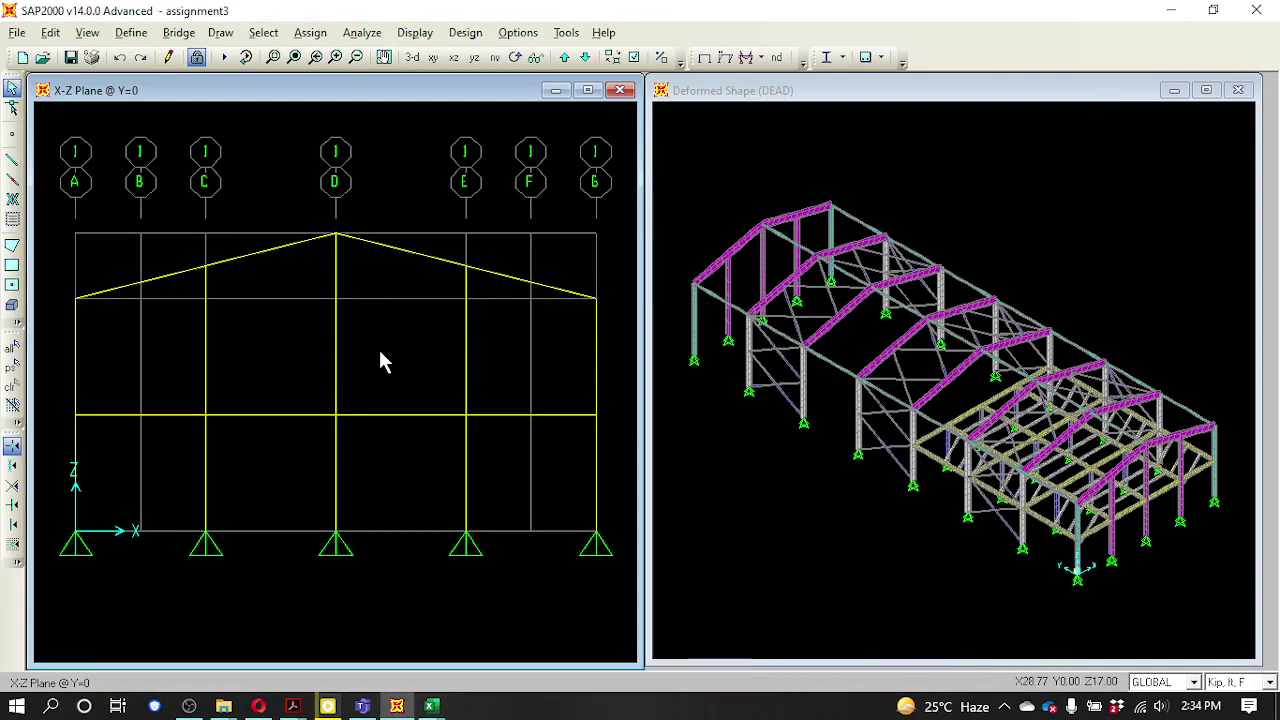
- Examine the grid D column above the mid-height beam in the Y=0 elevation and clear the selection
left_click_drag(380, 355, 301, 324)
left_click_drag(356, 287, 312, 259)
left_click_drag(361, 352, 322, 296)
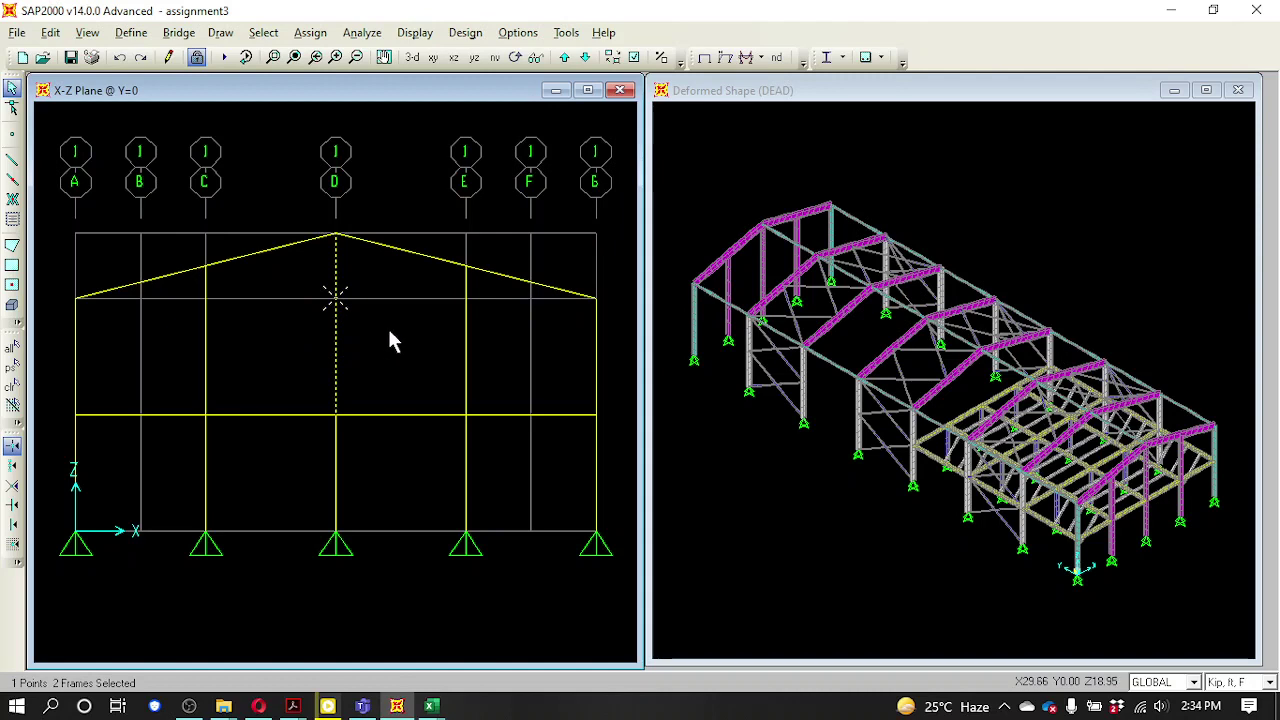
key("ctrl+q")
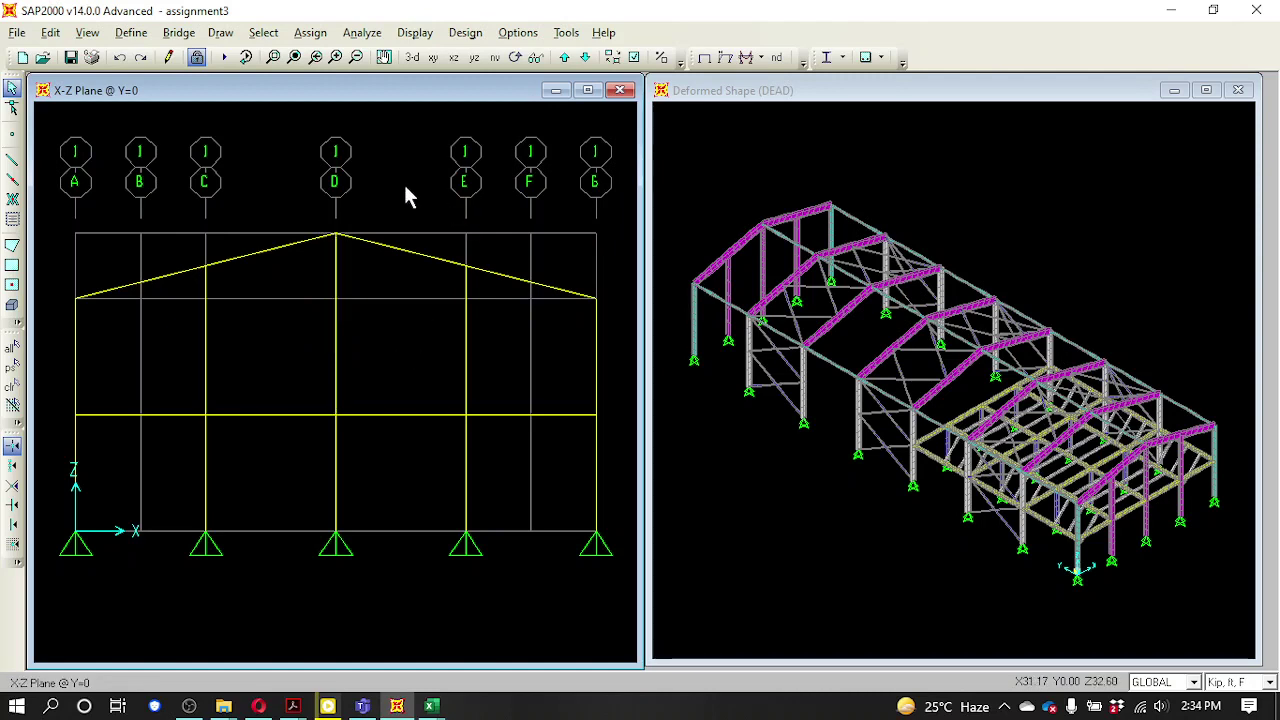
- Move the X-Z elevation view to the frame on grid line 8
left_click(564, 57)
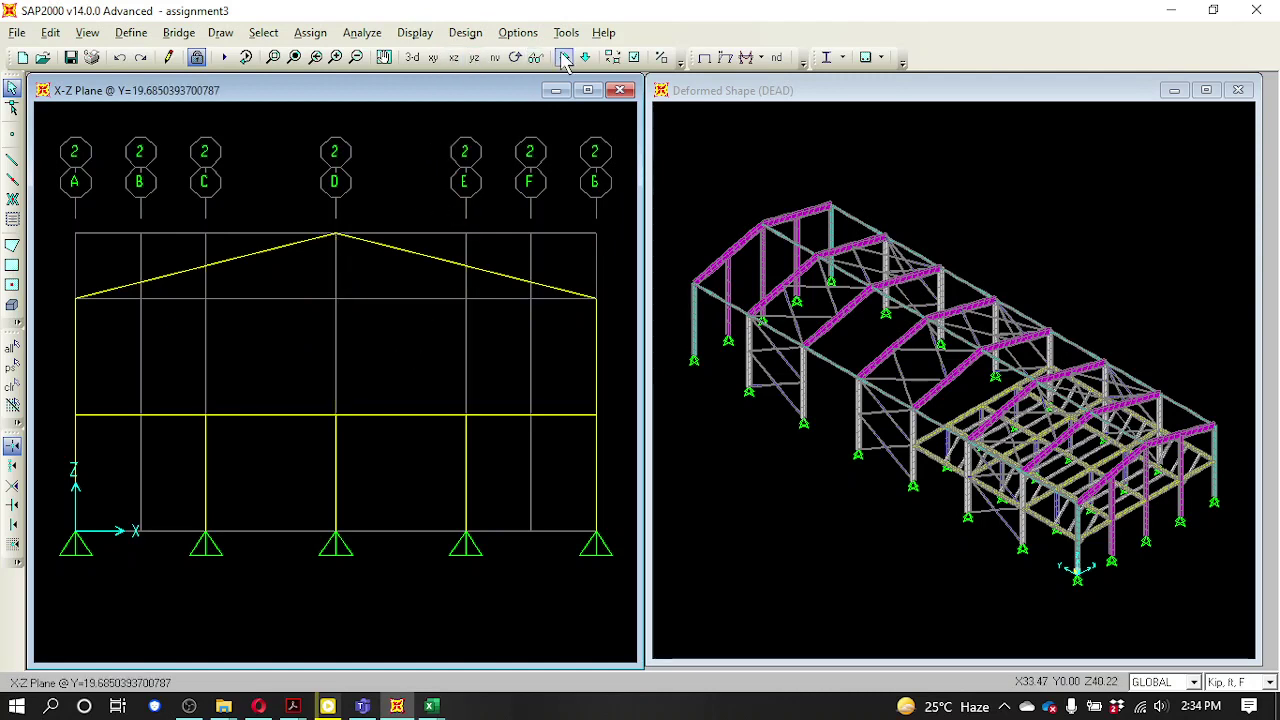
left_click(585, 57)
left_click(585, 57)
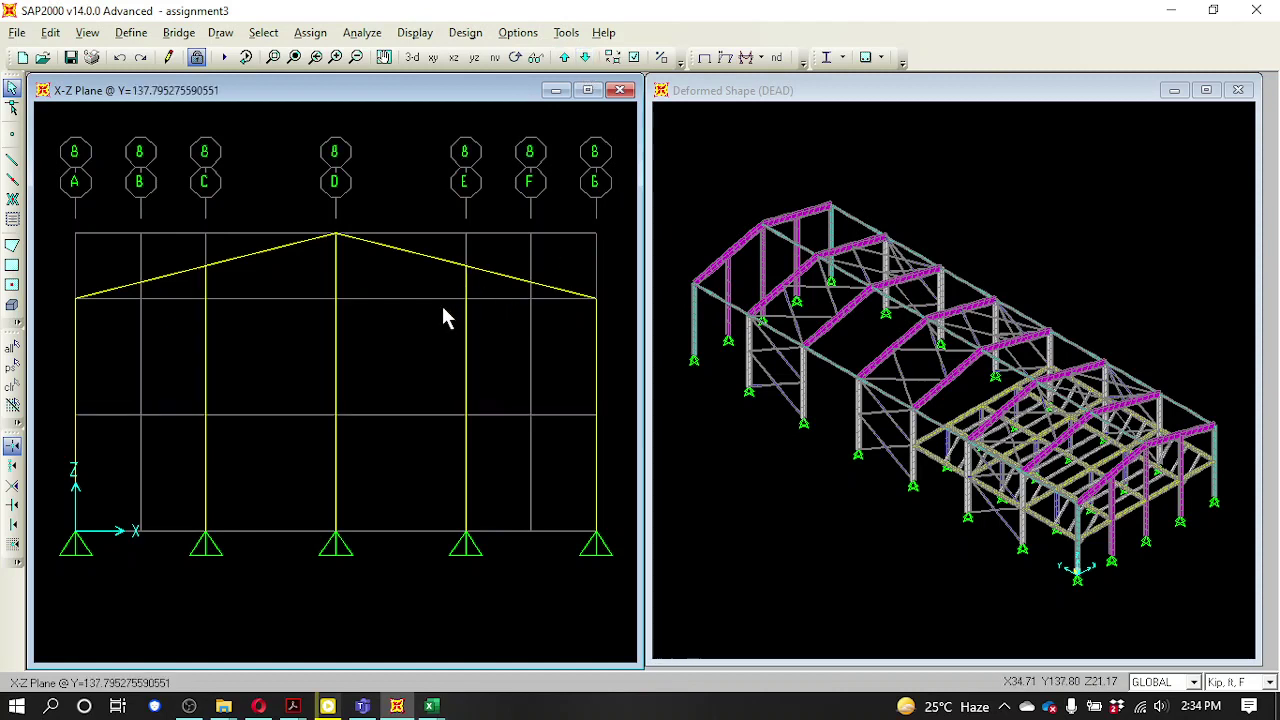
left_click_drag(386, 470, 310, 282)
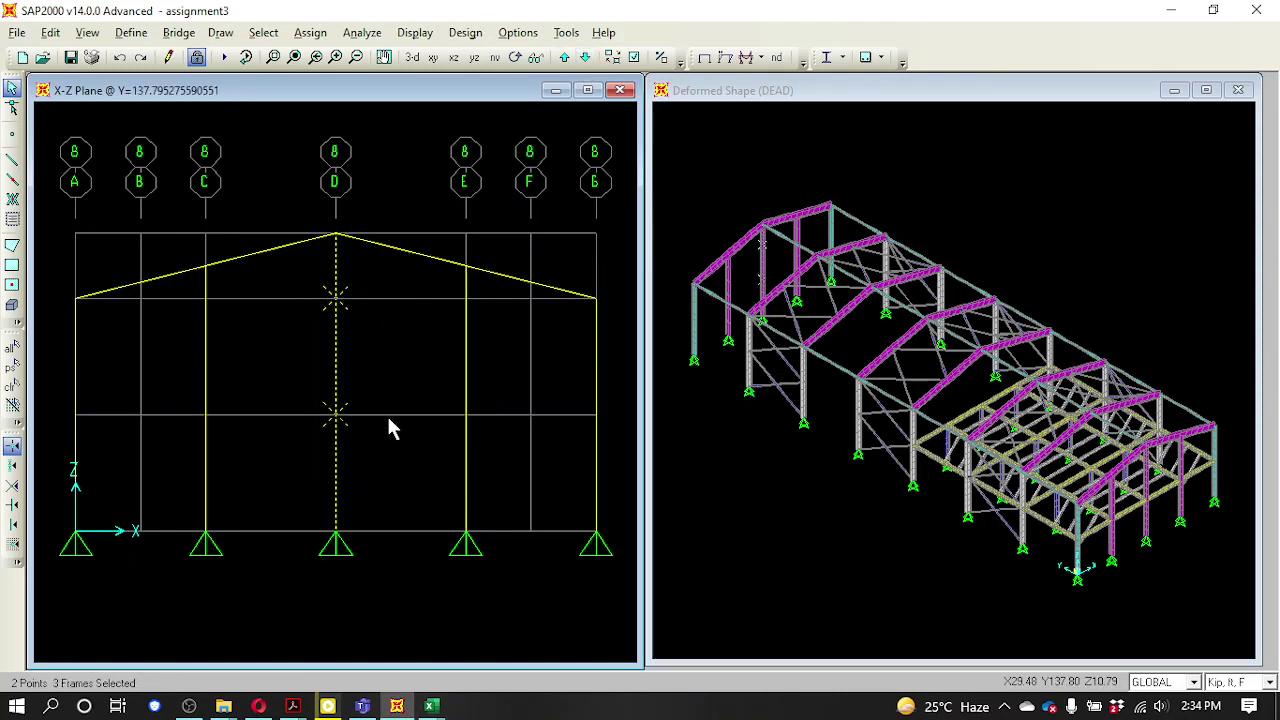
key("ctrl+q")
left_click_drag(403, 490, 290, 280)
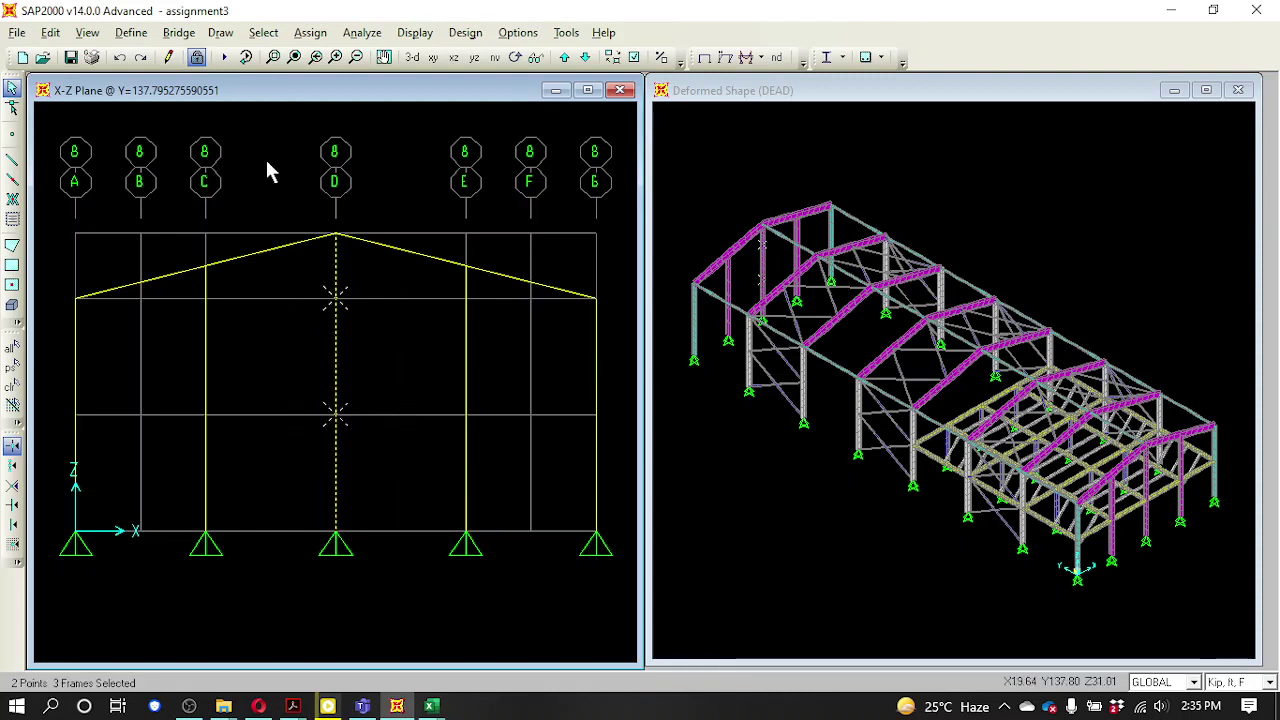
left_click(50, 32)
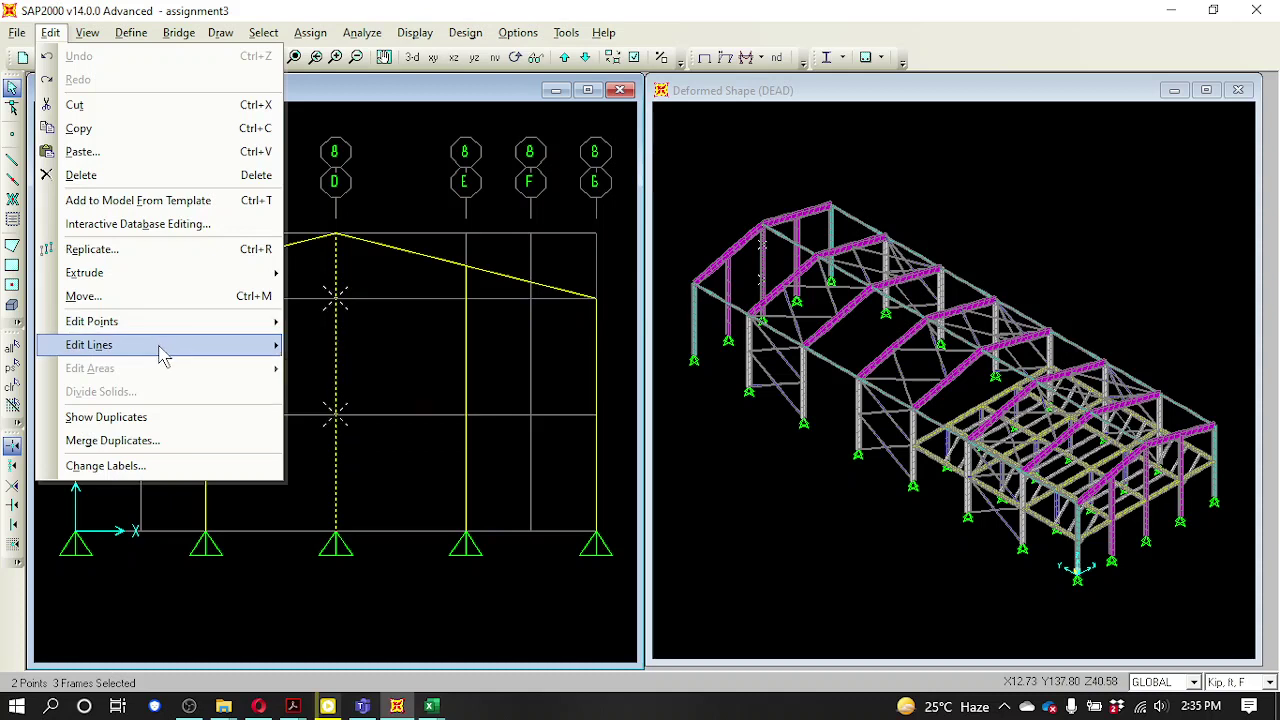
mouse_move(163, 346)
left_click(391, 368)
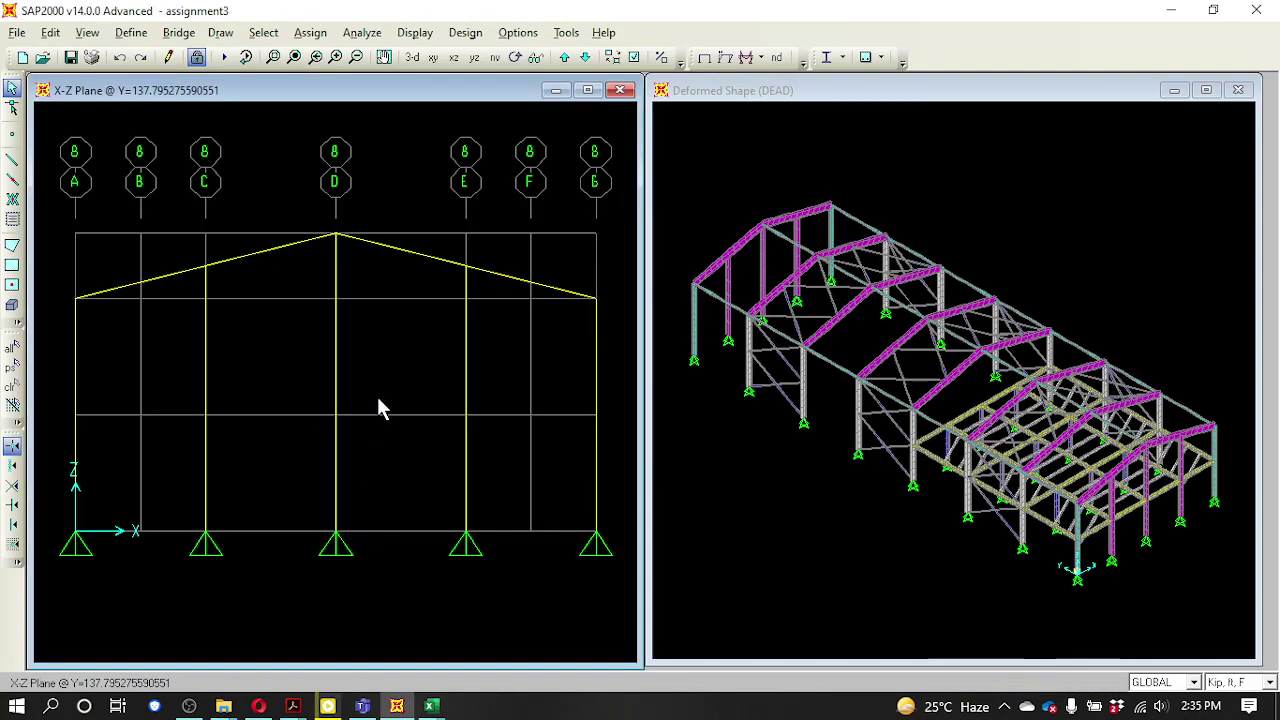
- Select only the full-height column on grid D in the grid 8 elevation
left_click(336, 370)
left_click(348, 392)
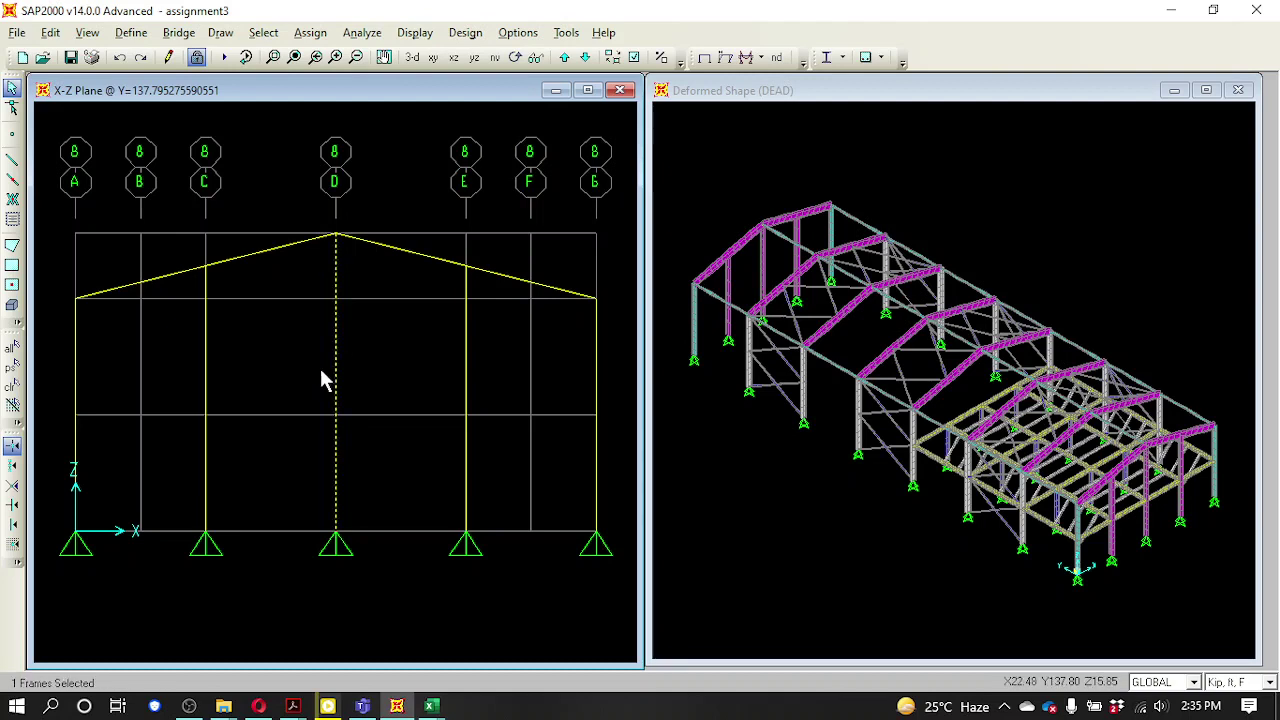
left_click(336, 335)
- Show the Element Output tables for the selected column with the dead, live, roof, FF, DeadALL, LiveALL, Wx+ and Wy+ cases
left_click(412, 33)
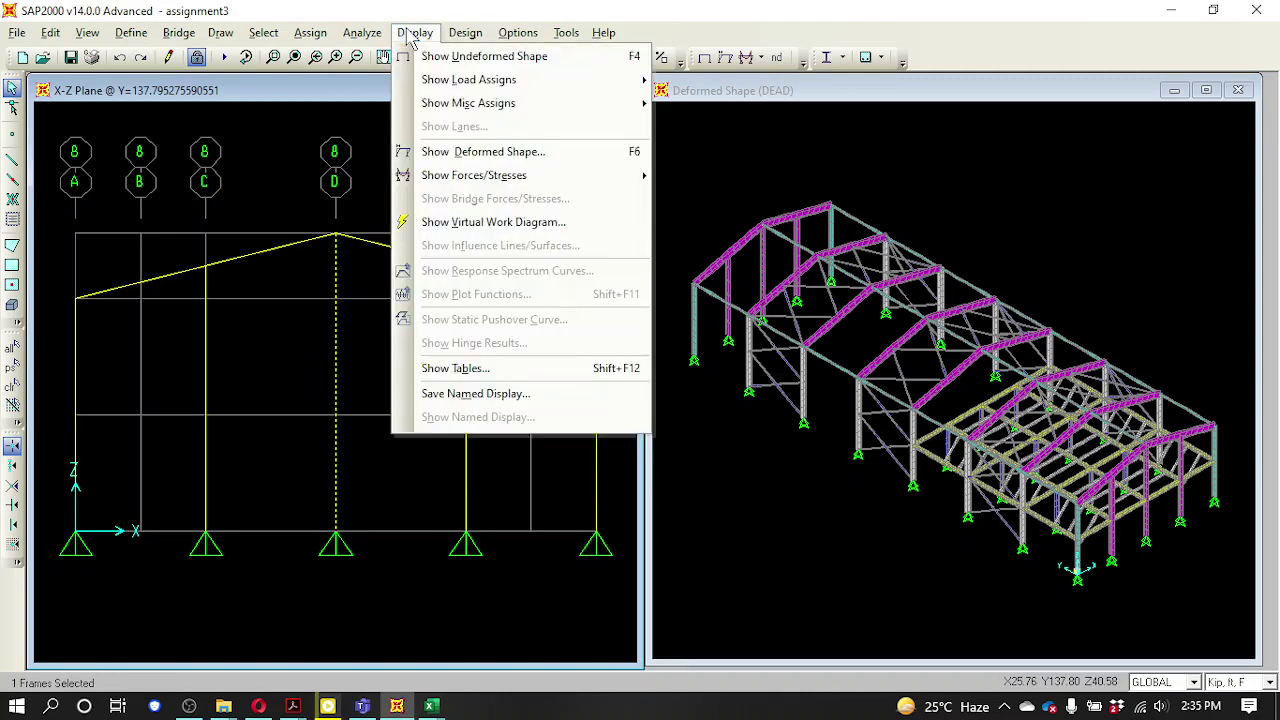
left_click(488, 368)
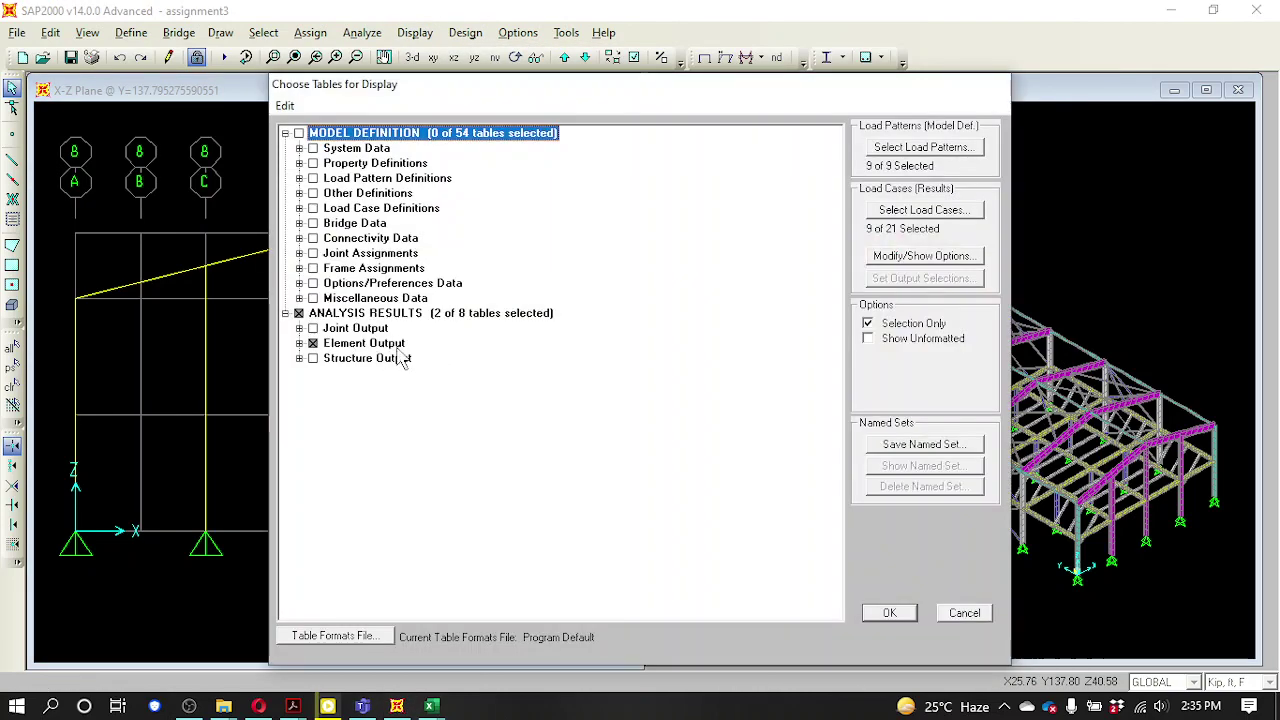
left_click(912, 212)
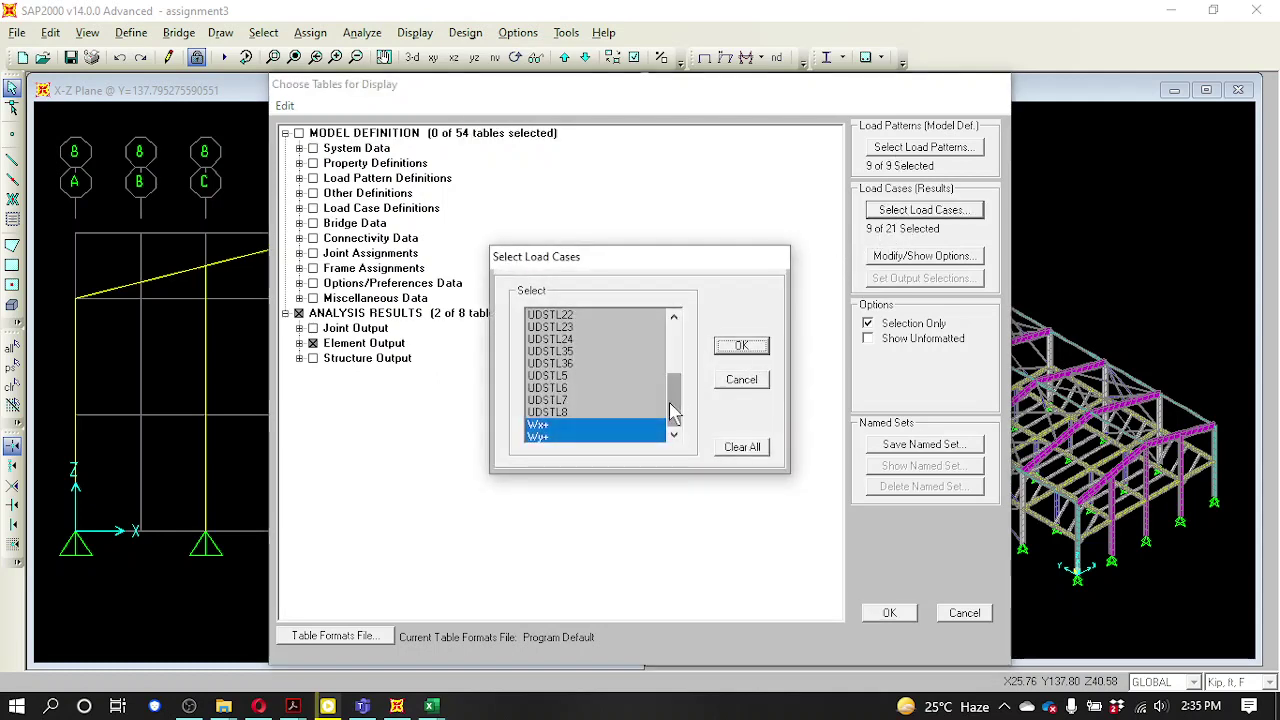
left_click_drag(673, 410, 677, 352)
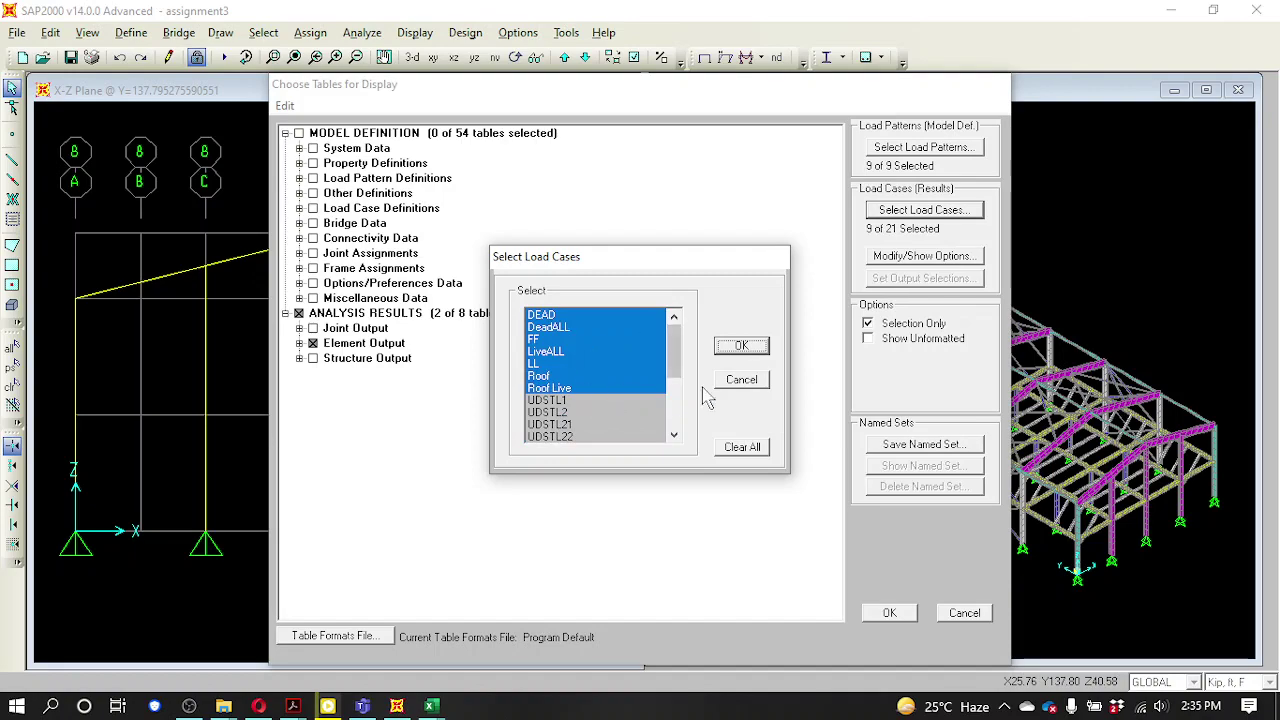
left_click(745, 347)
left_click(905, 614)
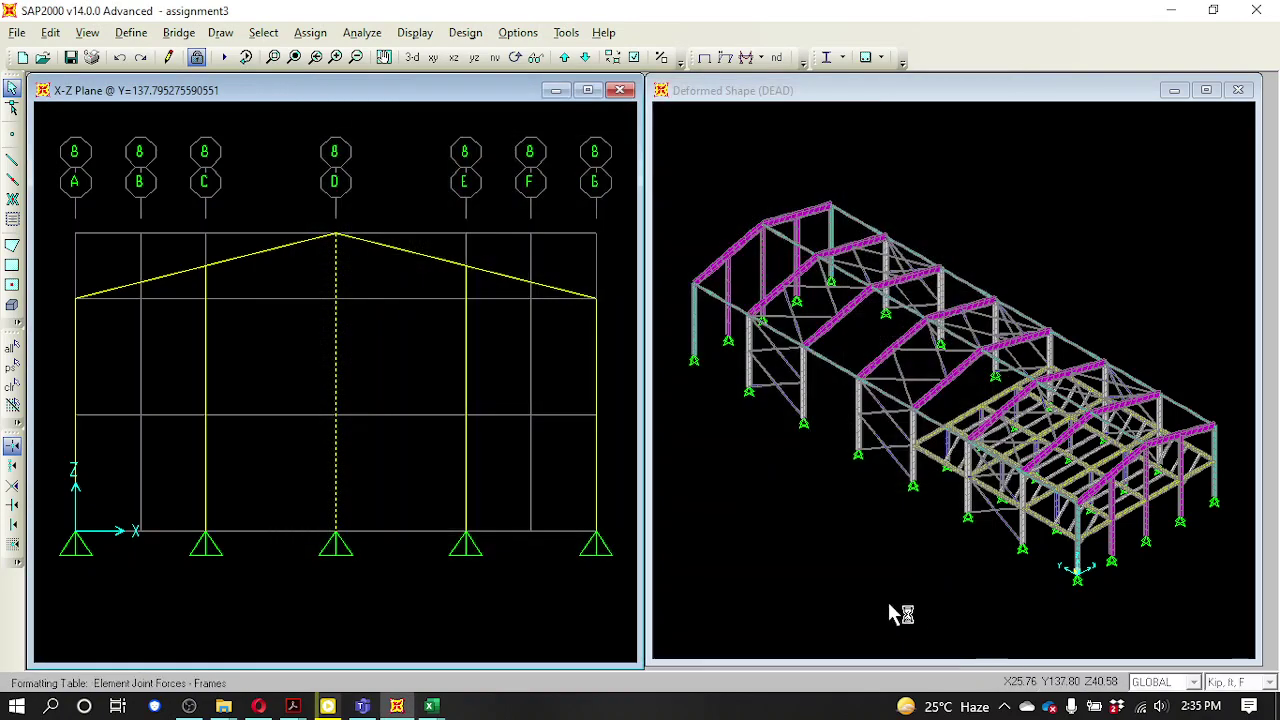
- Export the current Element Forces - Frames table to Excel and open the resulting Book2 workbook maximized
left_click(299, 172)
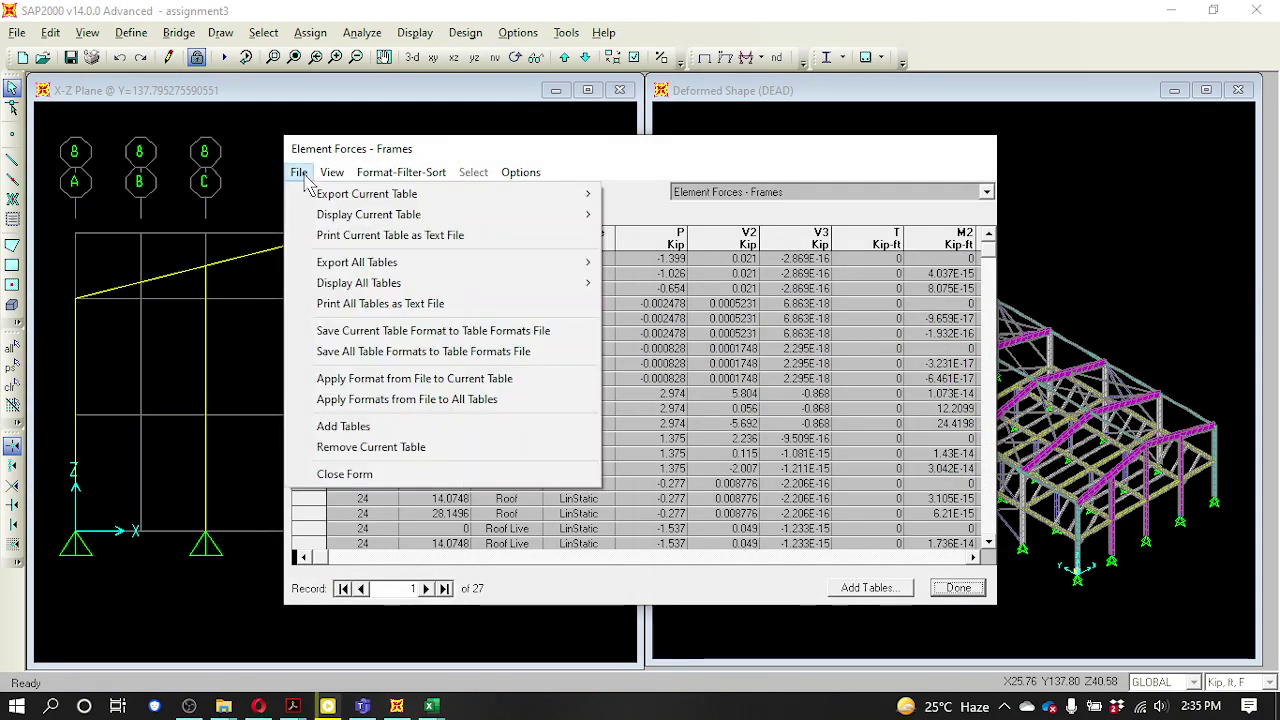
mouse_move(500, 194)
left_click(645, 195)
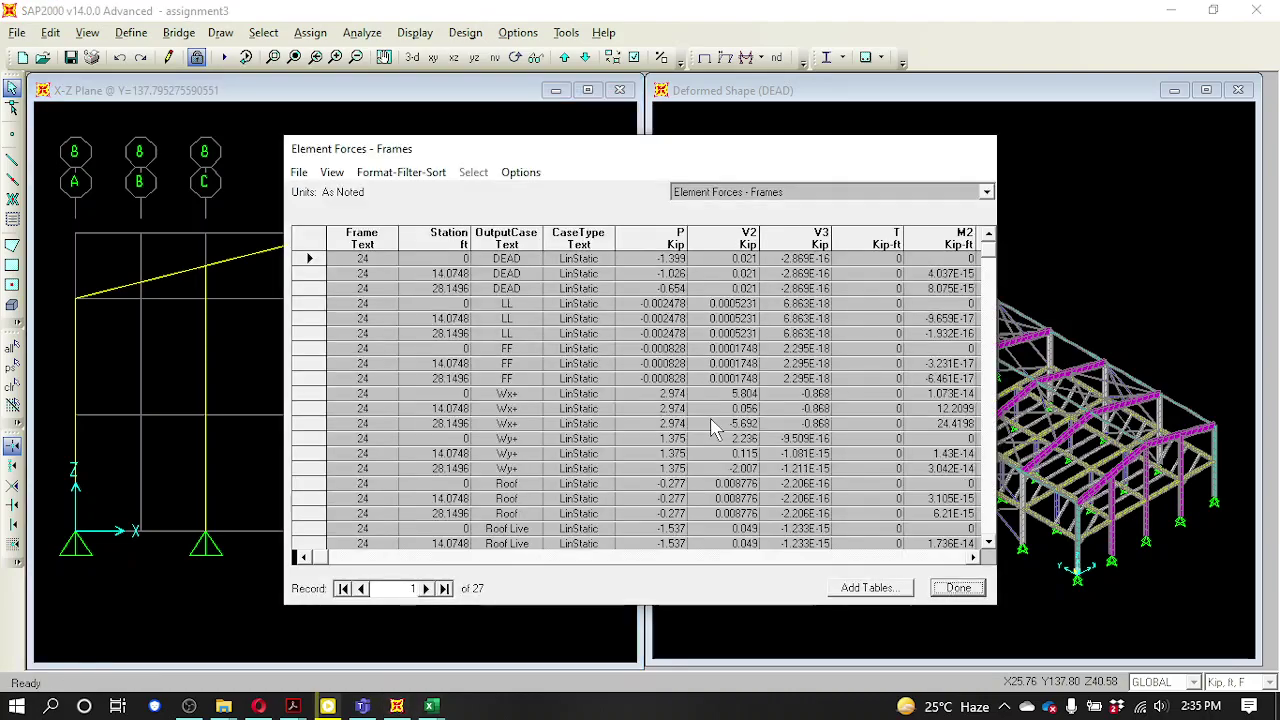
mouse_move(431, 706)
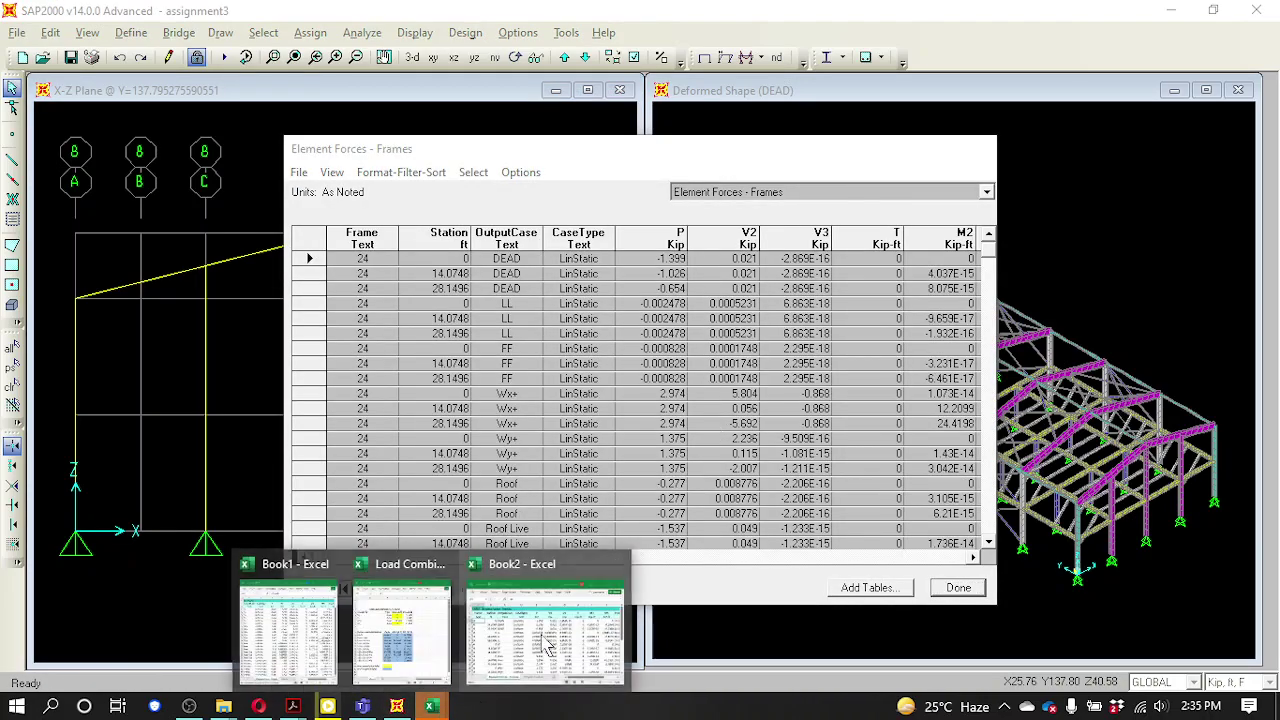
left_click(549, 633)
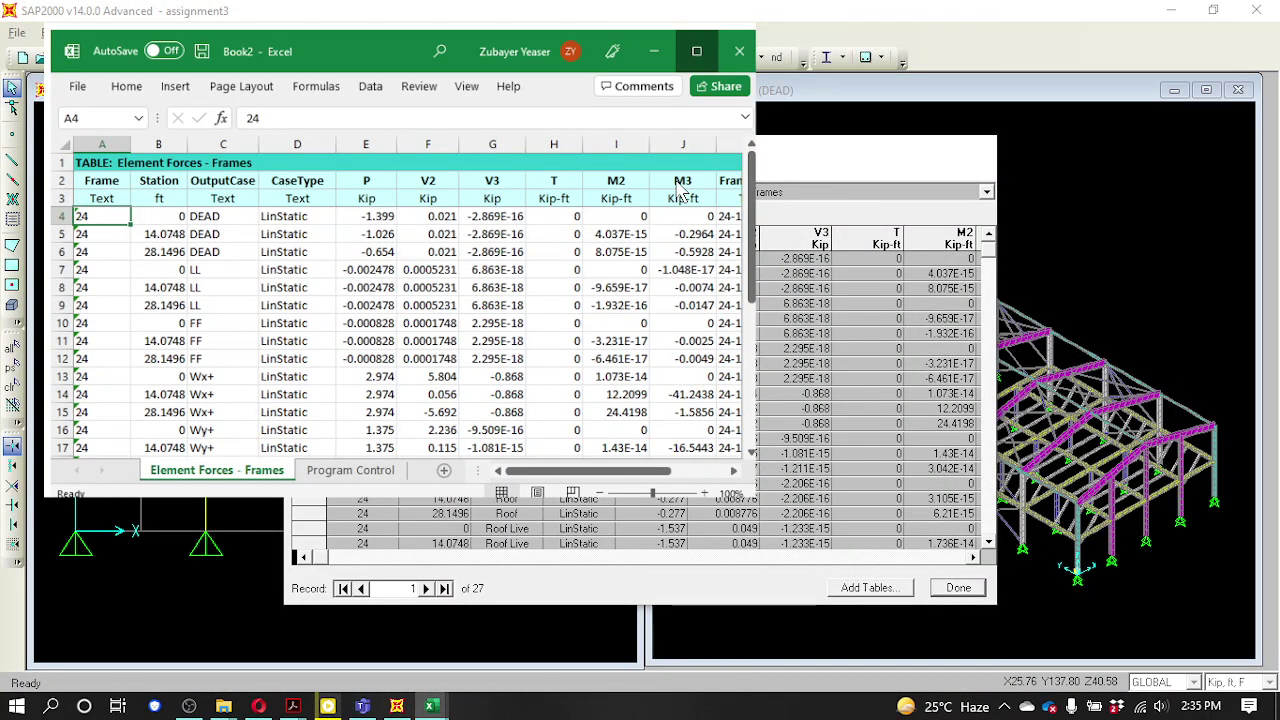
key("super+Up")
- Review the exported column forces in Book2, focusing on the DeadALL rows 25 to 27 and the LiveALL rows
scroll(810, 447, "down", 4)
scroll(810, 447, "up", 4)
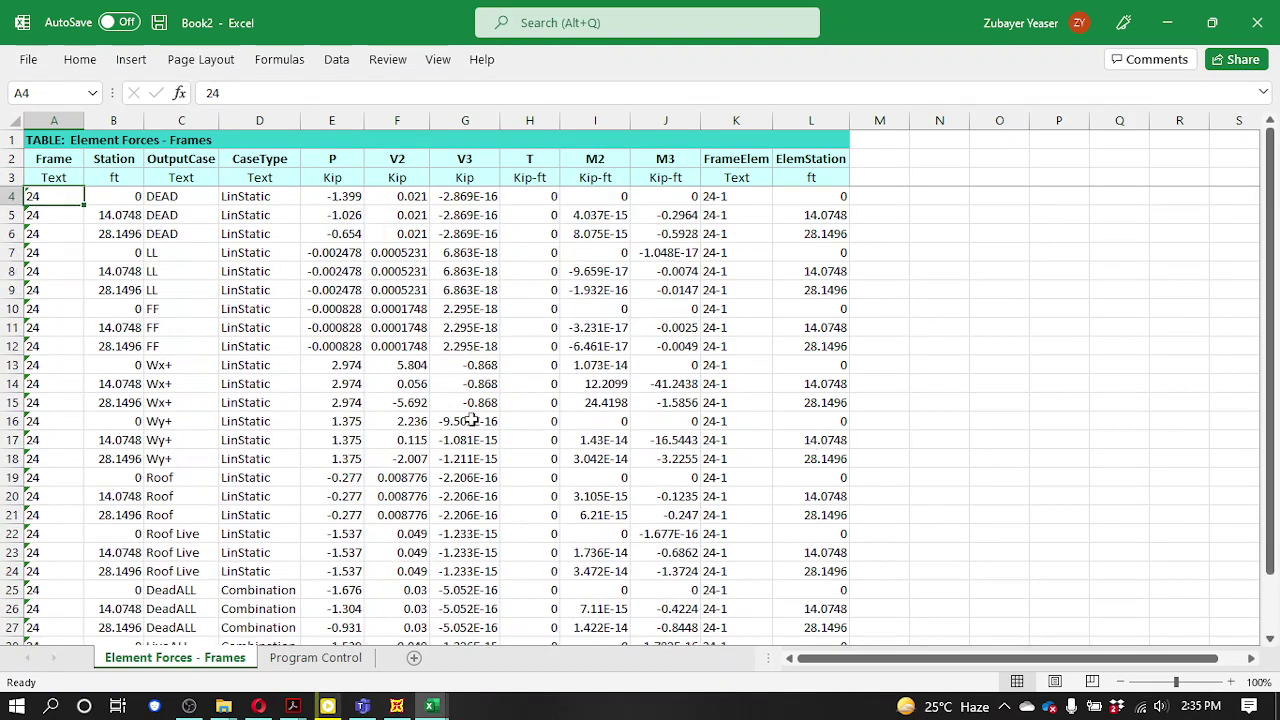
scroll(218, 578, "down", 1)
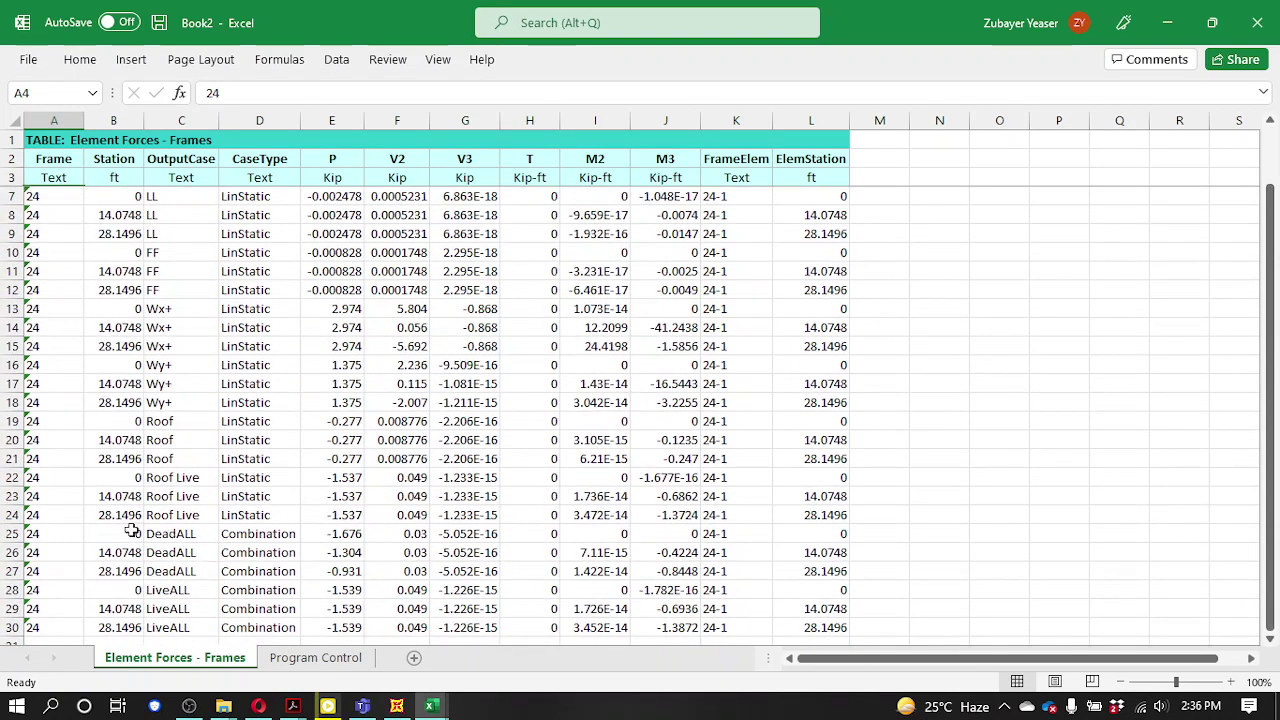
left_click_drag(70, 534, 797, 571)
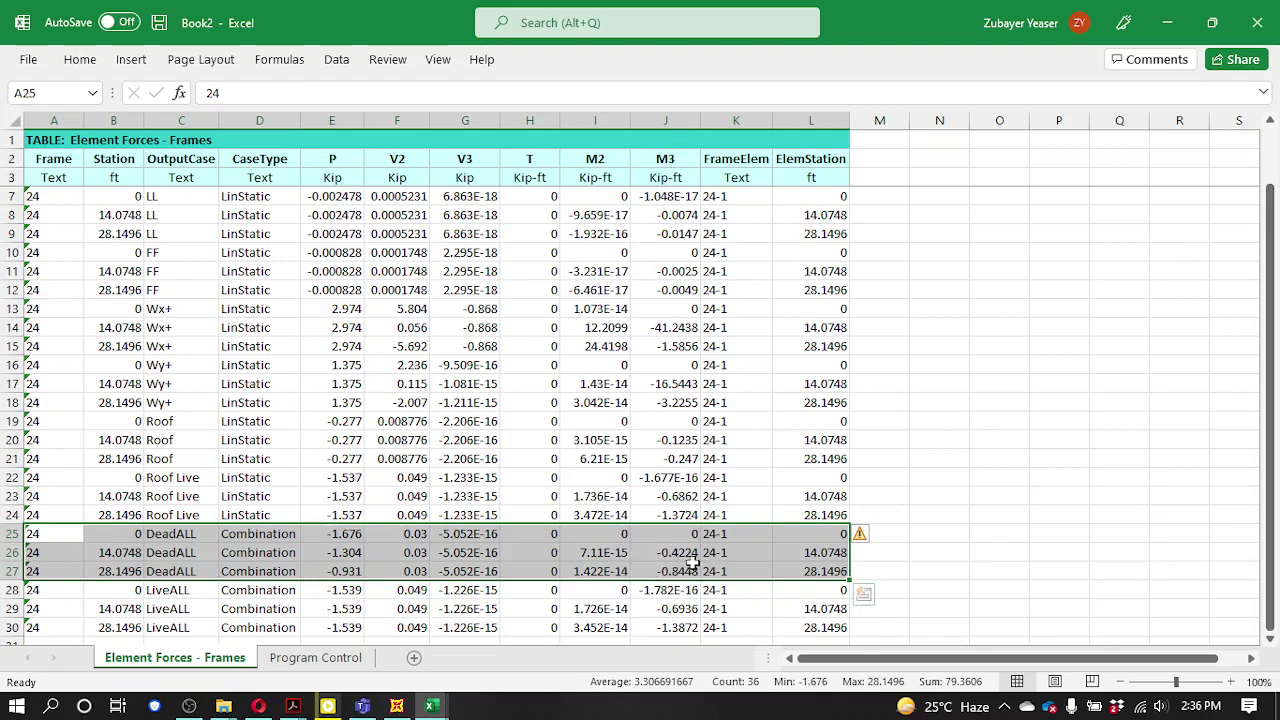
left_click(210, 590)
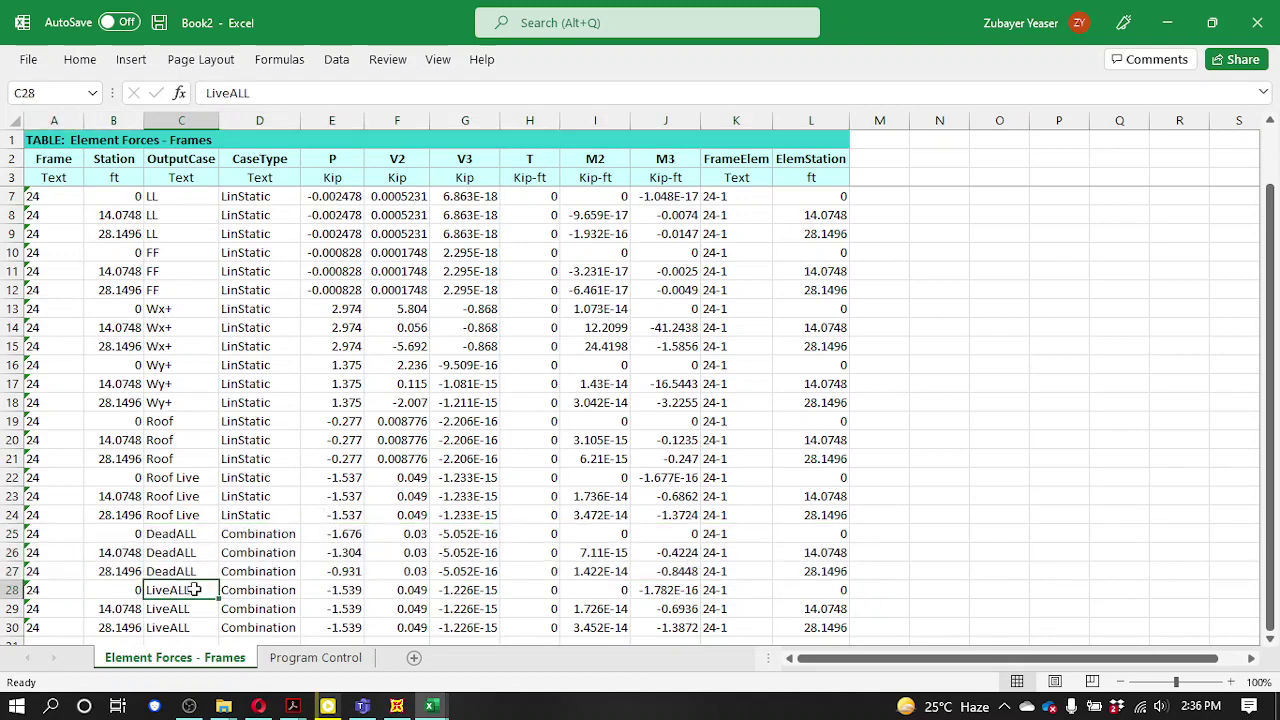
- Examine the exported column forces for LiveALL in rows 28 to 30, Wx+ in rows 13 to 15 and Wy+ in rows 16 to 18
left_click_drag(49, 592, 812, 628)
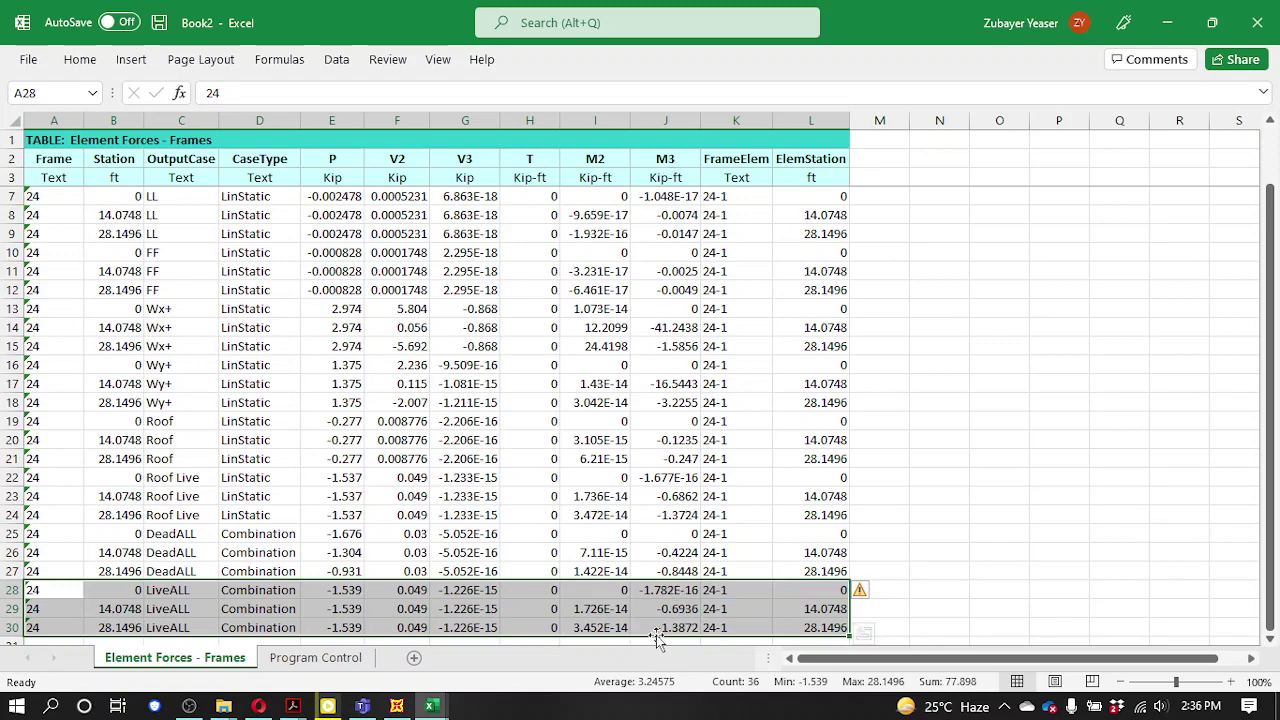
left_click(208, 362)
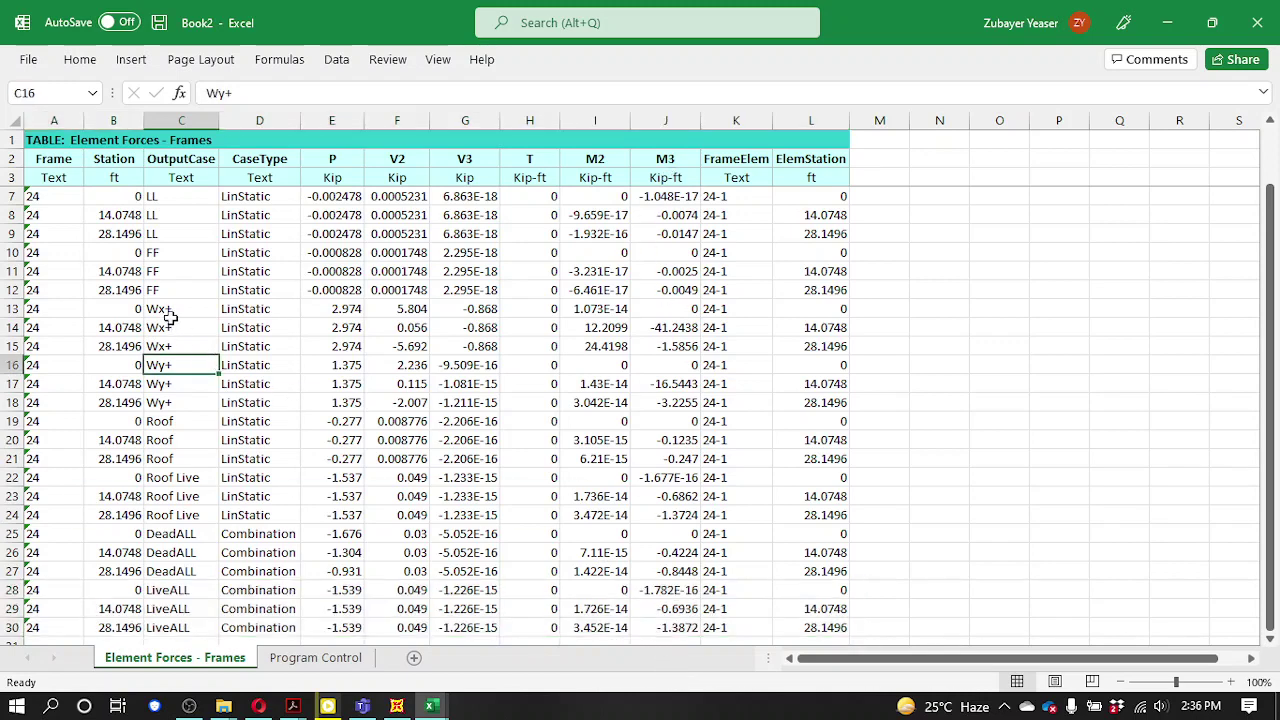
left_click_drag(170, 318, 849, 345)
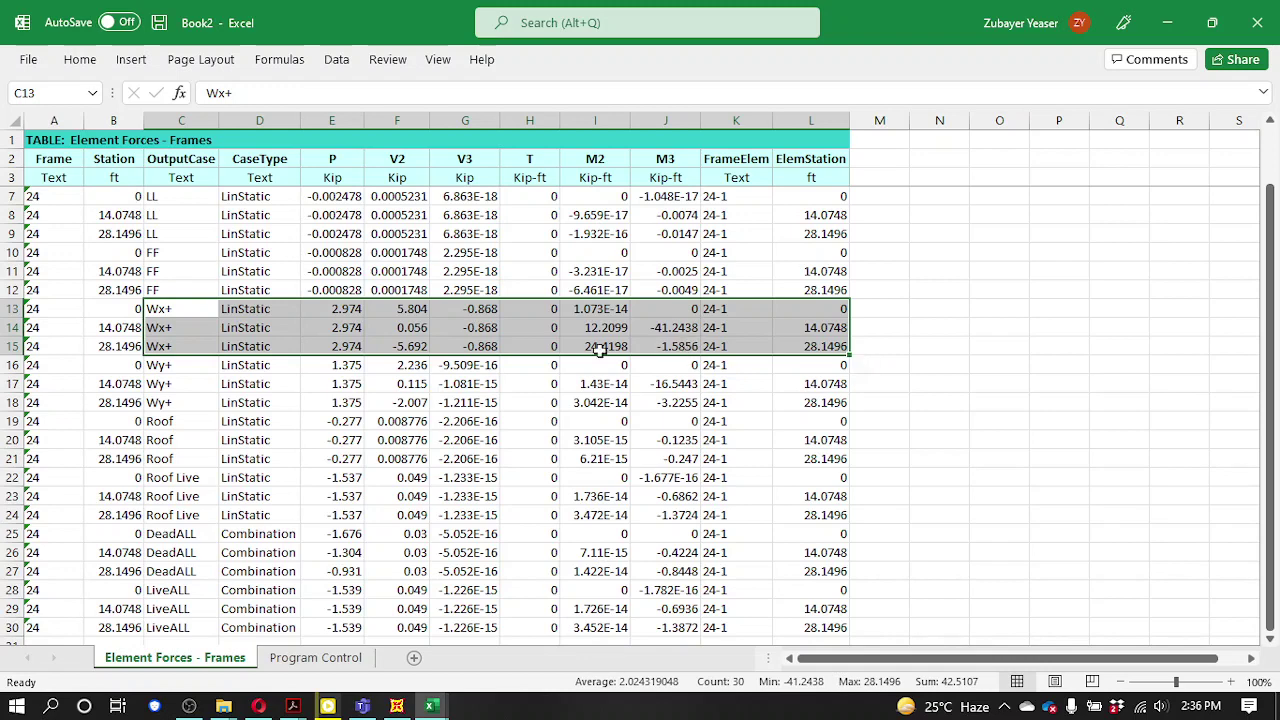
left_click_drag(165, 366, 793, 395)
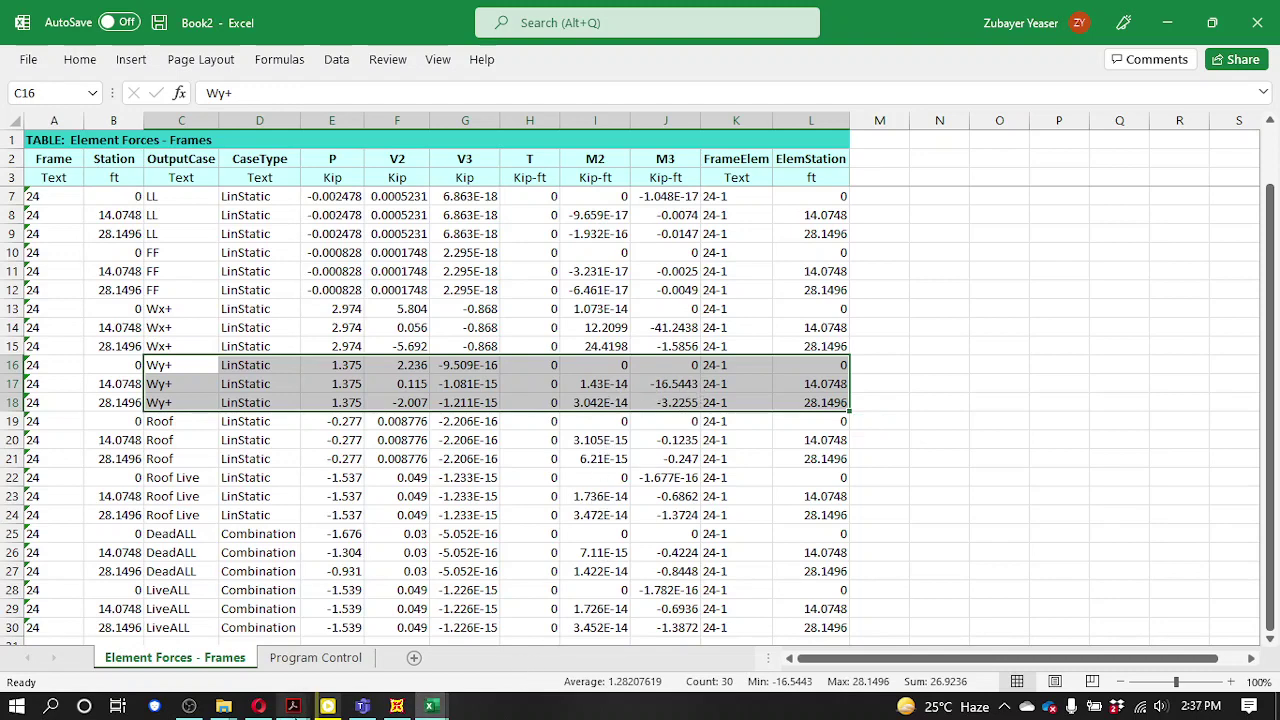
- Switch to the Load Combination workbook and review the column's DL, LL, WLx and Wly inputs in B6:D9 and the factored combinations in rows 13 to 22
left_click(293, 706)
mouse_move(437, 707)
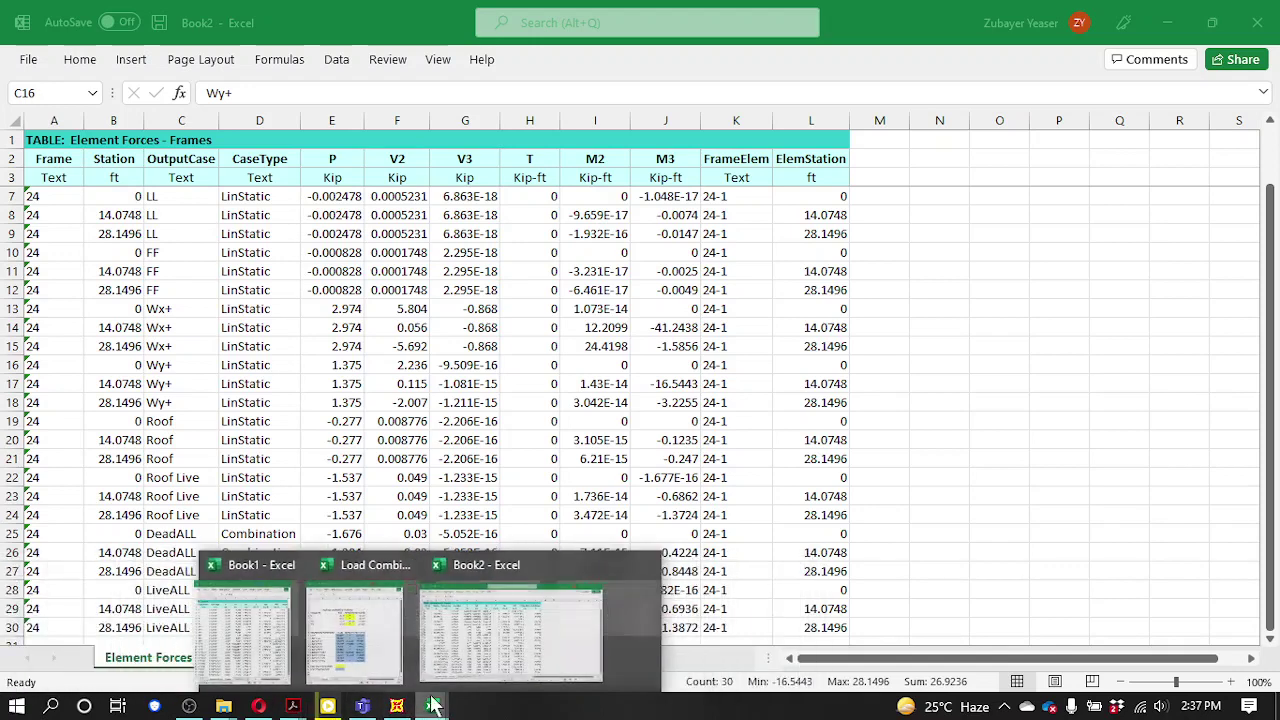
left_click(410, 635)
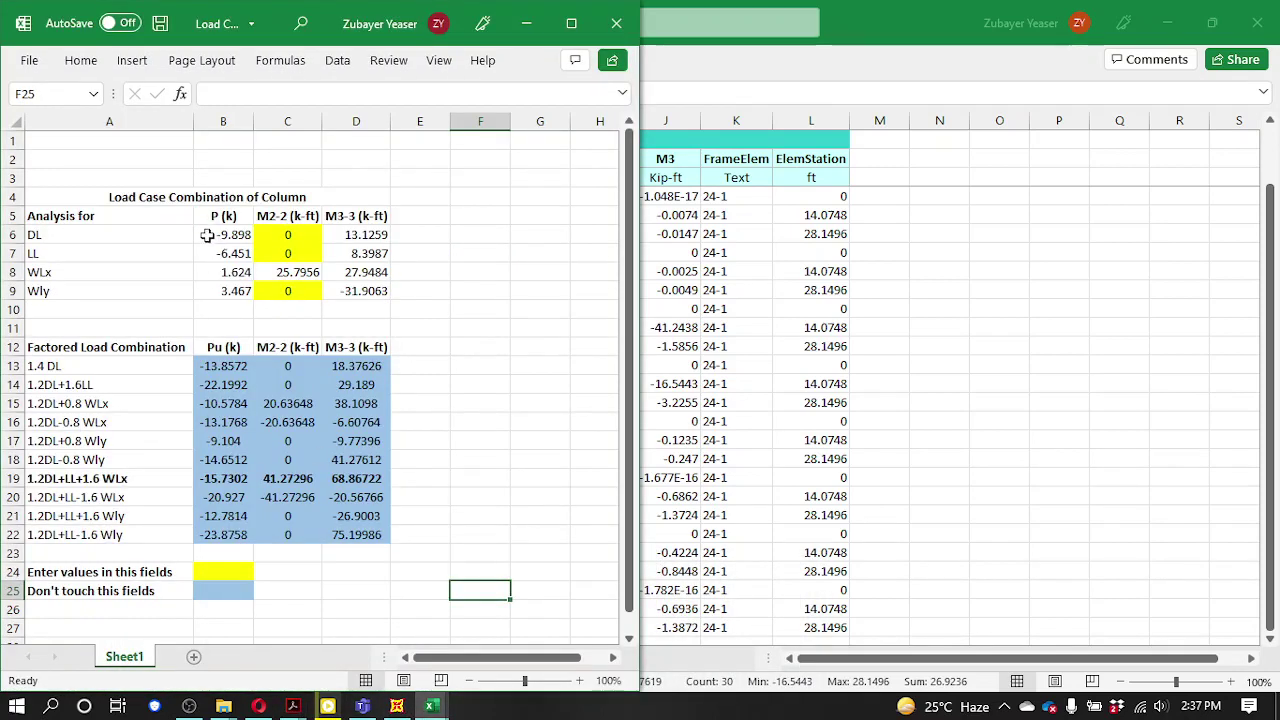
left_click_drag(222, 234, 357, 291)
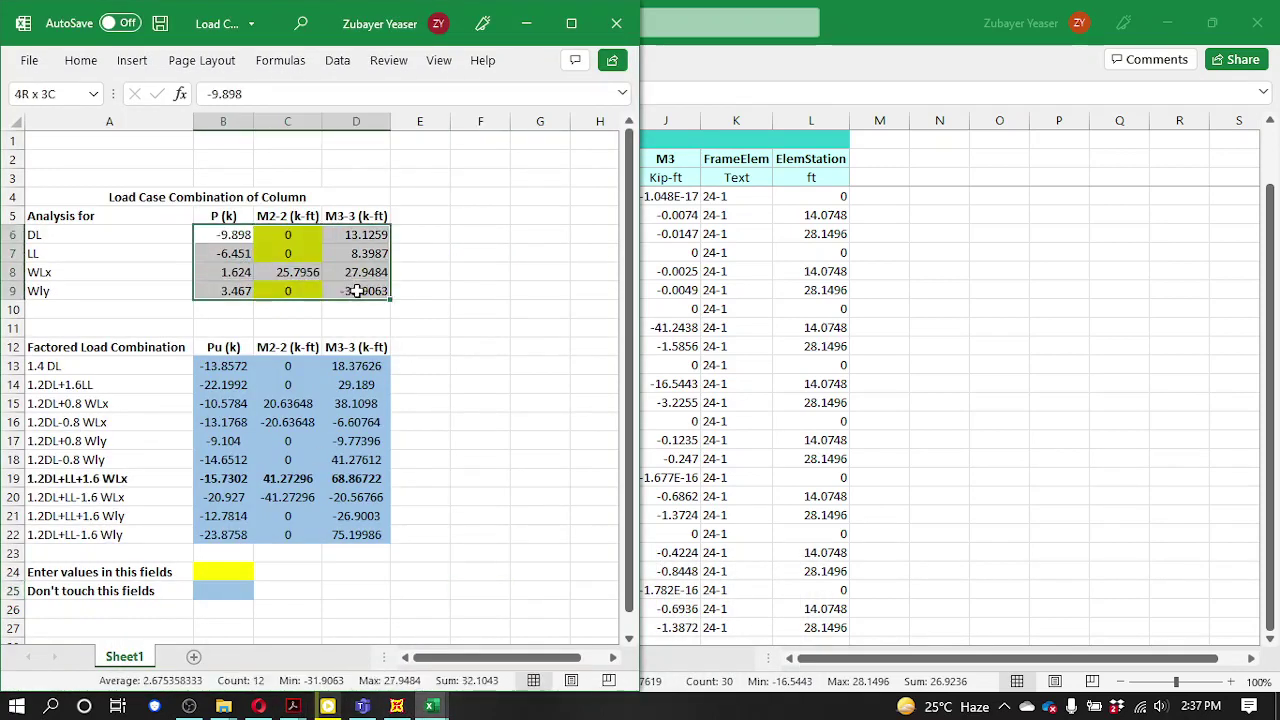
left_click(463, 500)
left_click(326, 607)
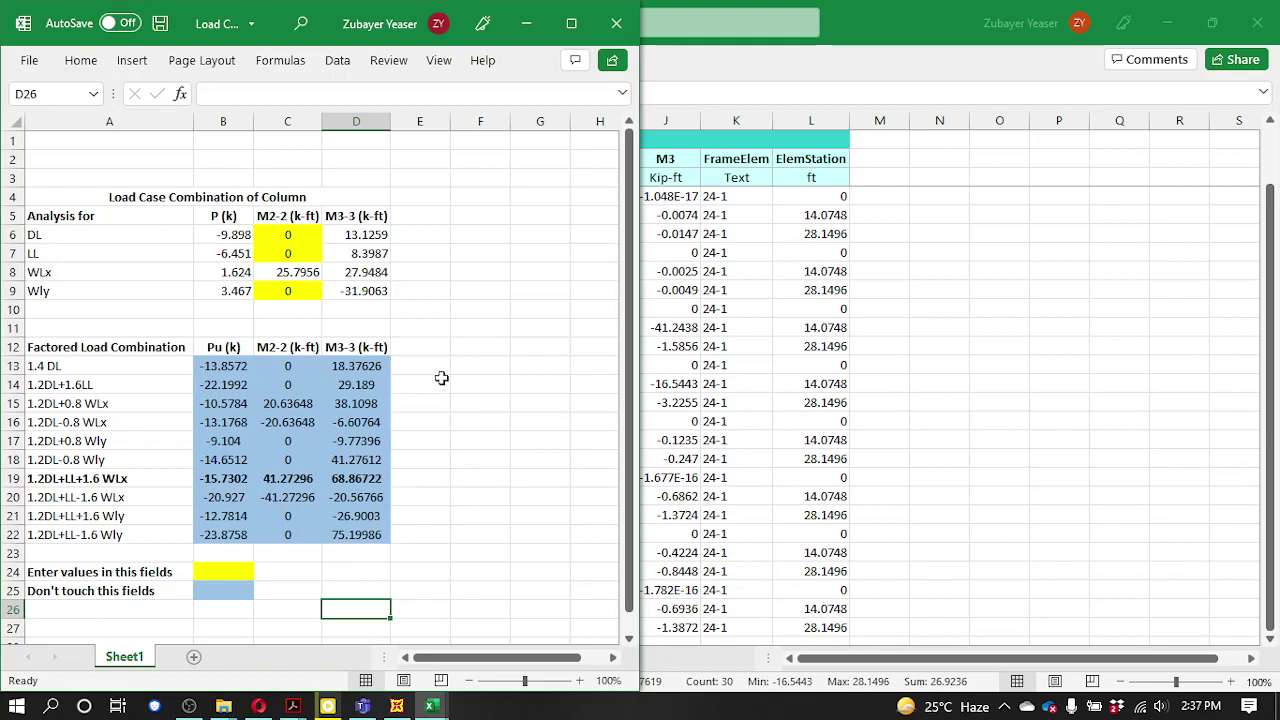
left_click_drag(429, 366, 480, 538)
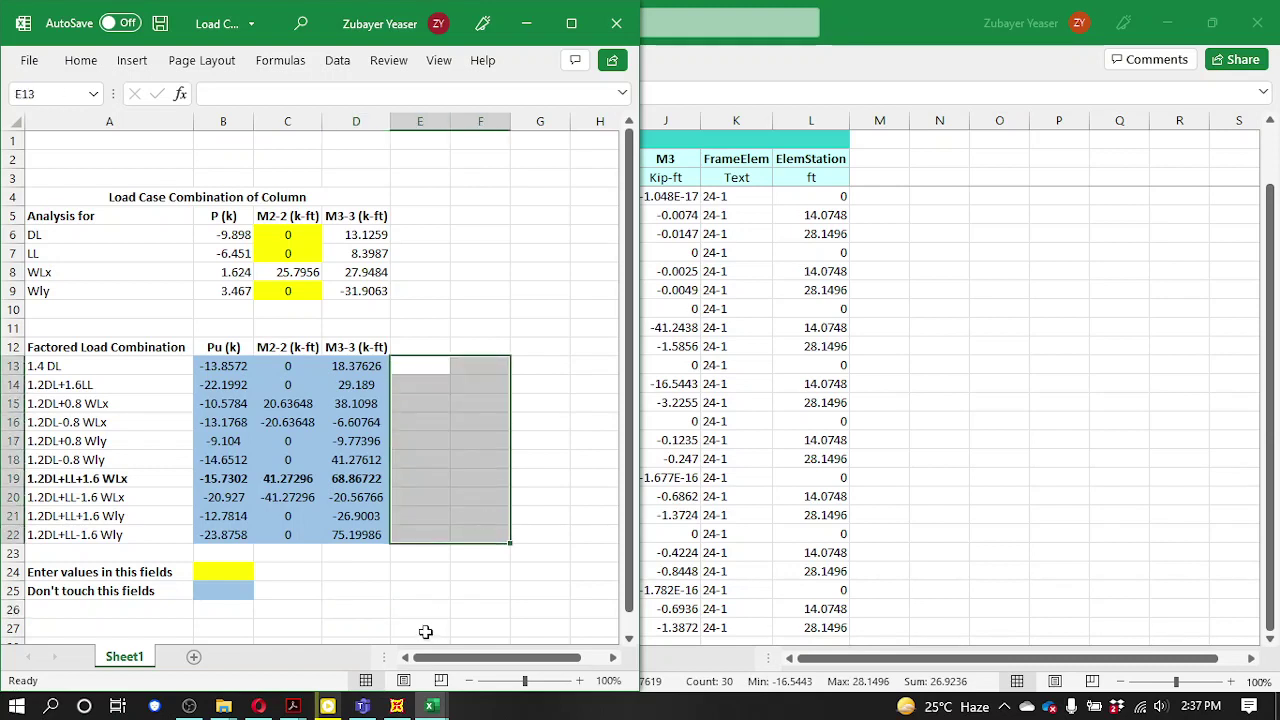
left_click(419, 612)
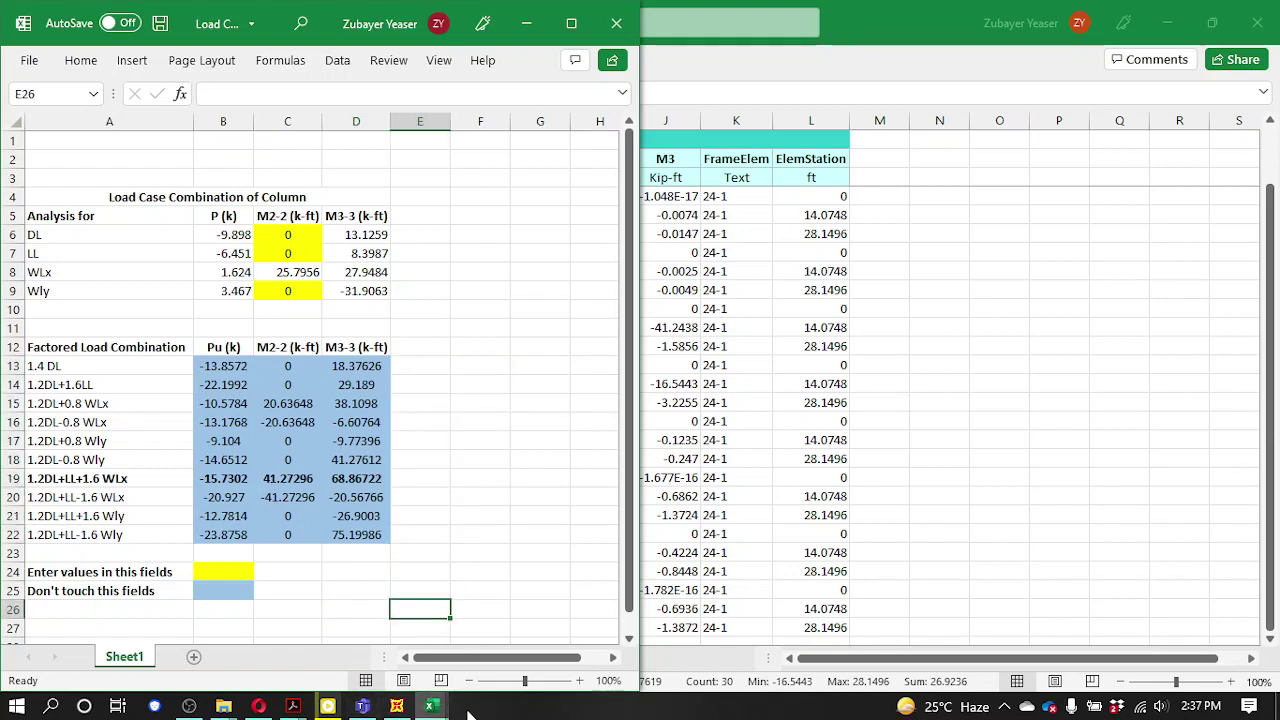